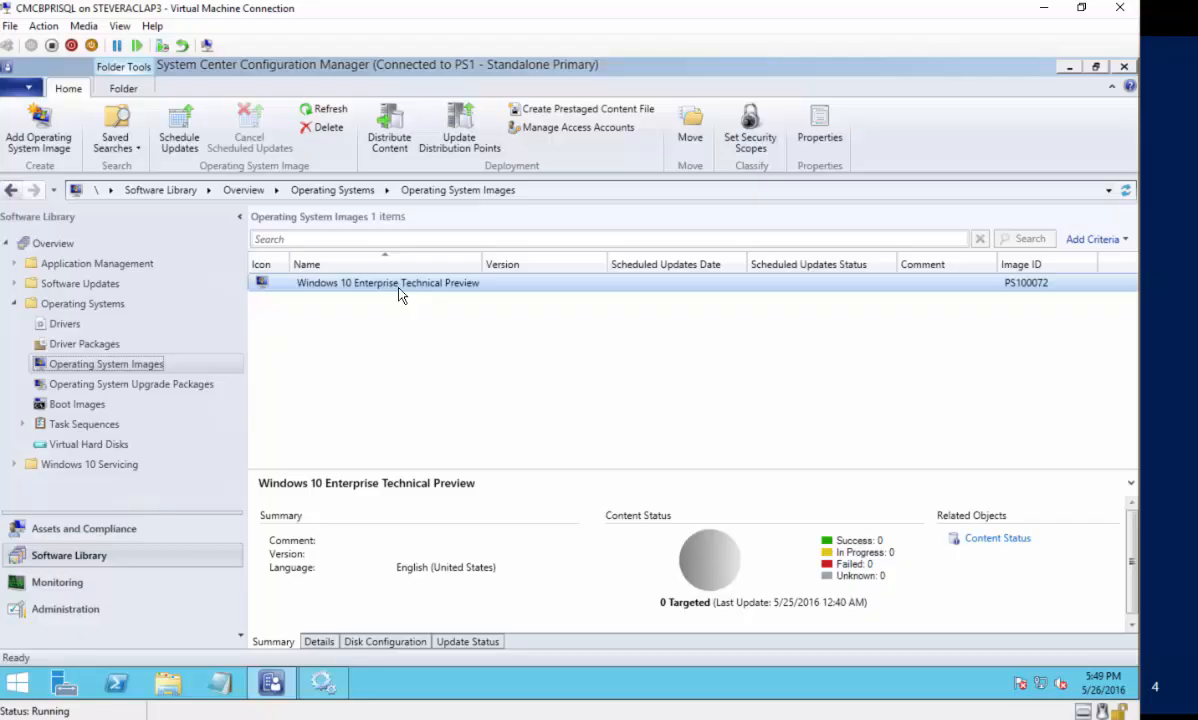
# - View the Win 10 1511 operating system upgrade package and the Data Source page of the Add Operating System Image wizard, discarding the wizard
pyautogui.click(194, 390)
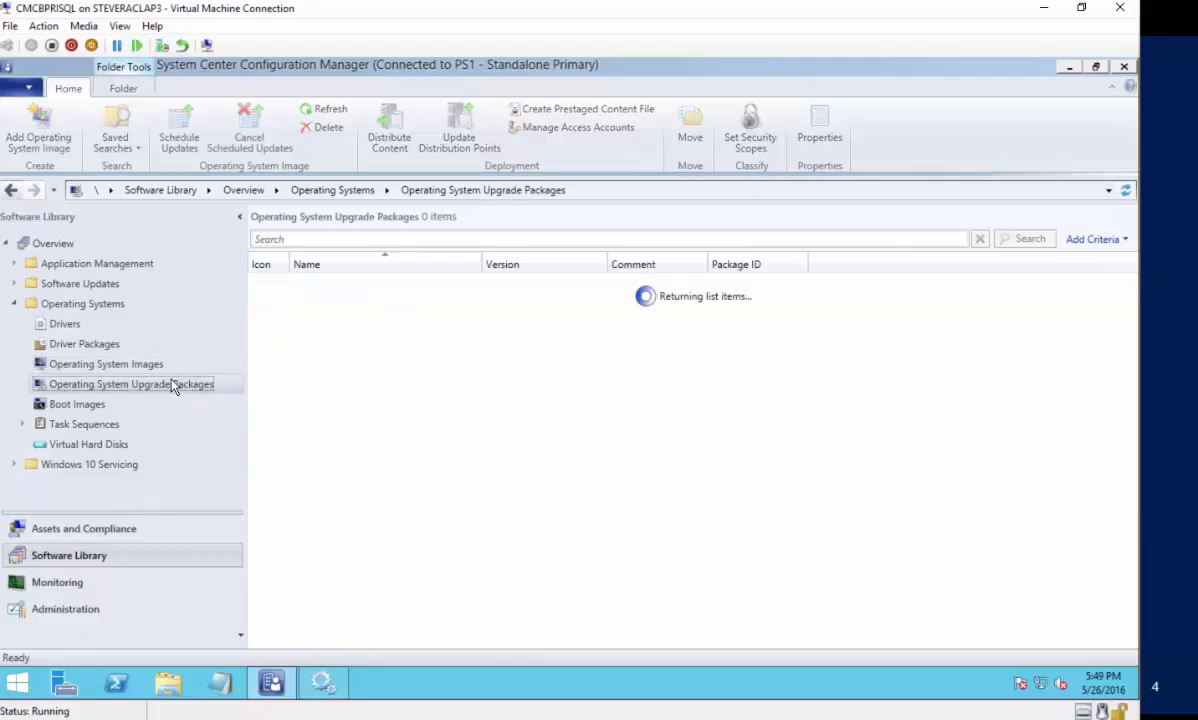
pyautogui.click(306, 287)
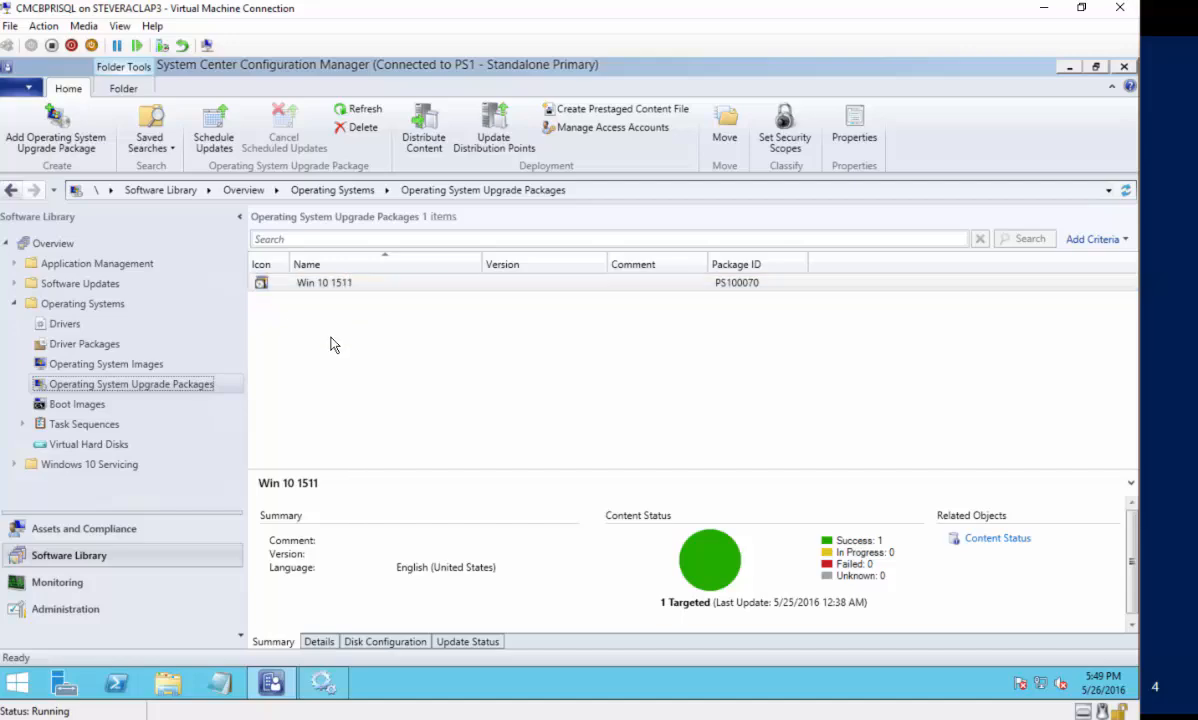
pyautogui.click(143, 366)
pyautogui.rightClick(143, 368)
pyautogui.click(200, 377)
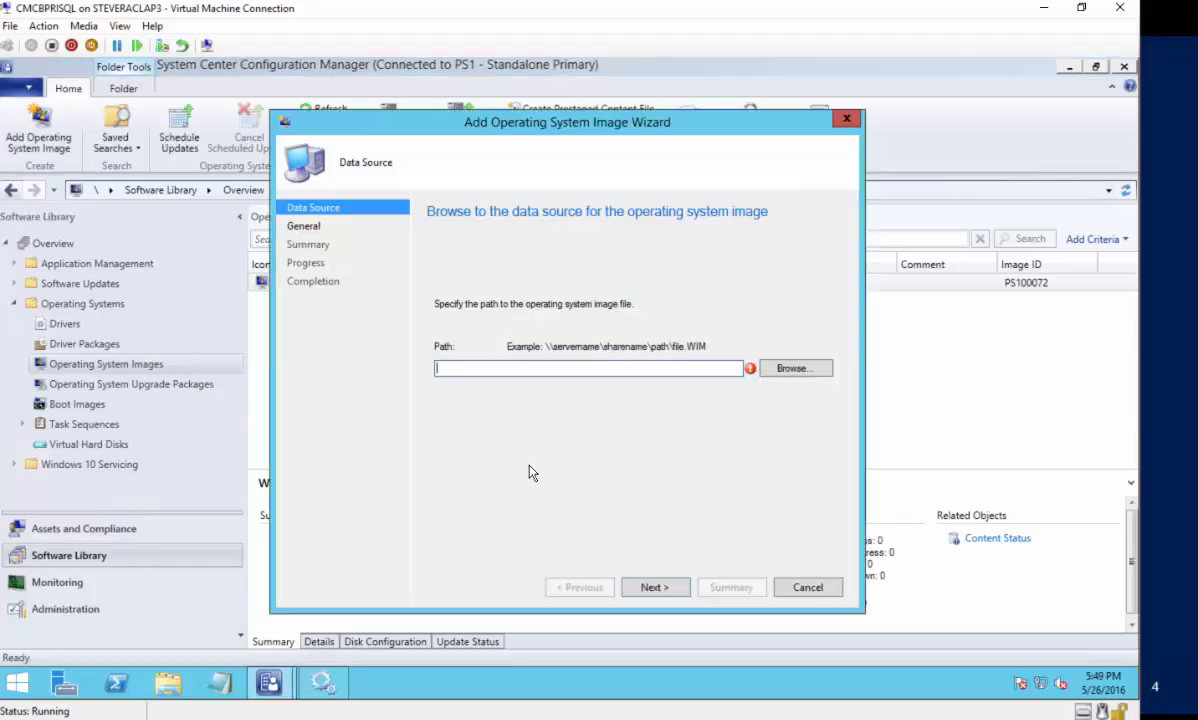
pyautogui.click(800, 590)
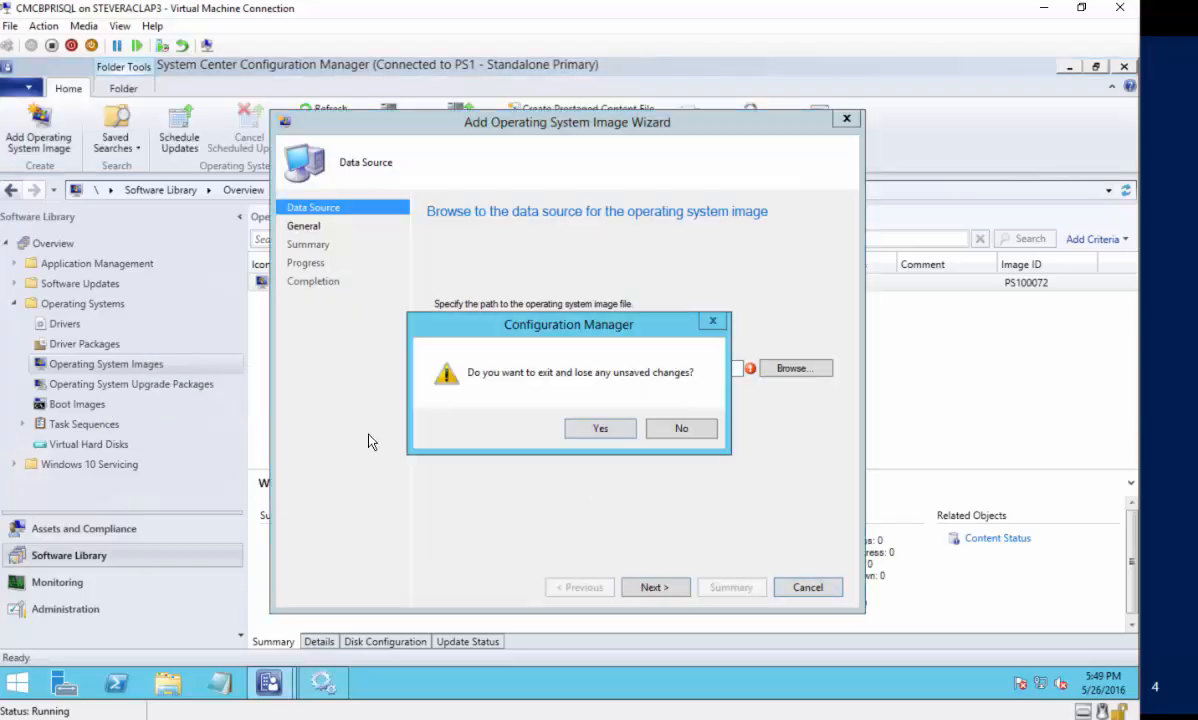
pyautogui.press('Return')
# - Try the source path \\cm12prisql\c$\test.wim in the Add Operating System Upgrade Package wizard and exit without saving
pyautogui.click(142, 386)
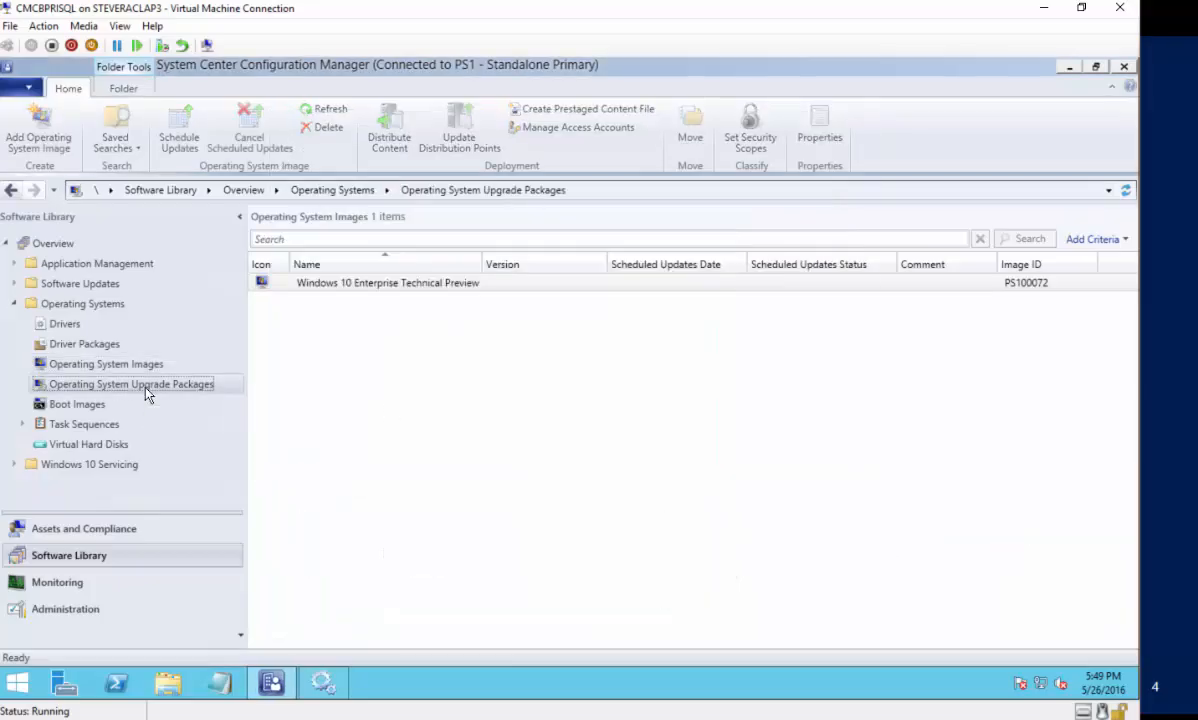
pyautogui.rightClick(142, 386)
pyautogui.click(188, 402)
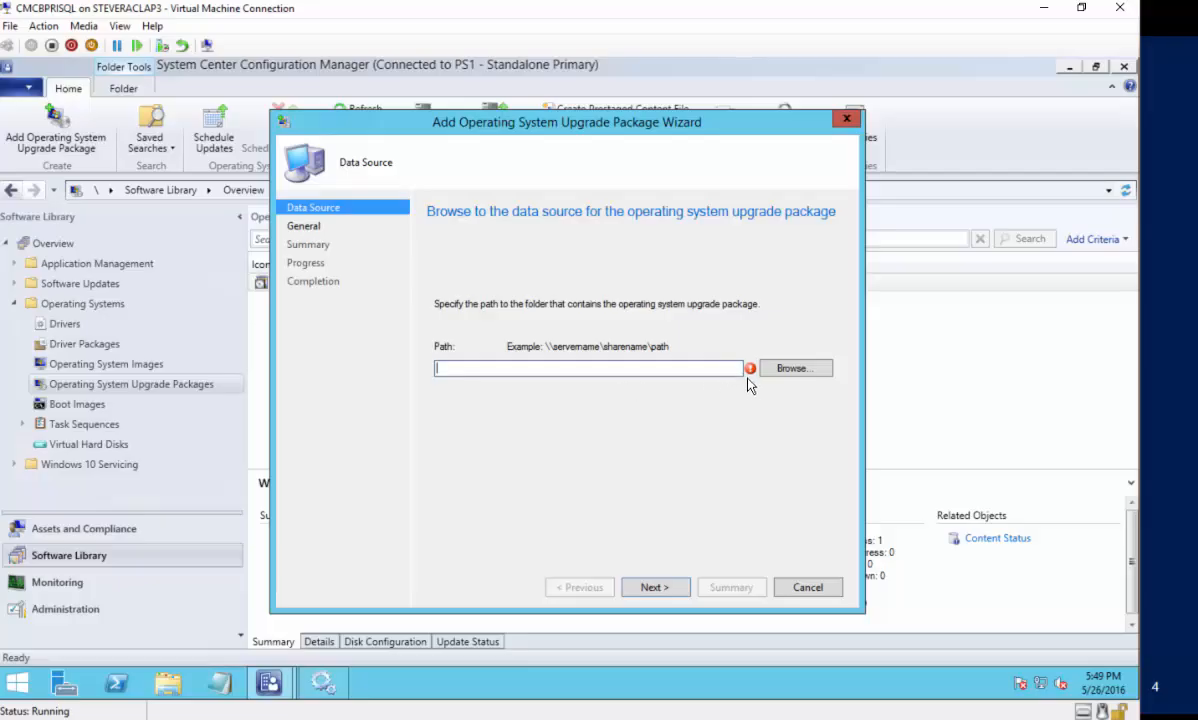
pyautogui.moveTo(752, 372)
pyautogui.write('\\\\')
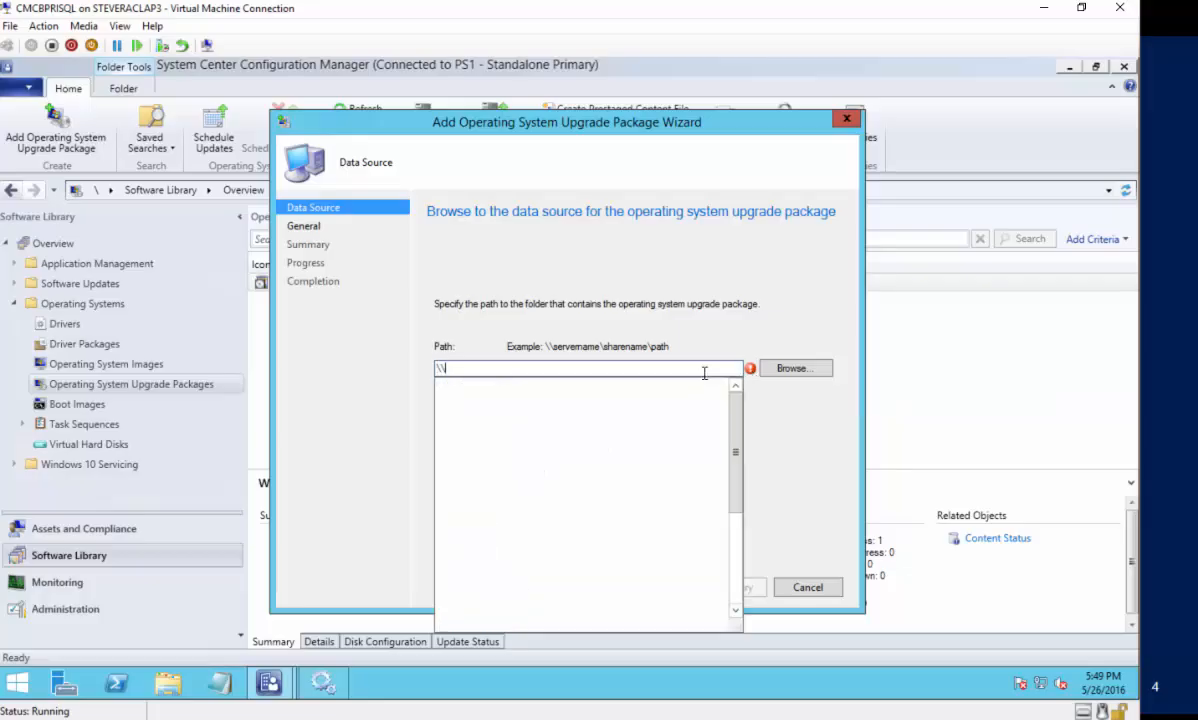
pyautogui.write('cm12p')
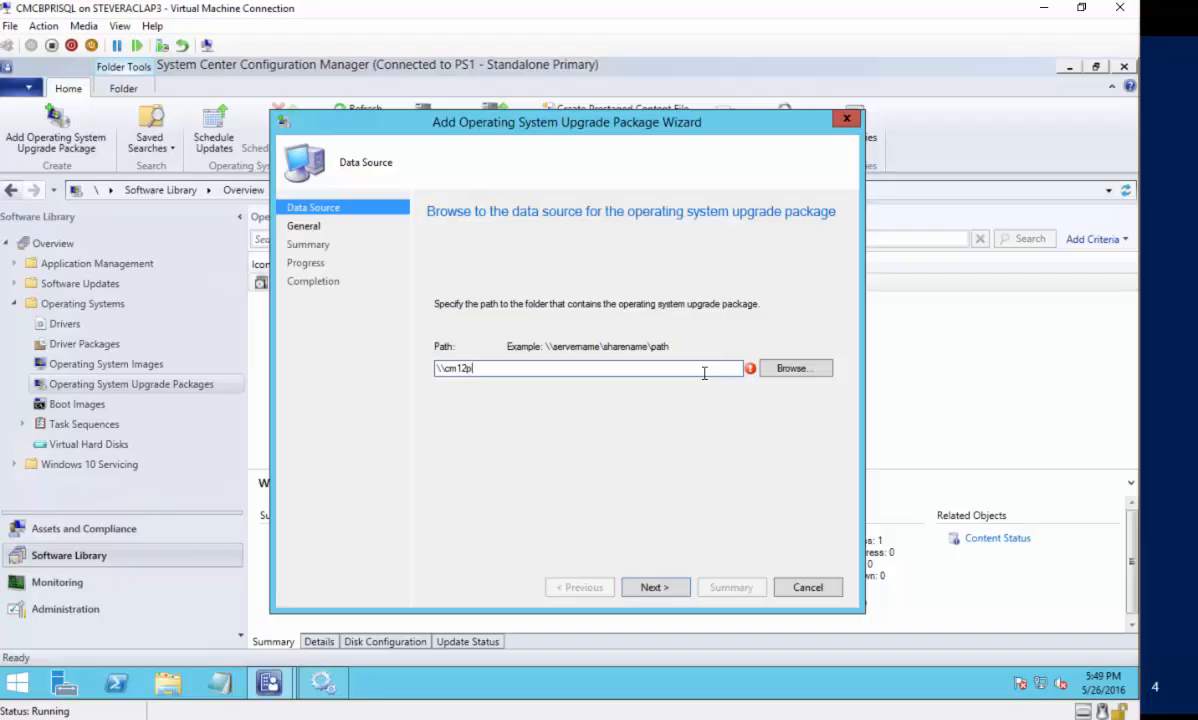
pyautogui.write('risql\\c$\\')
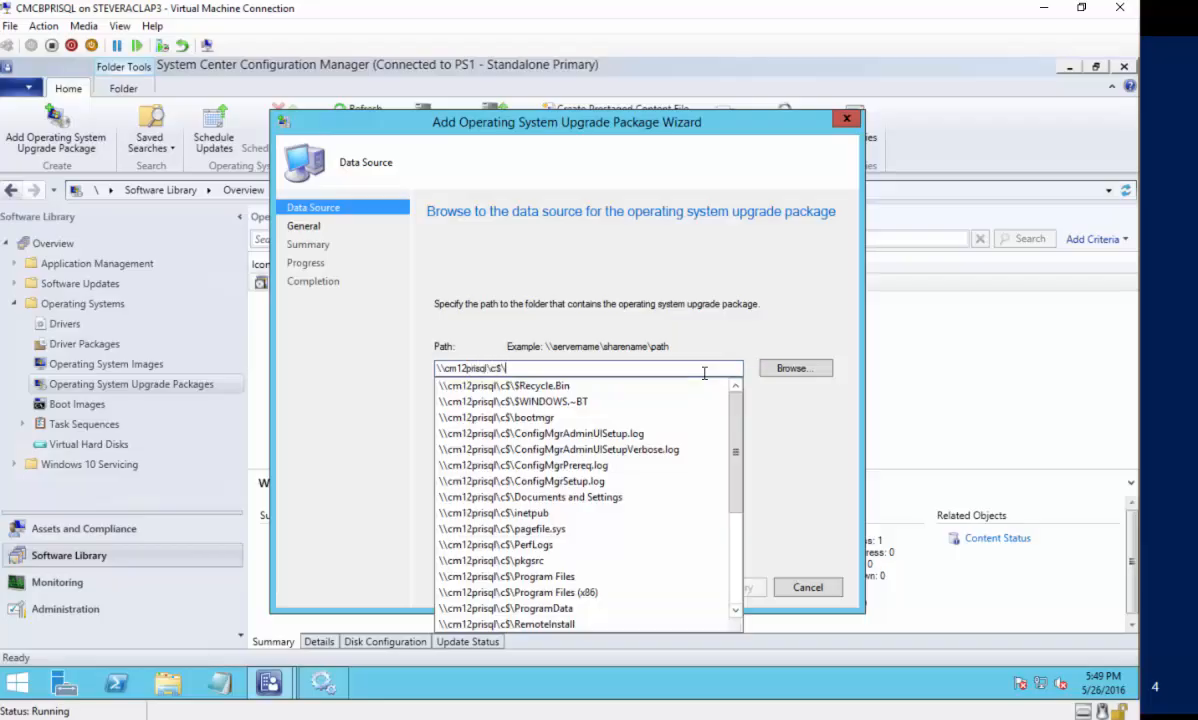
pyautogui.write('test.wim')
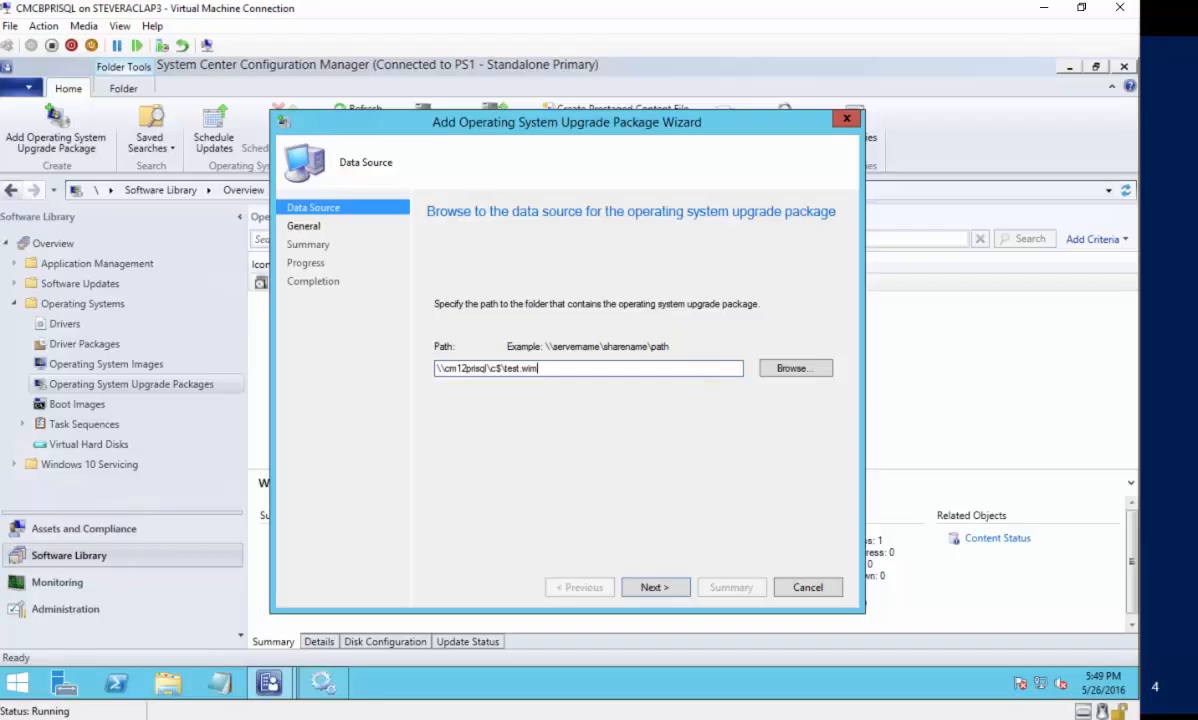
pyautogui.click(786, 584)
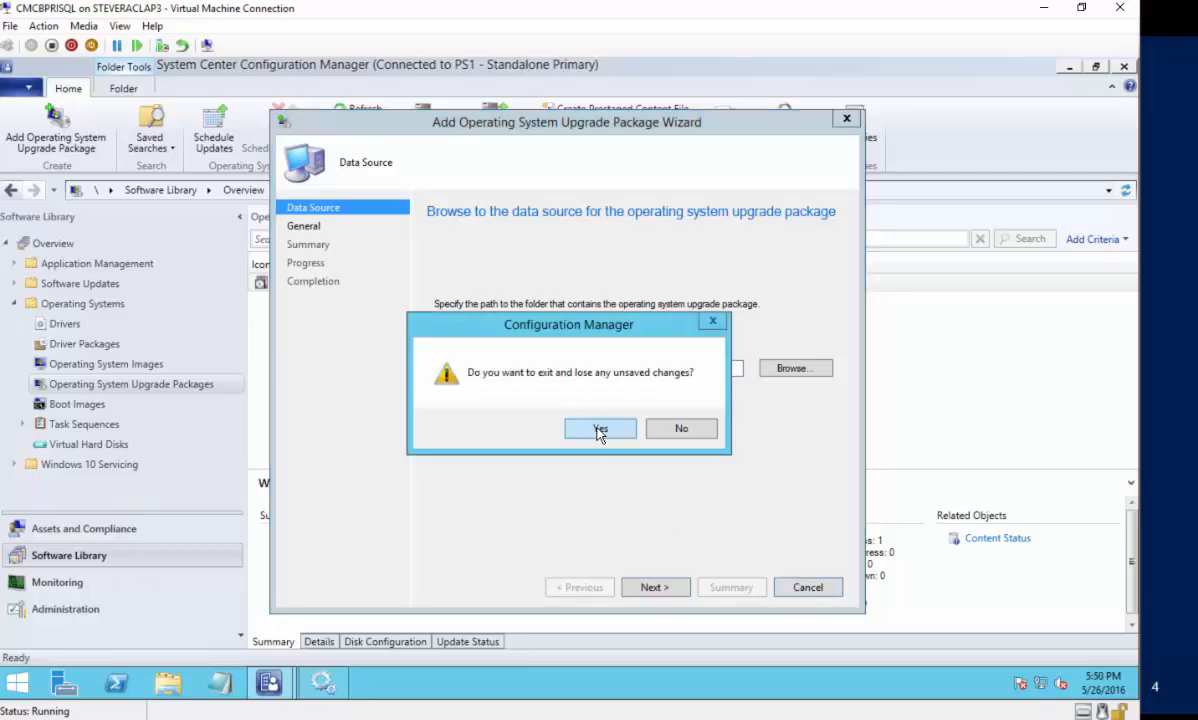
pyautogui.click(600, 430)
# - Copy the source directory path from the data source properties of the Win 10 1511 upgrade package
pyautogui.rightClick(315, 286)
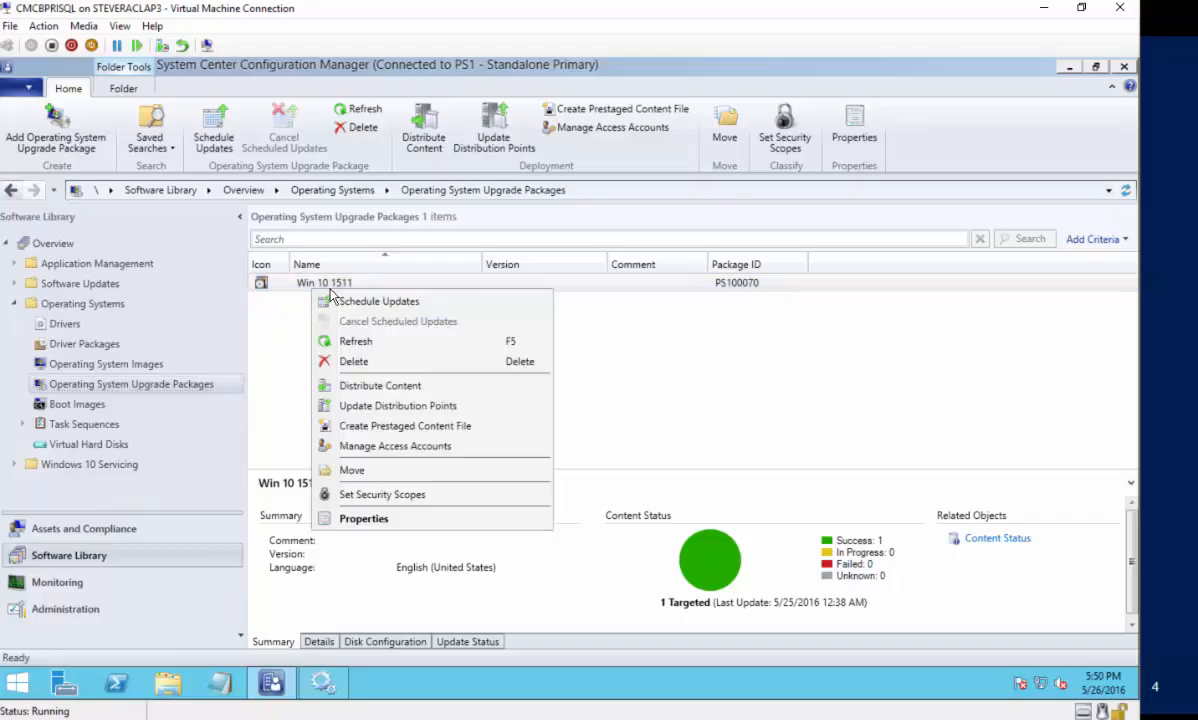
pyautogui.click(377, 519)
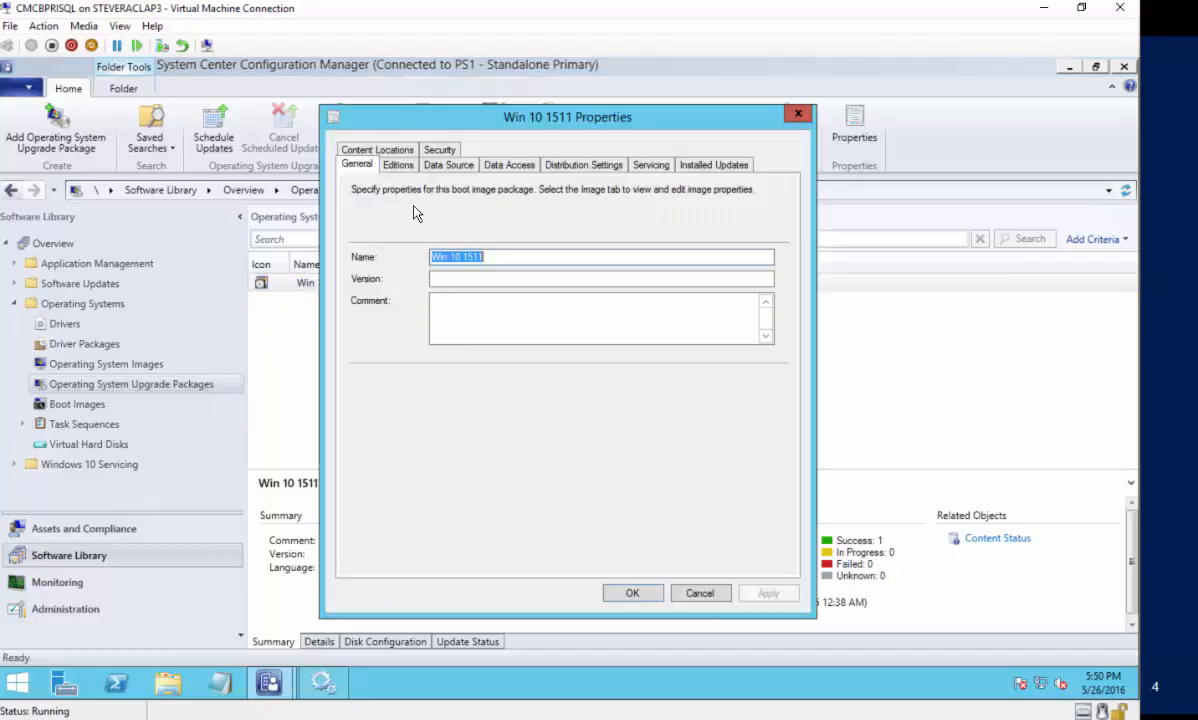
pyautogui.click(448, 165)
pyautogui.click(464, 266)
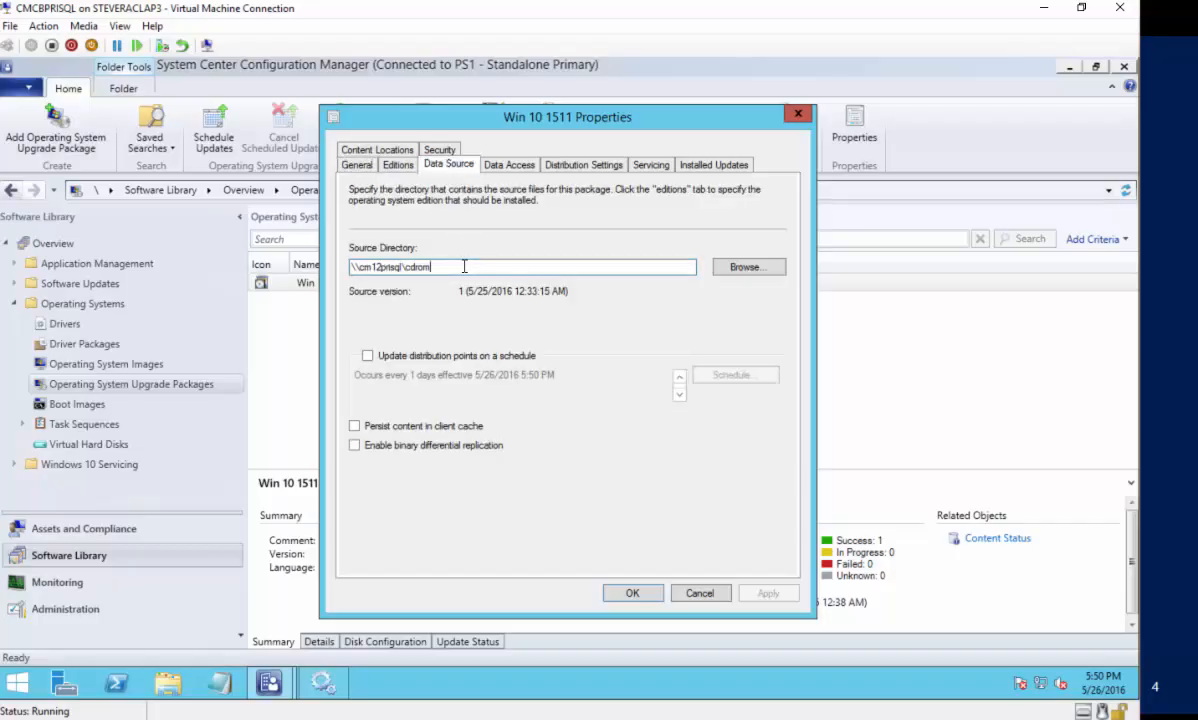
pyautogui.moveTo(464, 266); pyautogui.dragTo(247, 265)
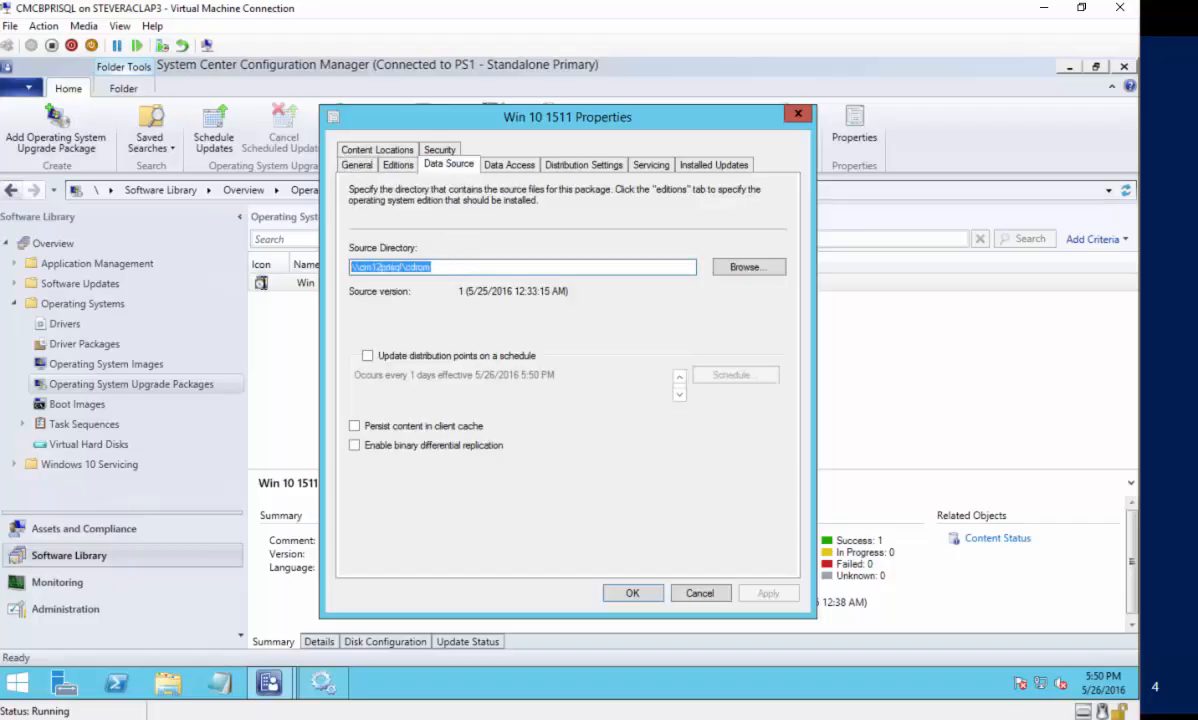
pyautogui.click(440, 267)
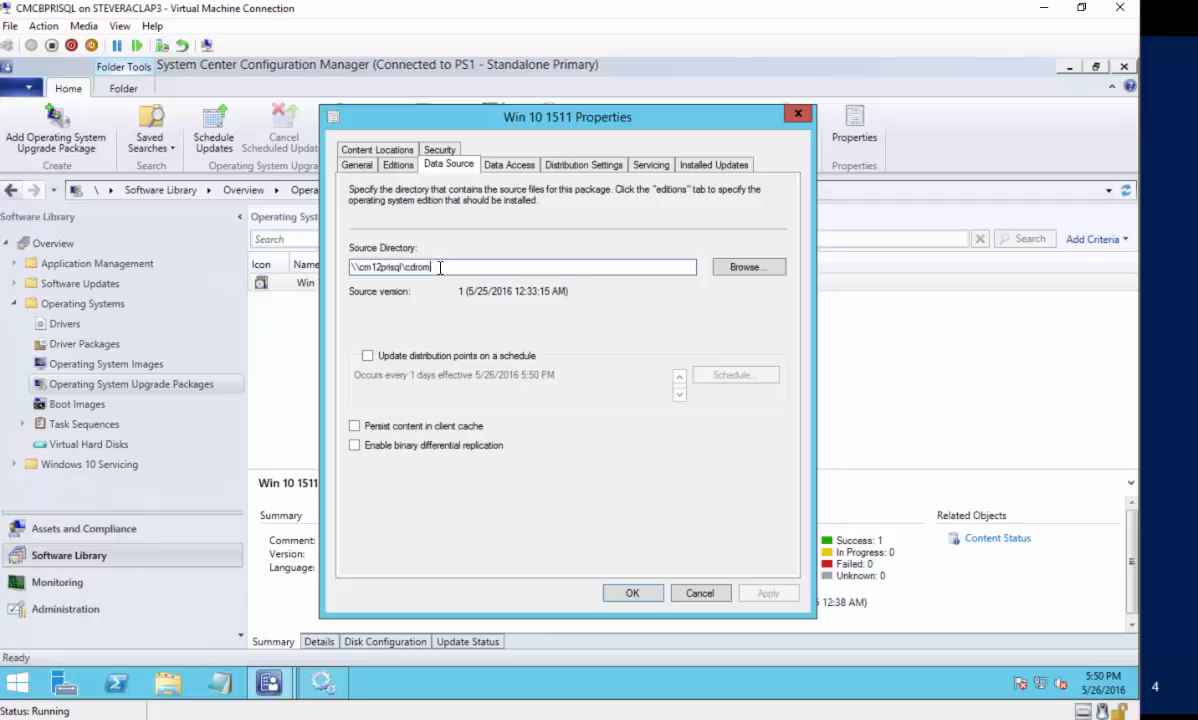
pyautogui.moveTo(437, 267); pyautogui.dragTo(281, 249)
pyautogui.hotkey('ctrl', 'c')
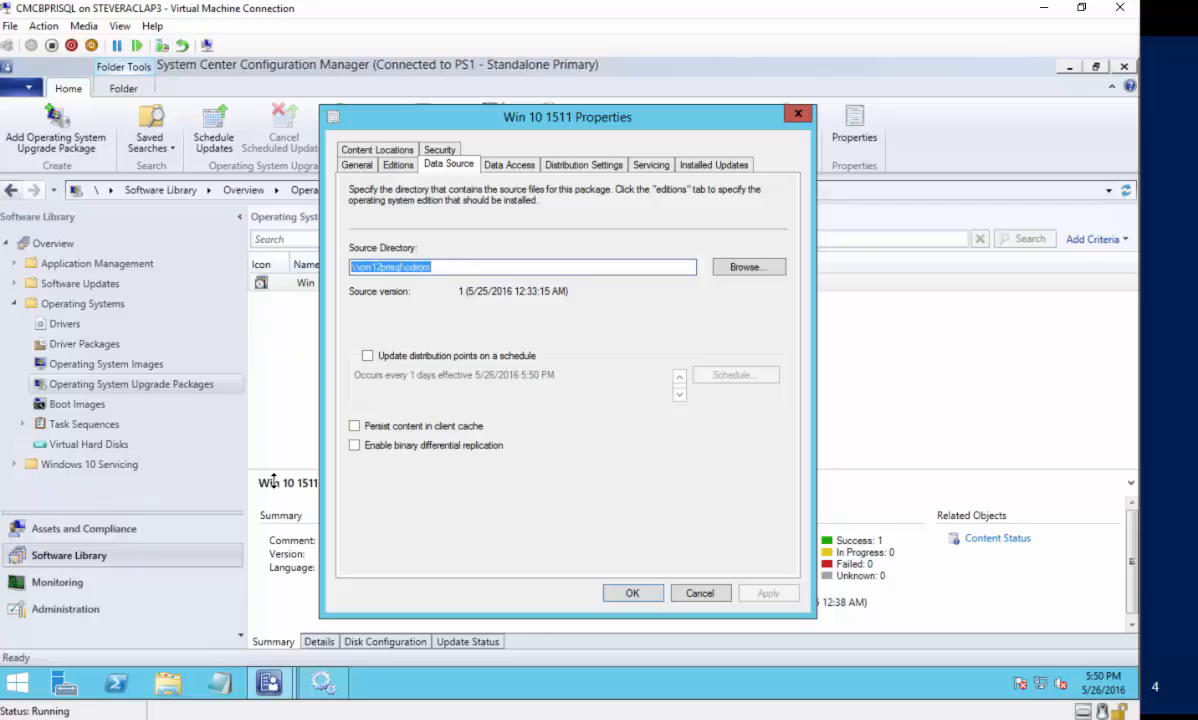
# - Examine the \\cm12prisql\cdrom source folder in File Explorer, and dismiss the package properties without changes
pyautogui.click(170, 683)
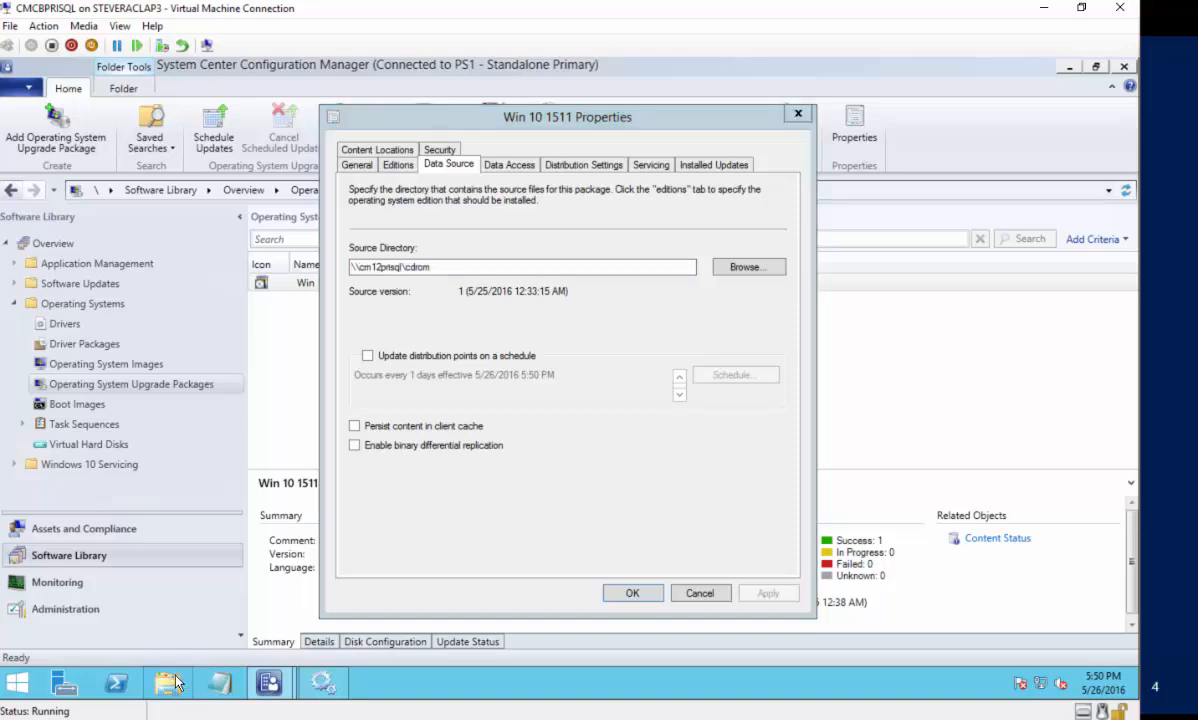
pyautogui.click(393, 112)
pyautogui.hotkey('ctrl', 'v')
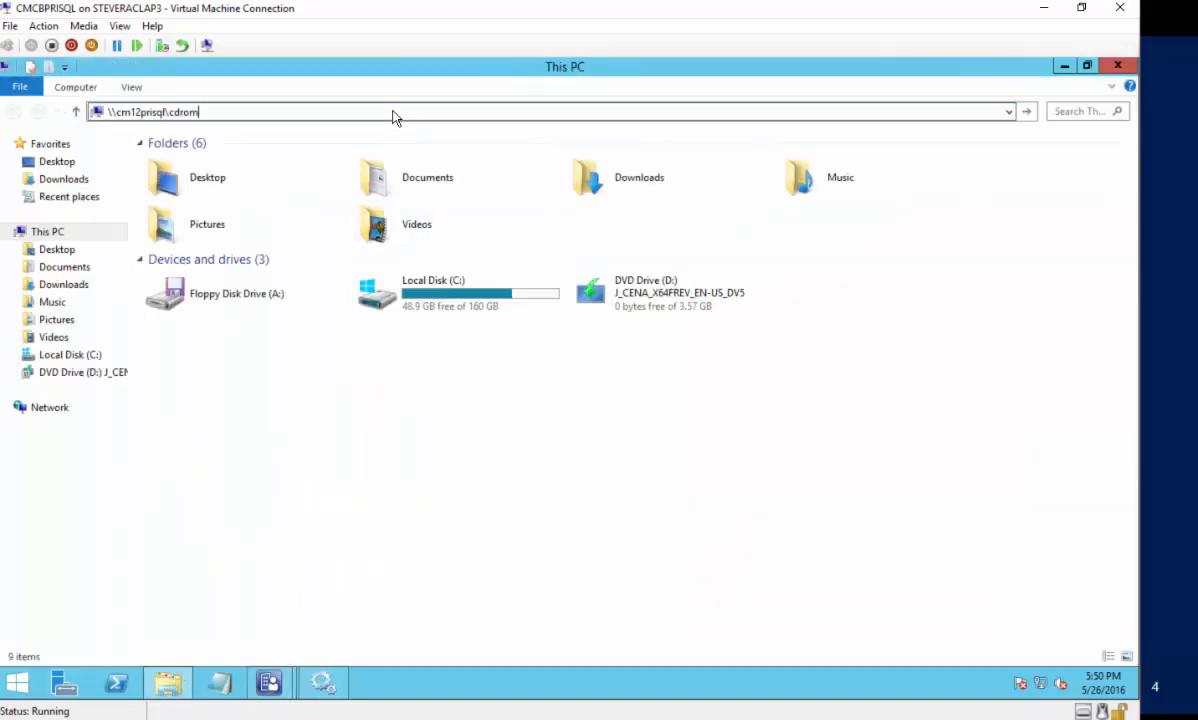
pyautogui.press('Return')
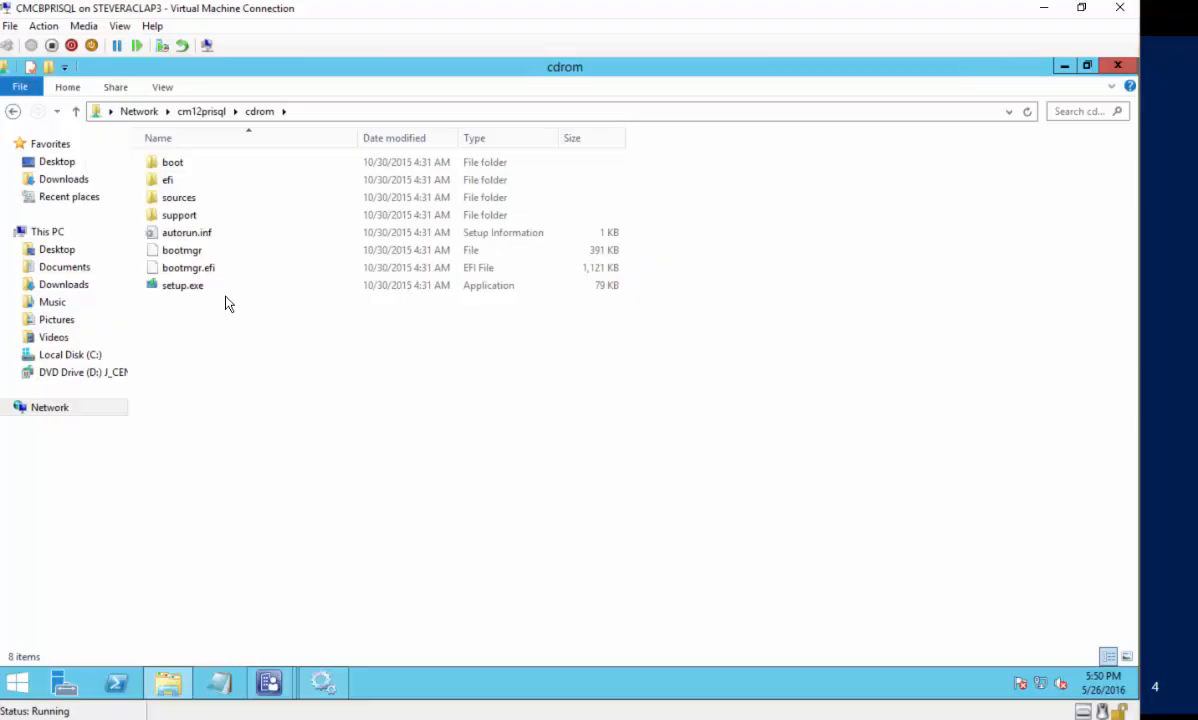
pyautogui.click(1108, 70)
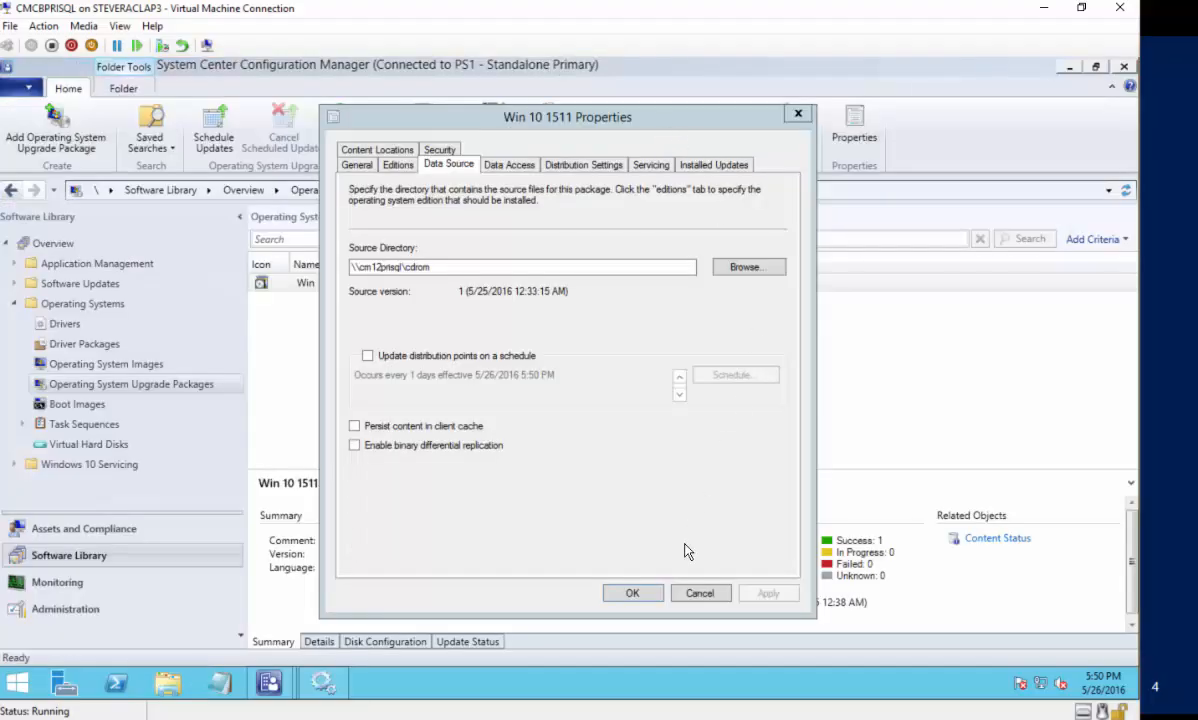
pyautogui.click(700, 594)
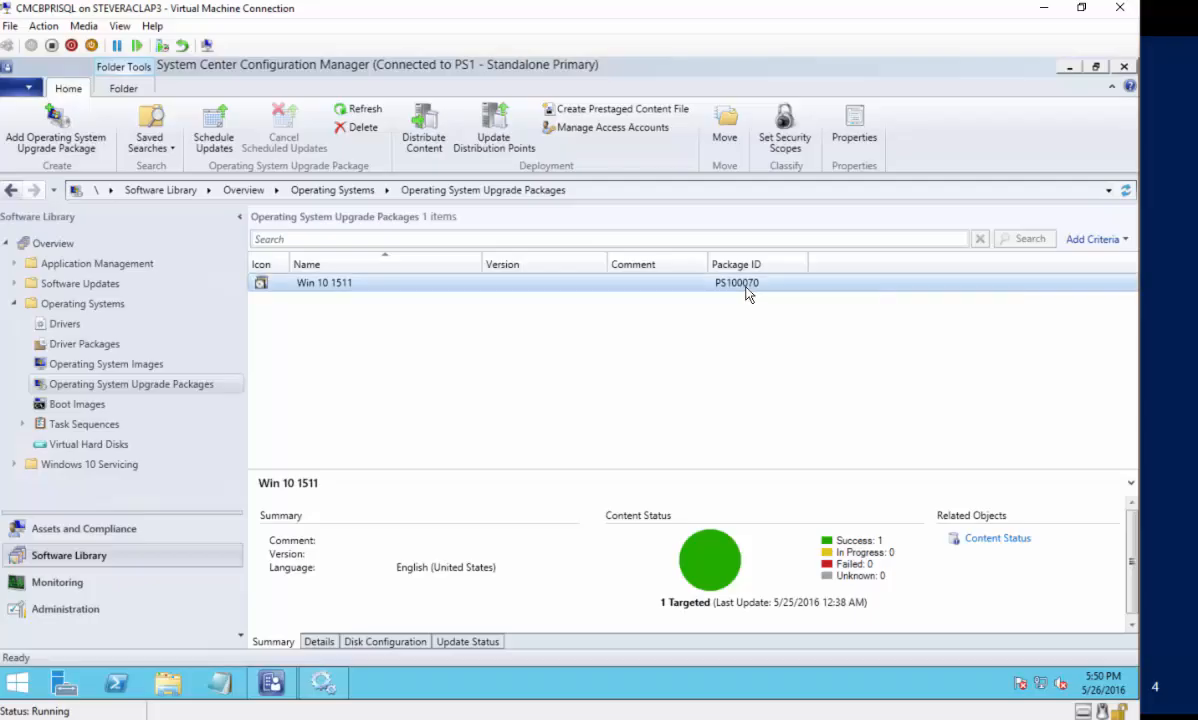
# - Examine the package's PS100070.1 folder under SCCMContentLib\DataLib on Local Disk (C:) in File Explorer, and close the window
pyautogui.click(168, 683)
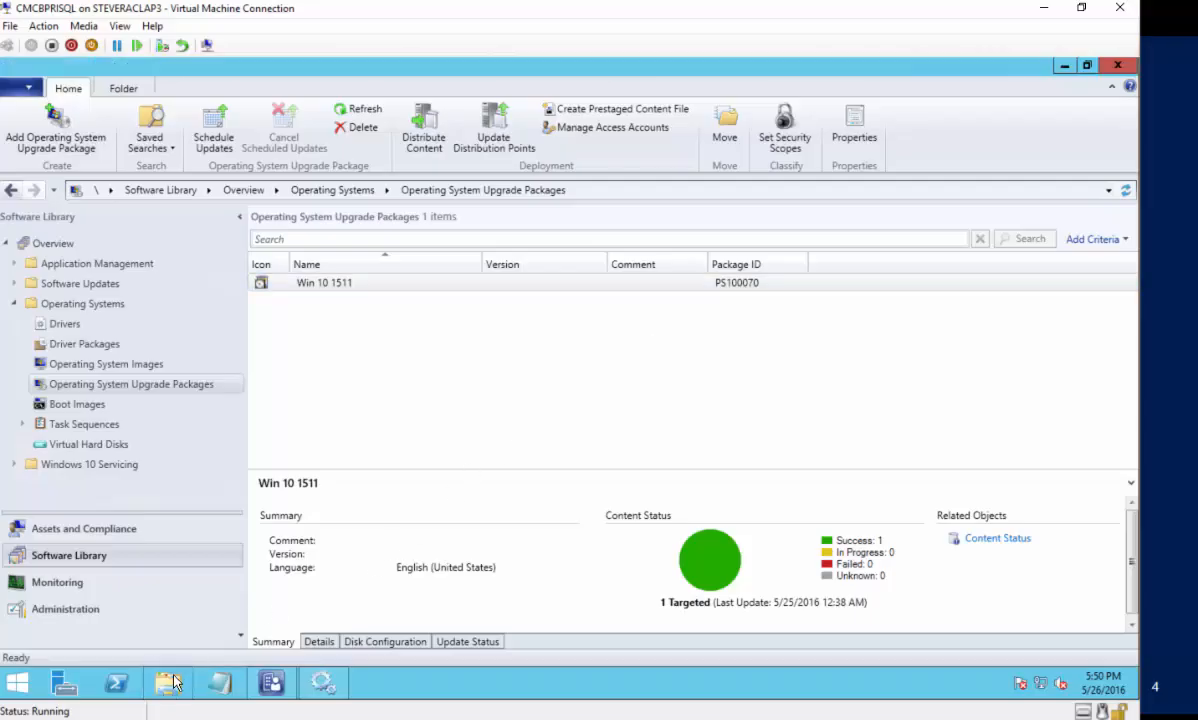
pyautogui.doubleClick(468, 289)
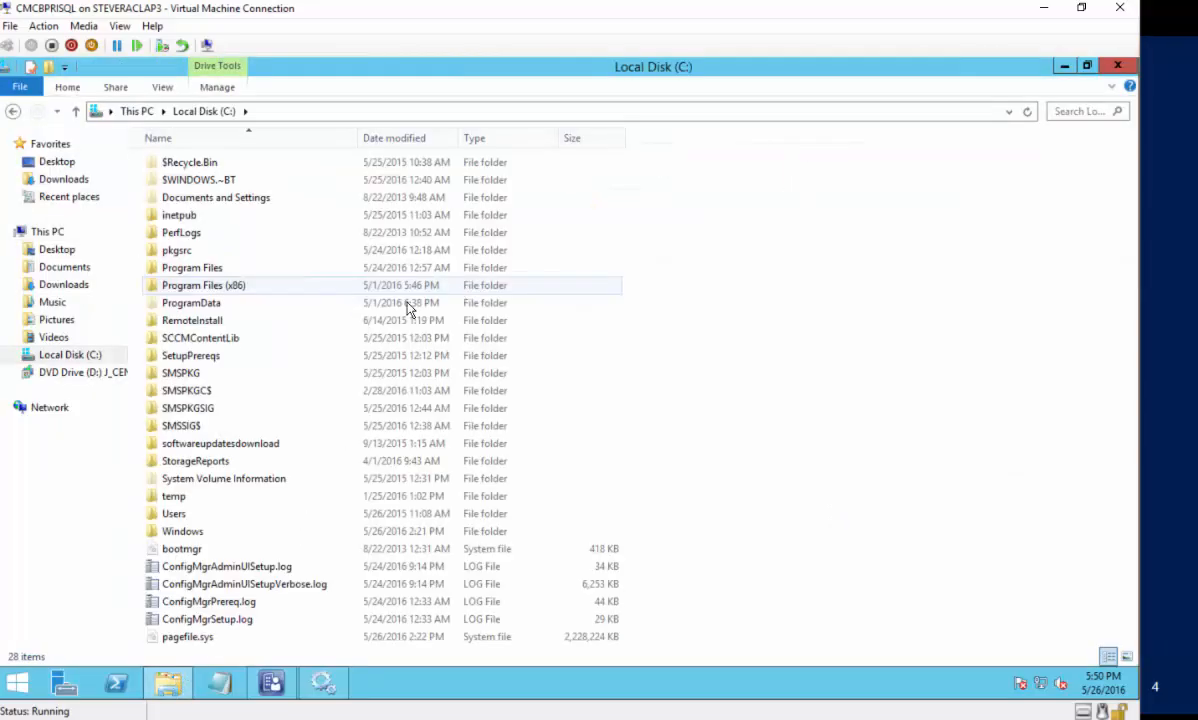
pyautogui.doubleClick(212, 338)
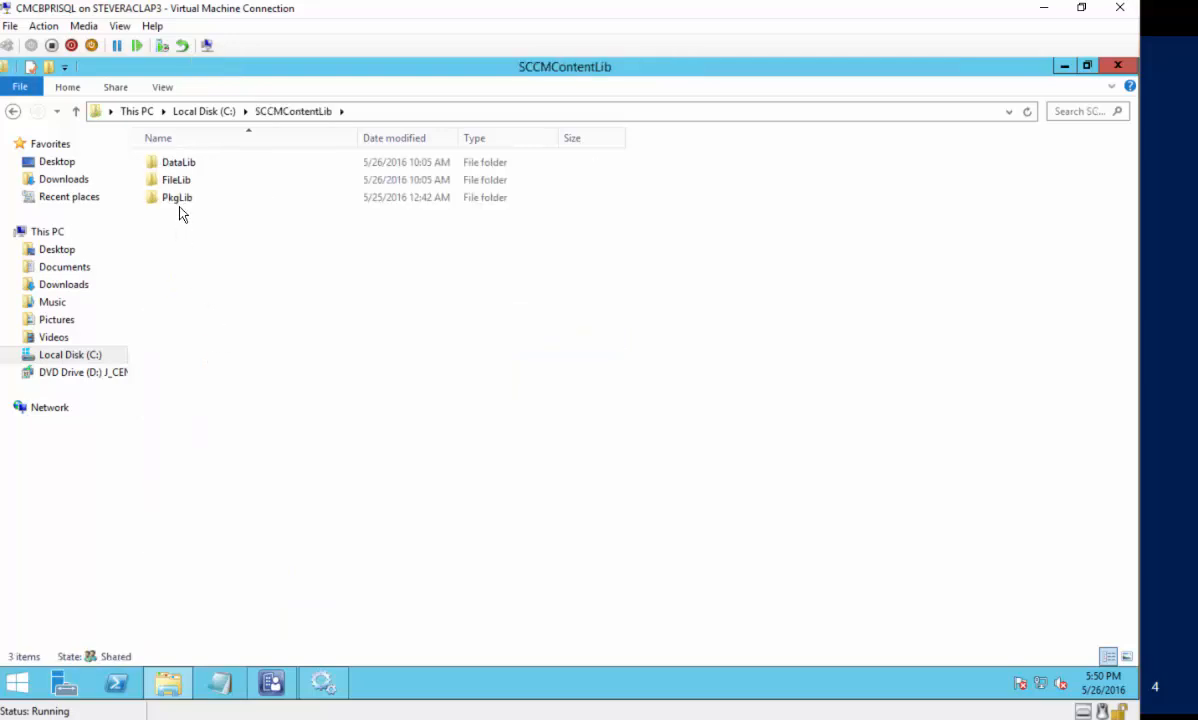
pyautogui.doubleClick(177, 165)
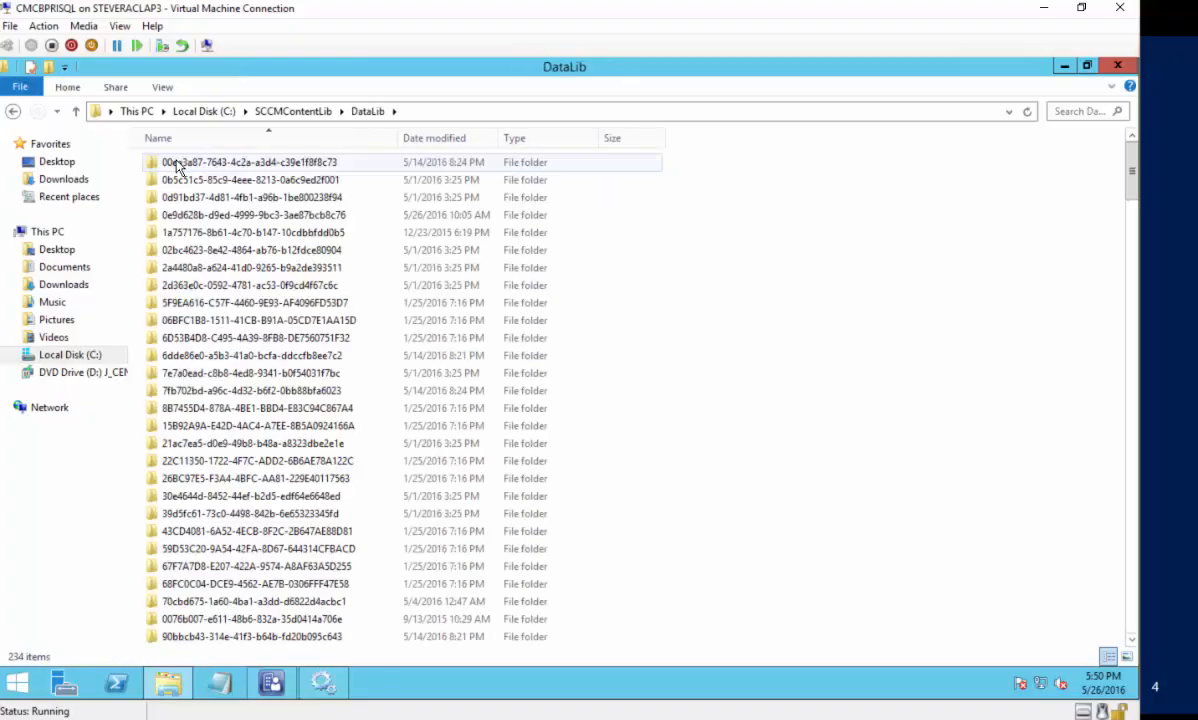
pyautogui.scroll(-15, 310, 333)
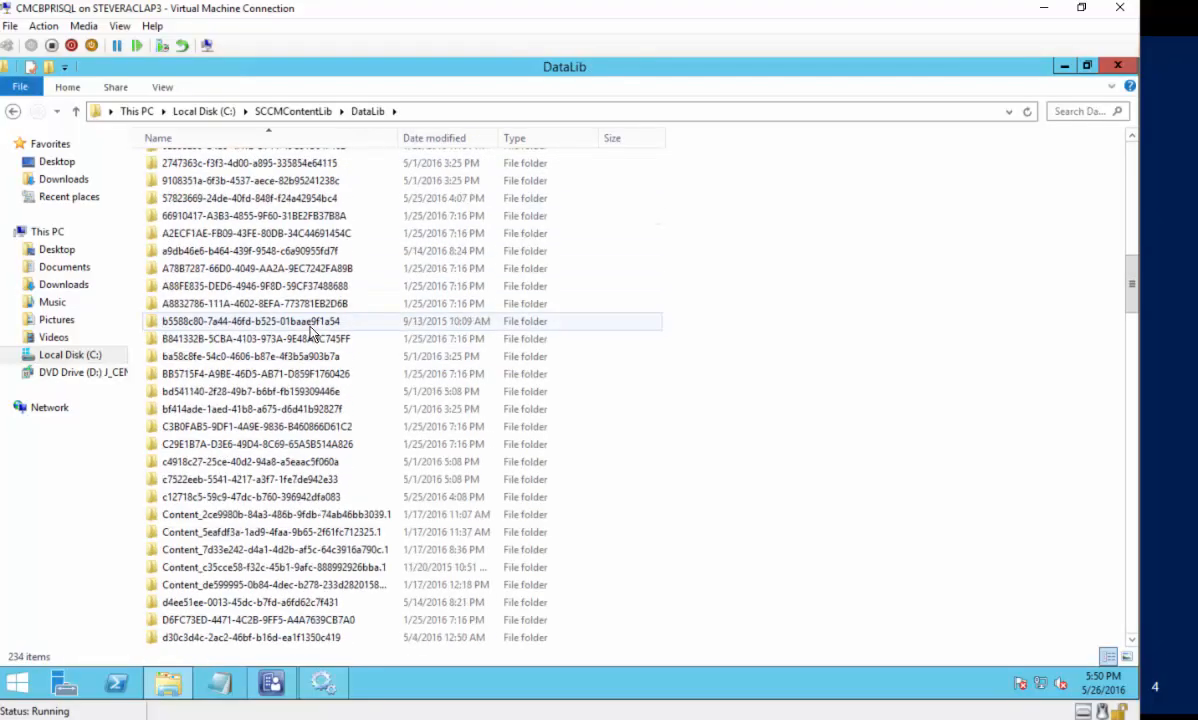
pyautogui.scroll(-18, 310, 333)
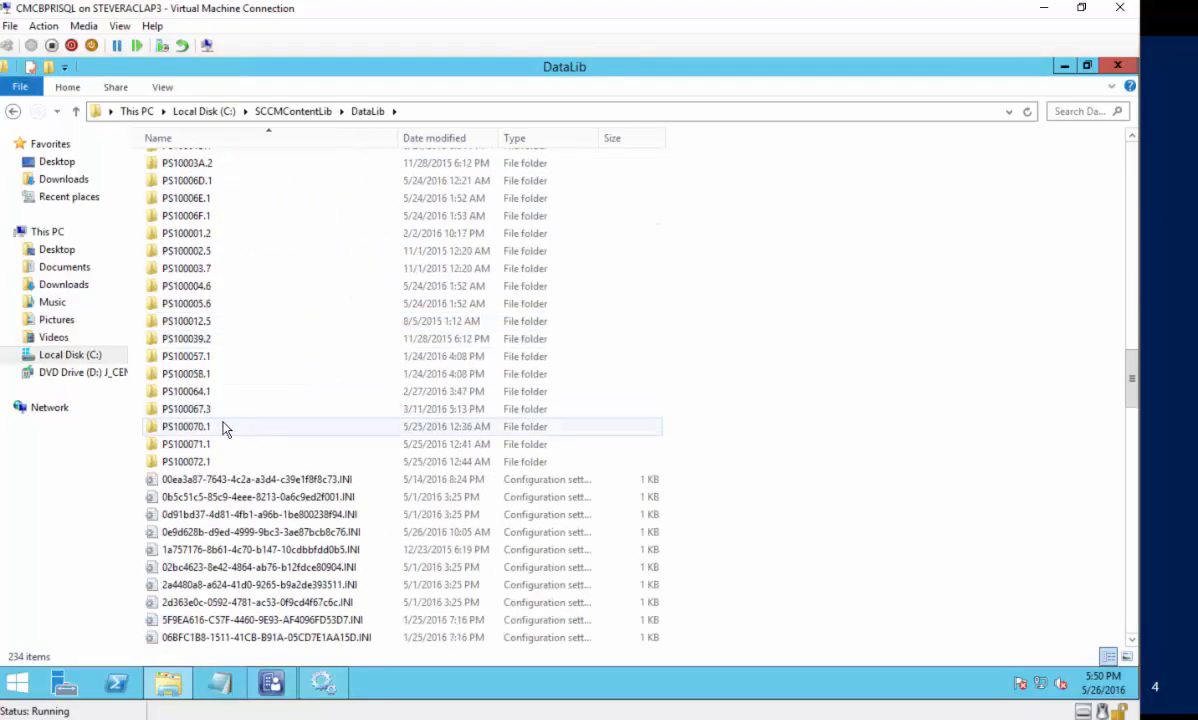
pyautogui.doubleClick(224, 428)
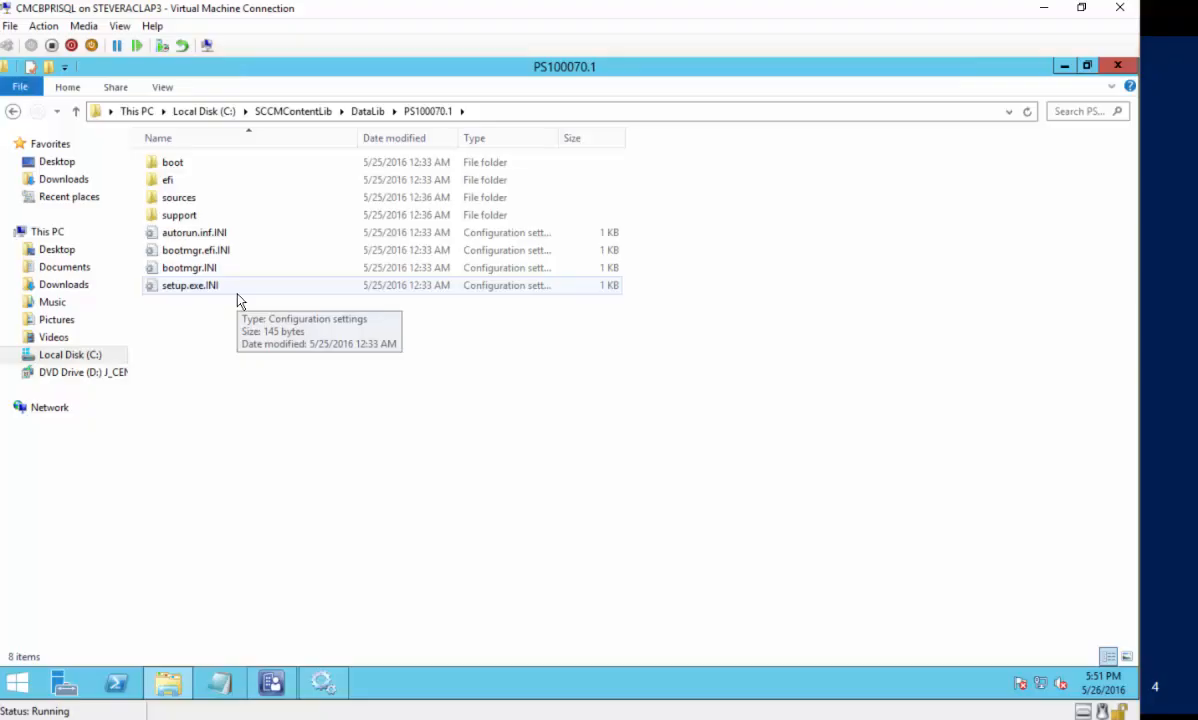
pyautogui.click(1118, 66)
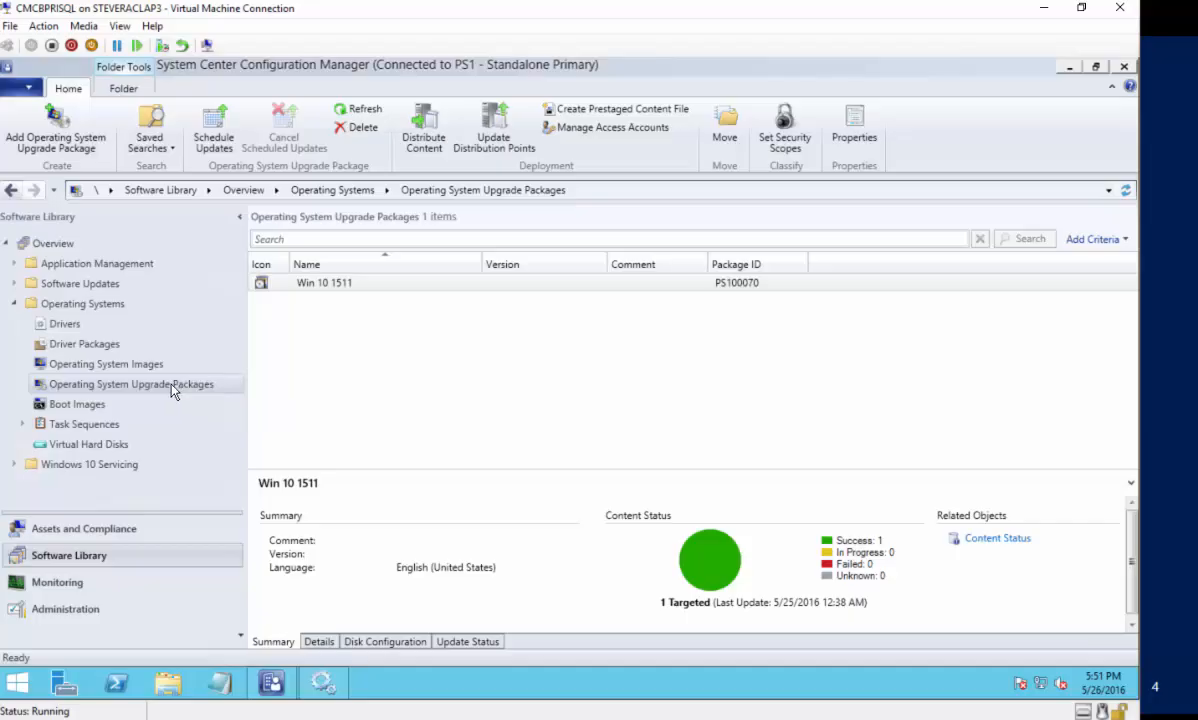
# - Start a new task sequence of the type "Upgrade an operating system from upgrade package" and proceed to its information page
pyautogui.click(105, 424)
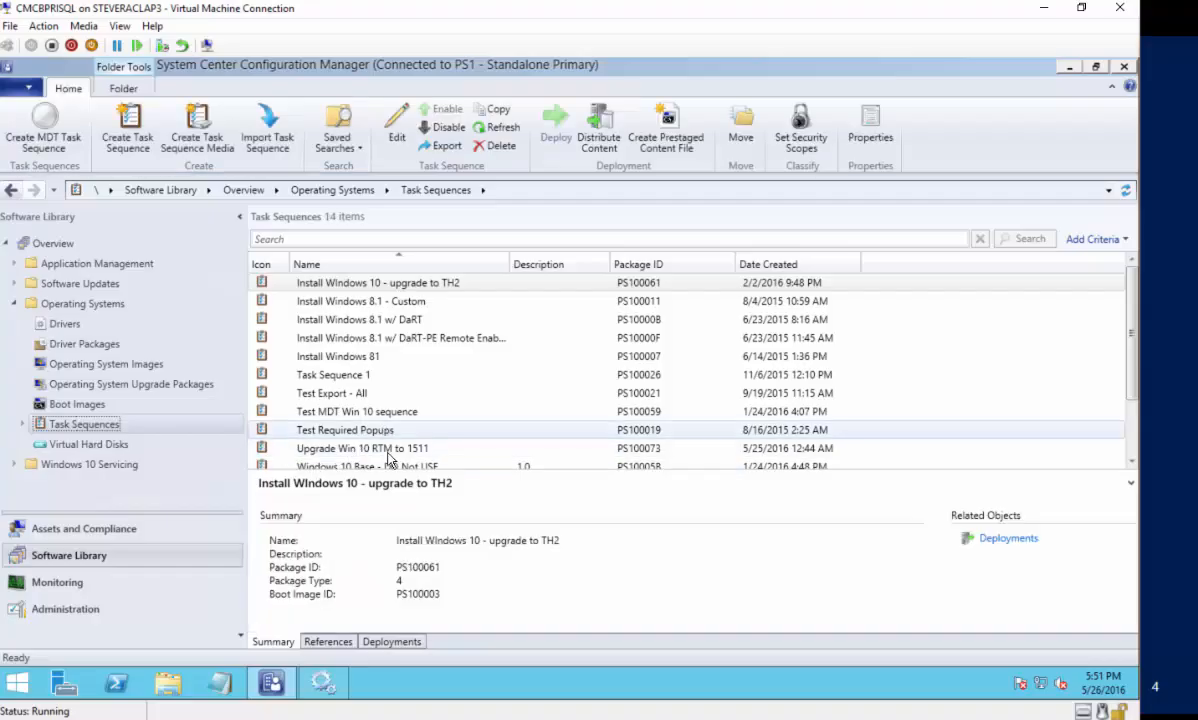
pyautogui.click(390, 456)
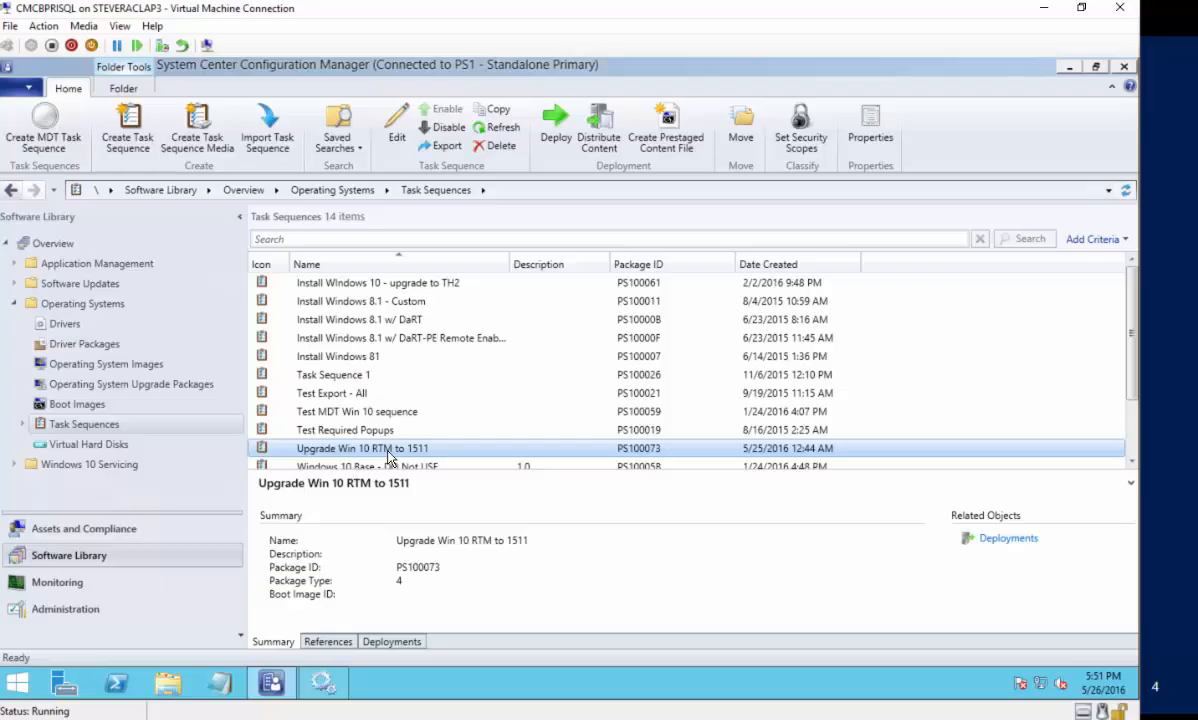
pyautogui.rightClick(96, 424)
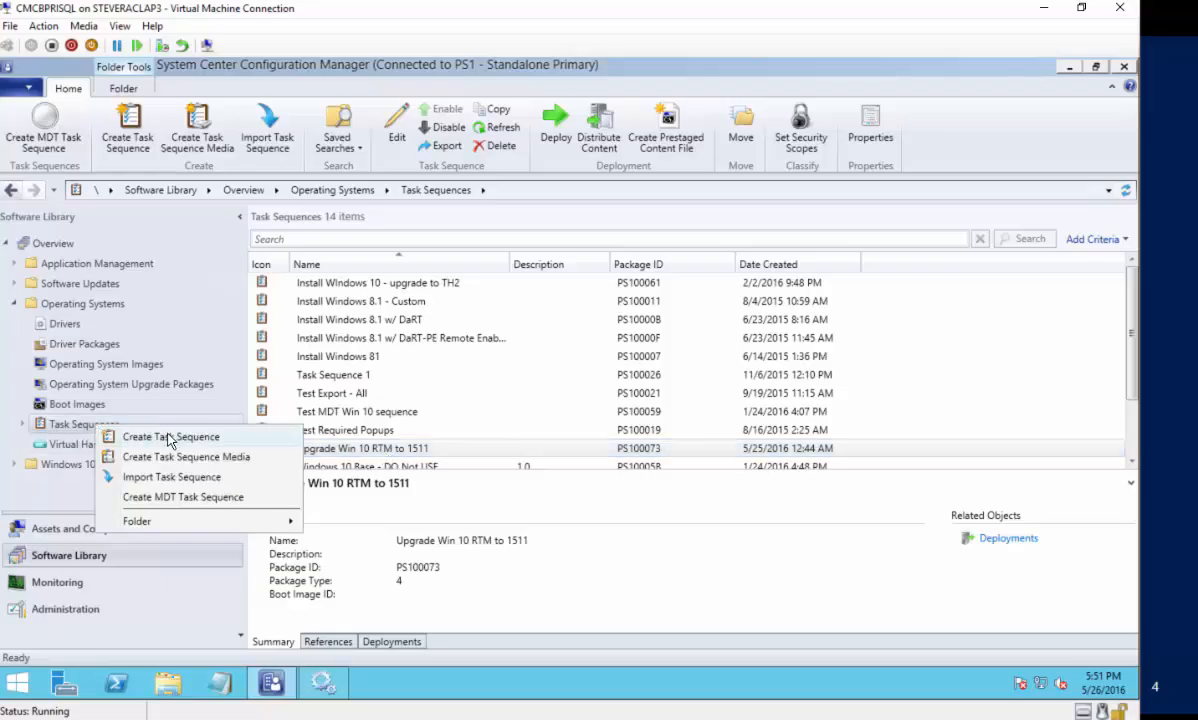
pyautogui.click(165, 436)
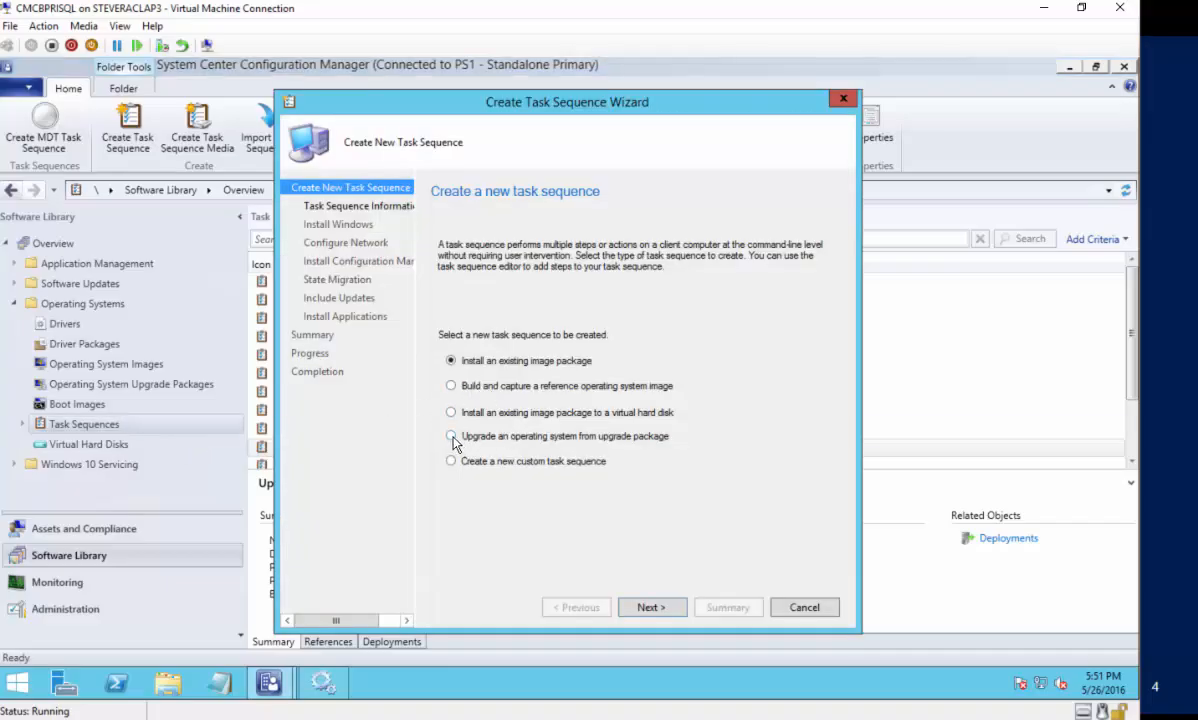
pyautogui.click(452, 437)
pyautogui.click(652, 609)
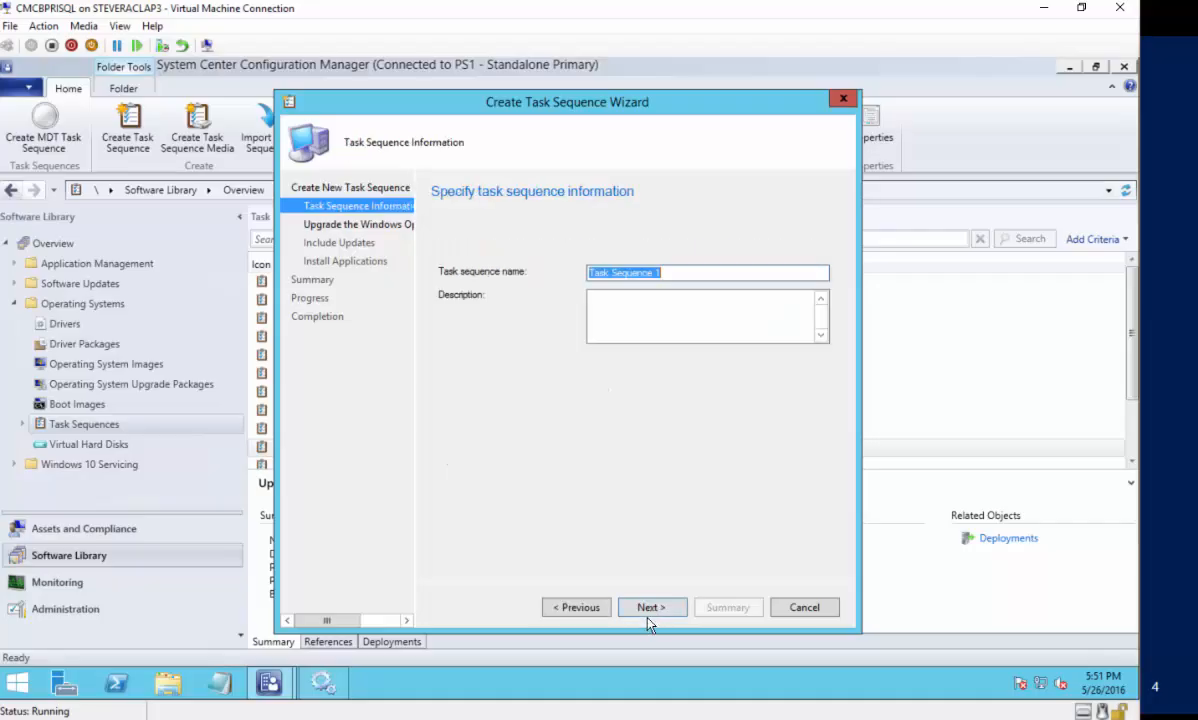
# - Choose the Win 10 1511 en-US upgrade package for the new task sequence, proceed to the applications page, and discard the wizard
pyautogui.click(656, 611)
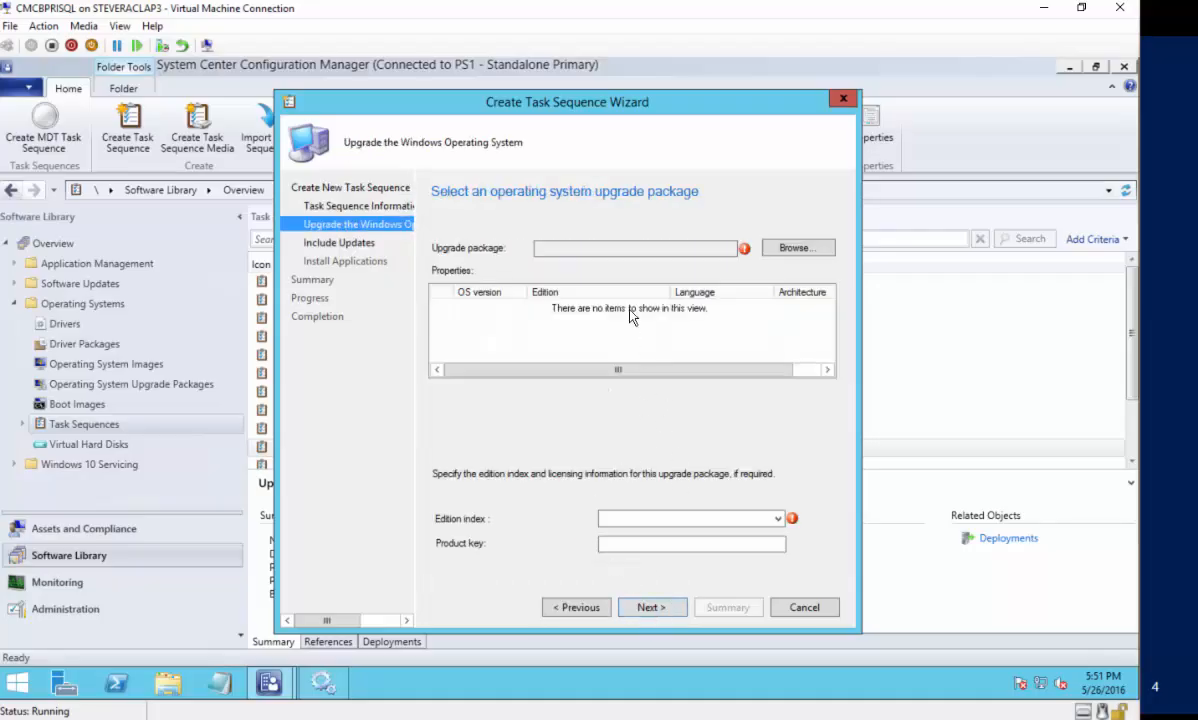
pyautogui.click(784, 250)
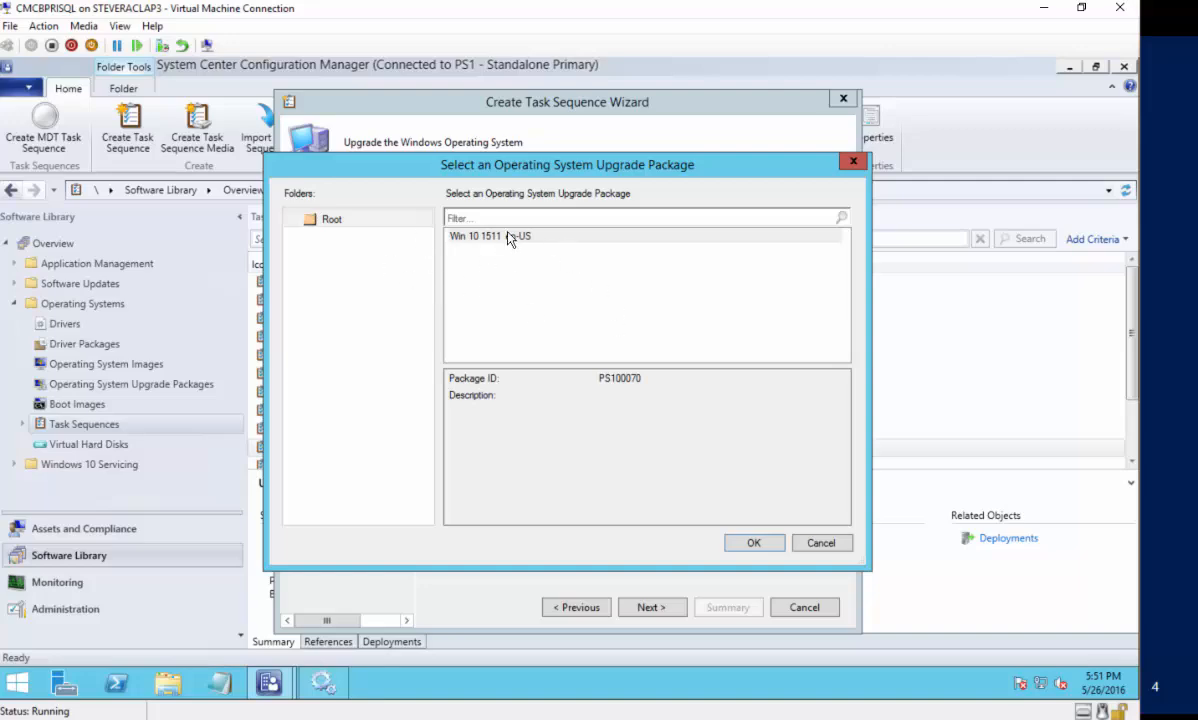
pyautogui.click(749, 548)
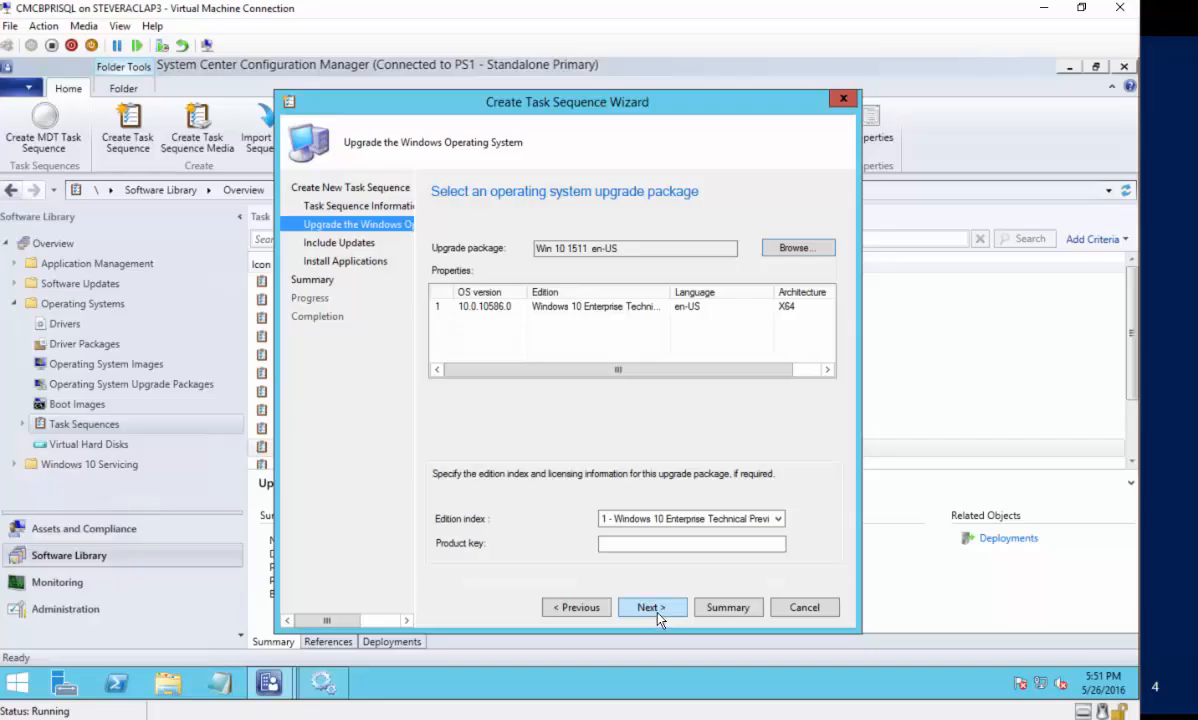
pyautogui.click(655, 608)
pyautogui.click(652, 608)
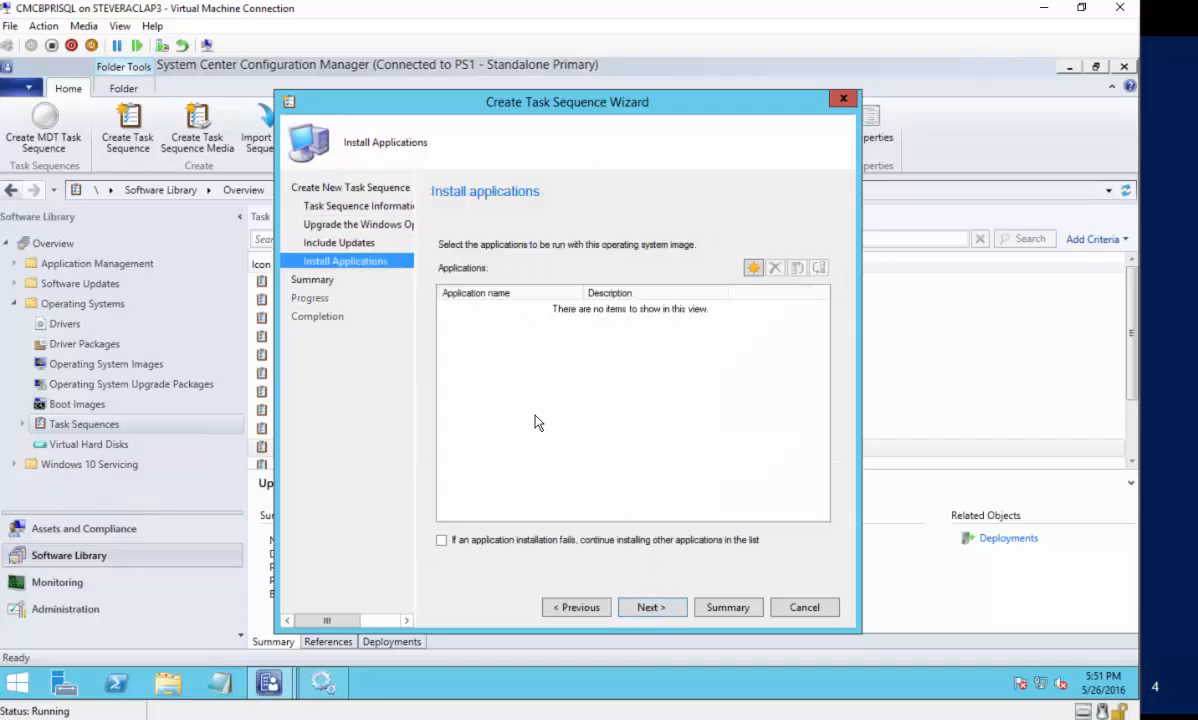
pyautogui.click(806, 608)
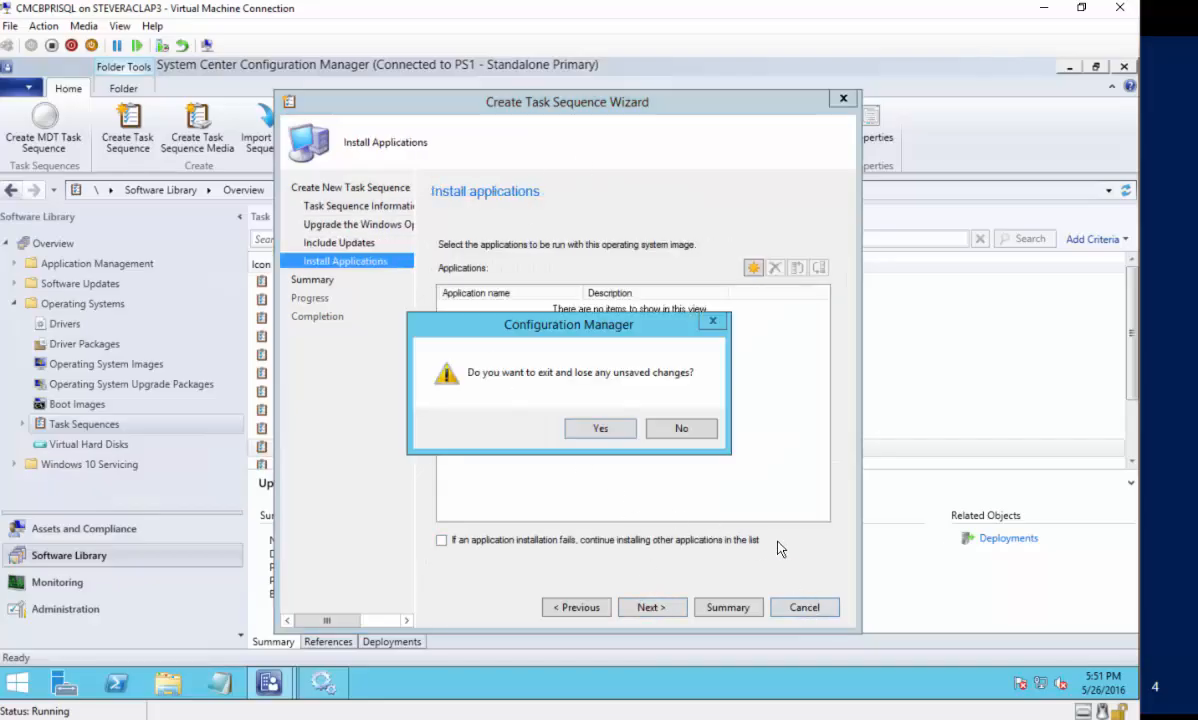
pyautogui.click(612, 432)
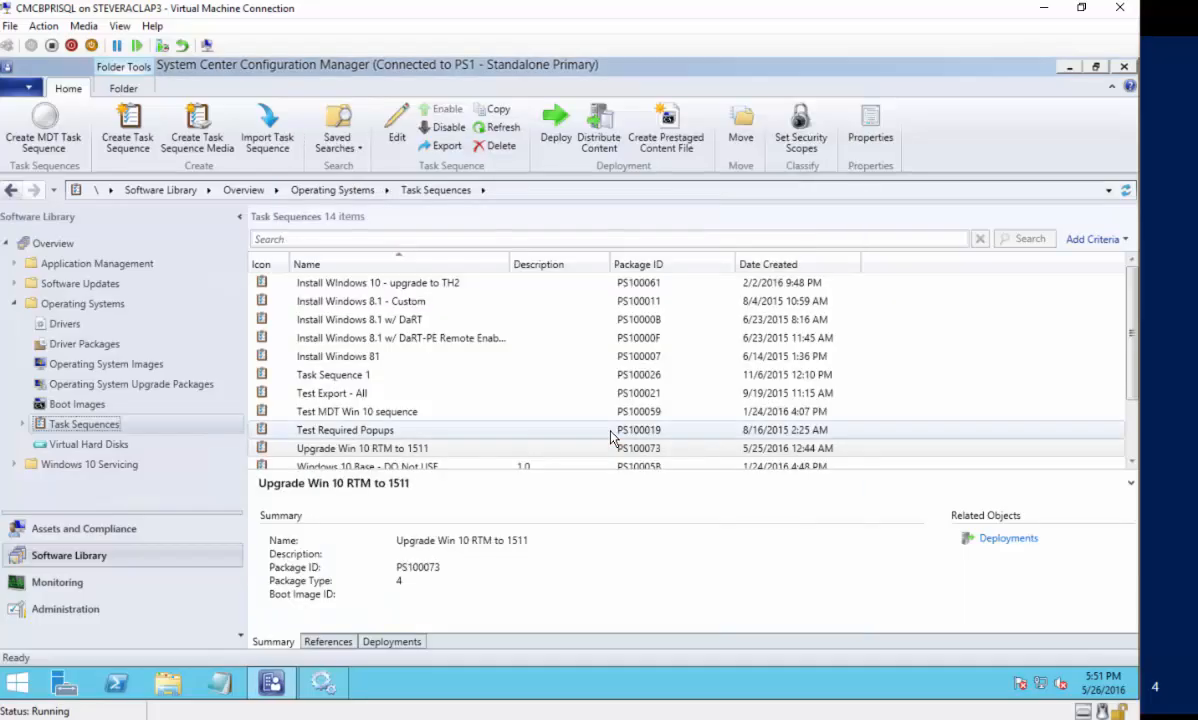
# - Examine the readiness check, upgrade and post-processing steps of the Upgrade Win 10 RTM to 1511 task sequence, and close its editor without changes
pyautogui.click(359, 453)
pyautogui.rightClick(359, 456)
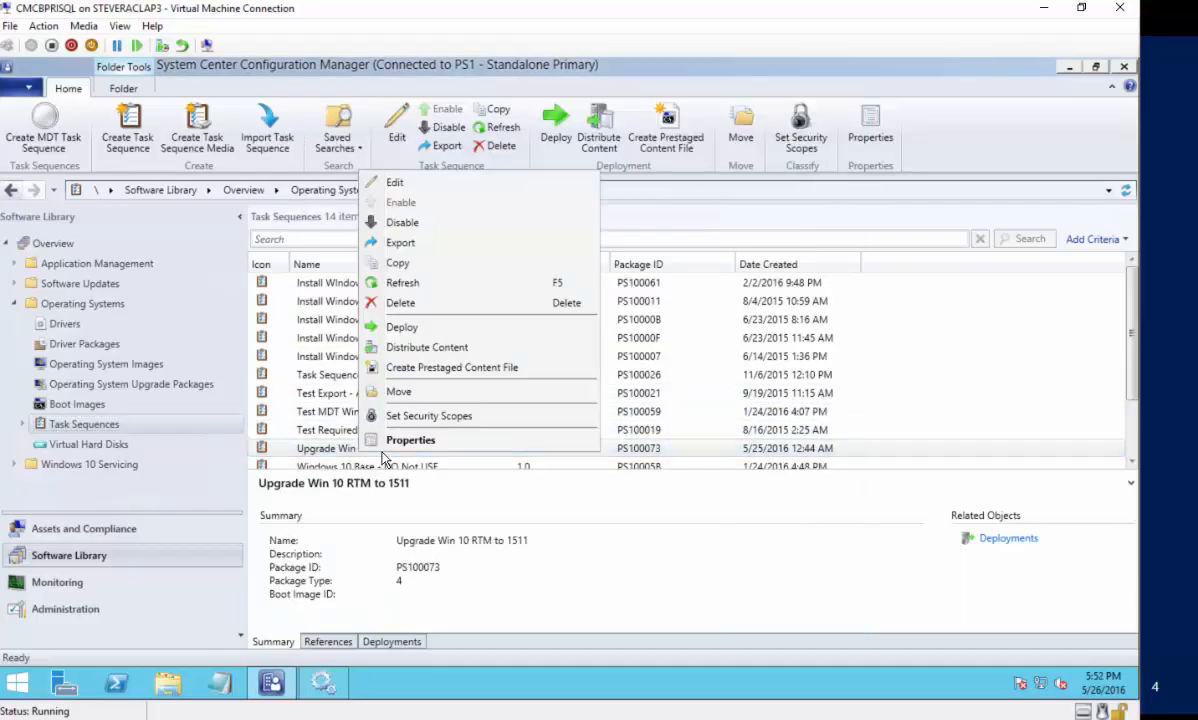
pyautogui.click(420, 190)
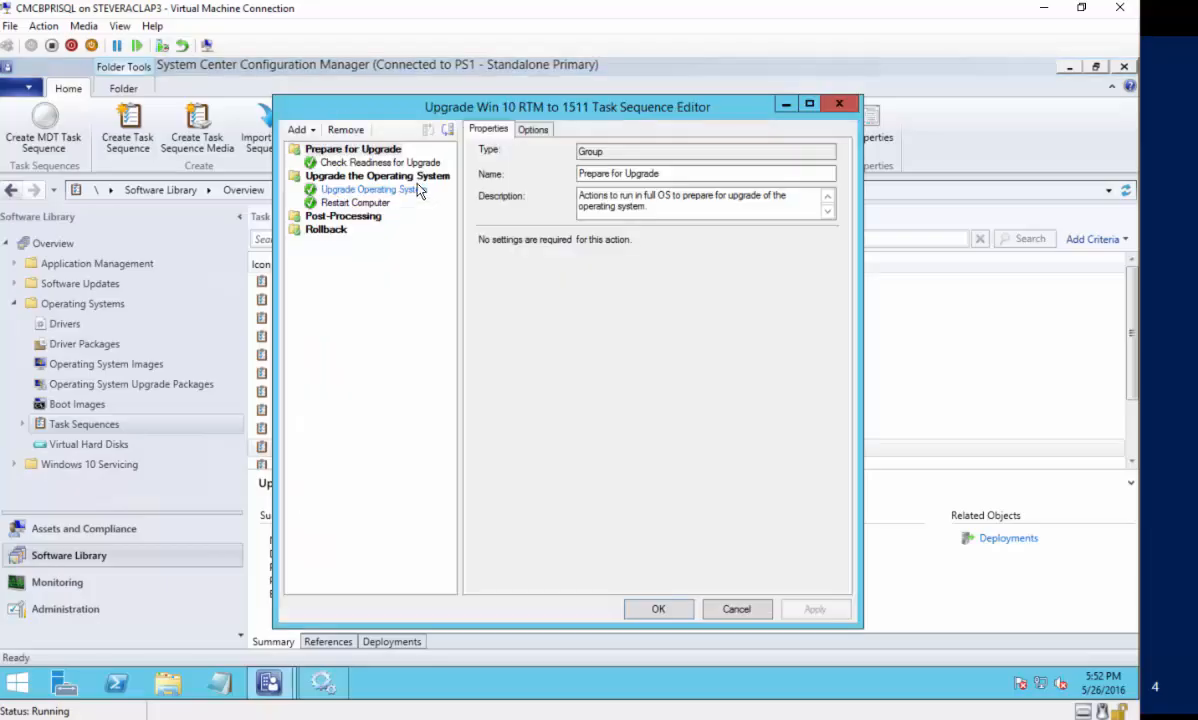
pyautogui.click(358, 164)
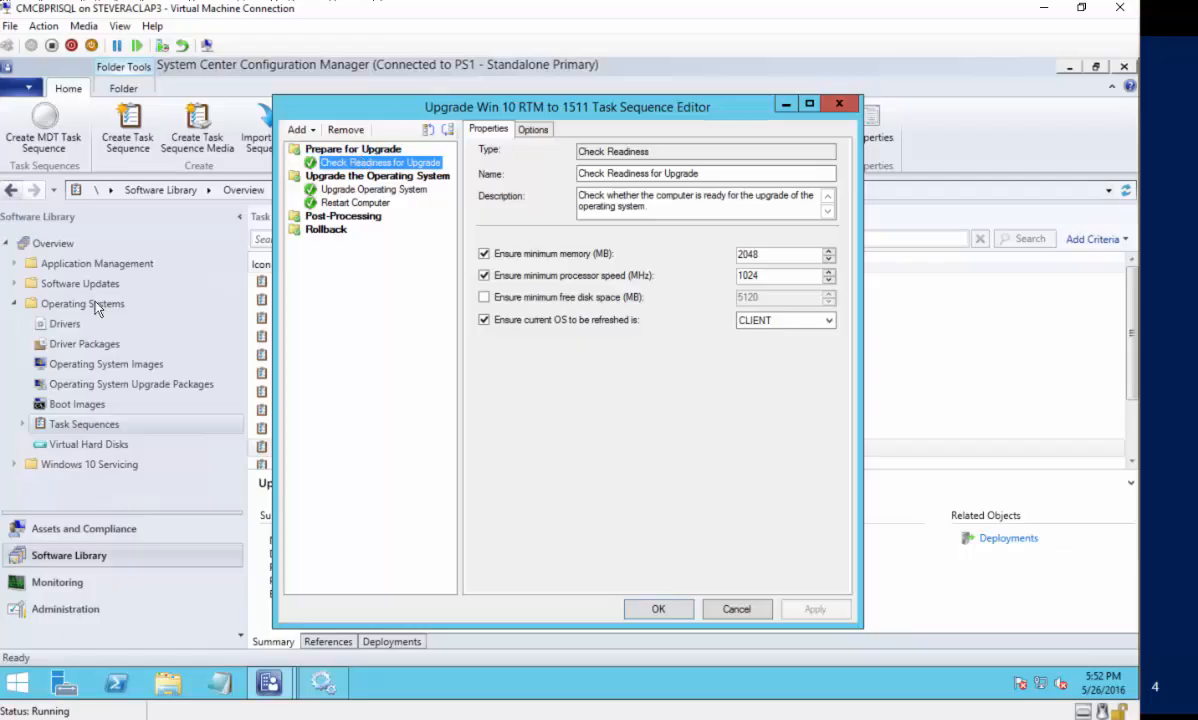
pyautogui.click(368, 191)
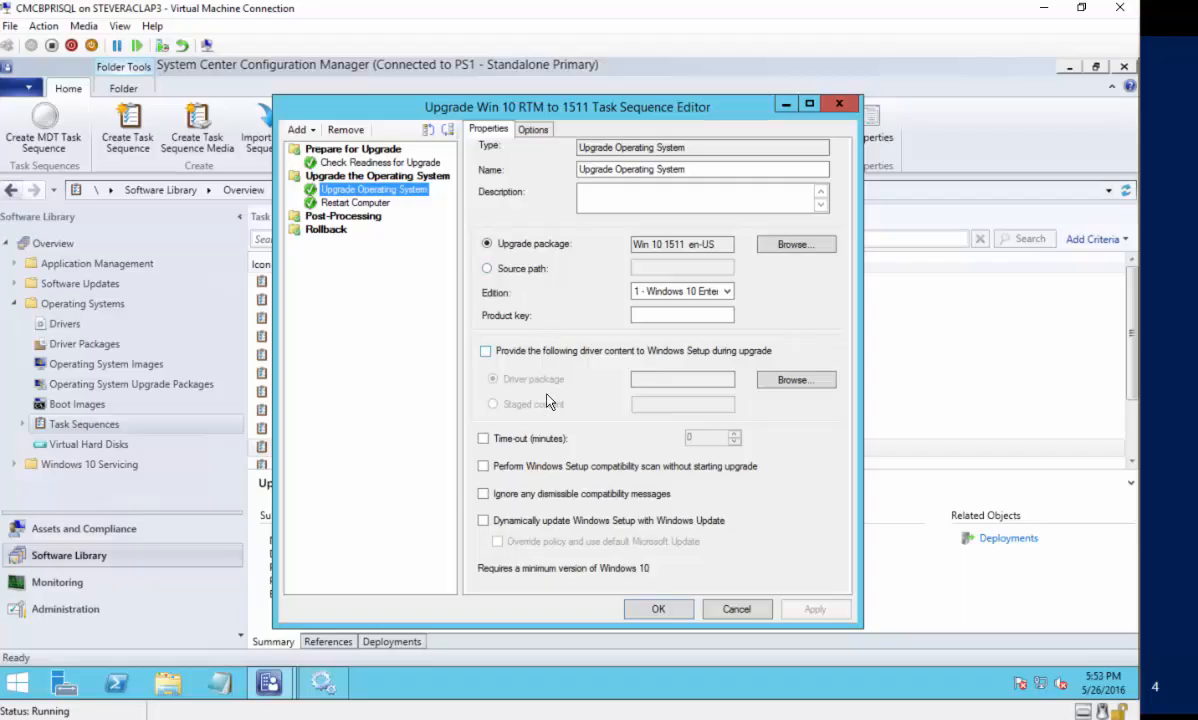
pyautogui.click(376, 218)
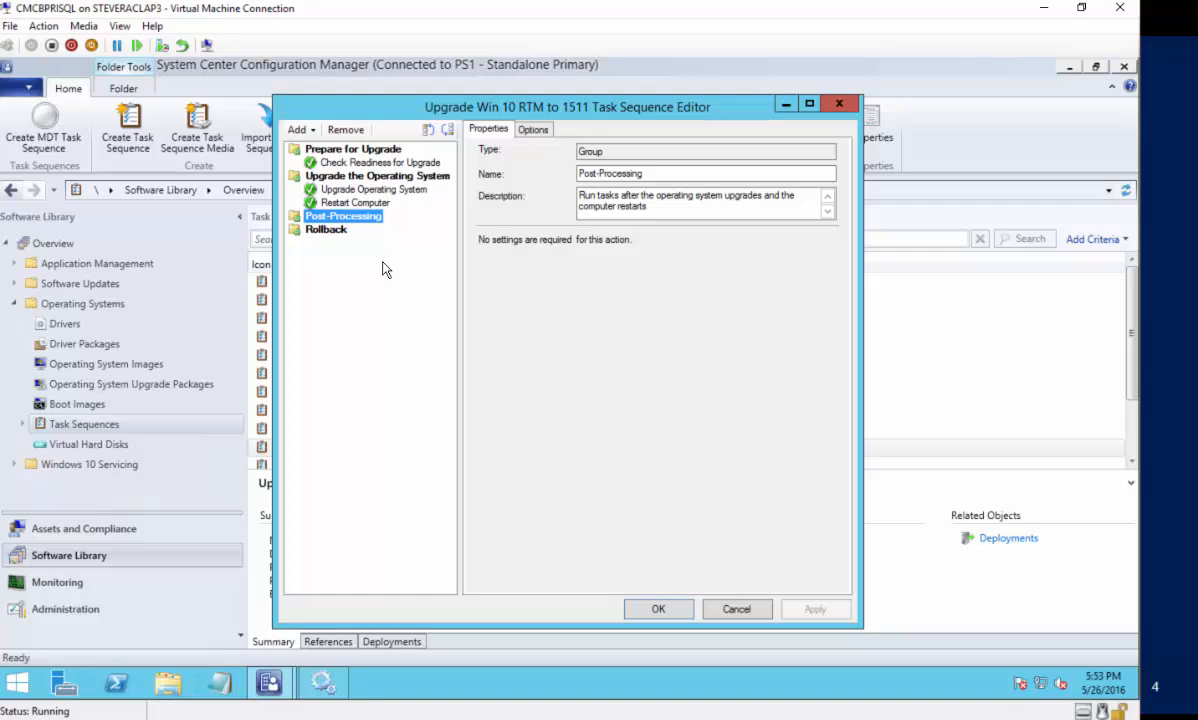
pyautogui.click(736, 609)
# - Examine the advanced properties of the Upgrade Win 10 RTM to 1511 task sequence without changing them, and review its deployments
pyautogui.rightClick(380, 450)
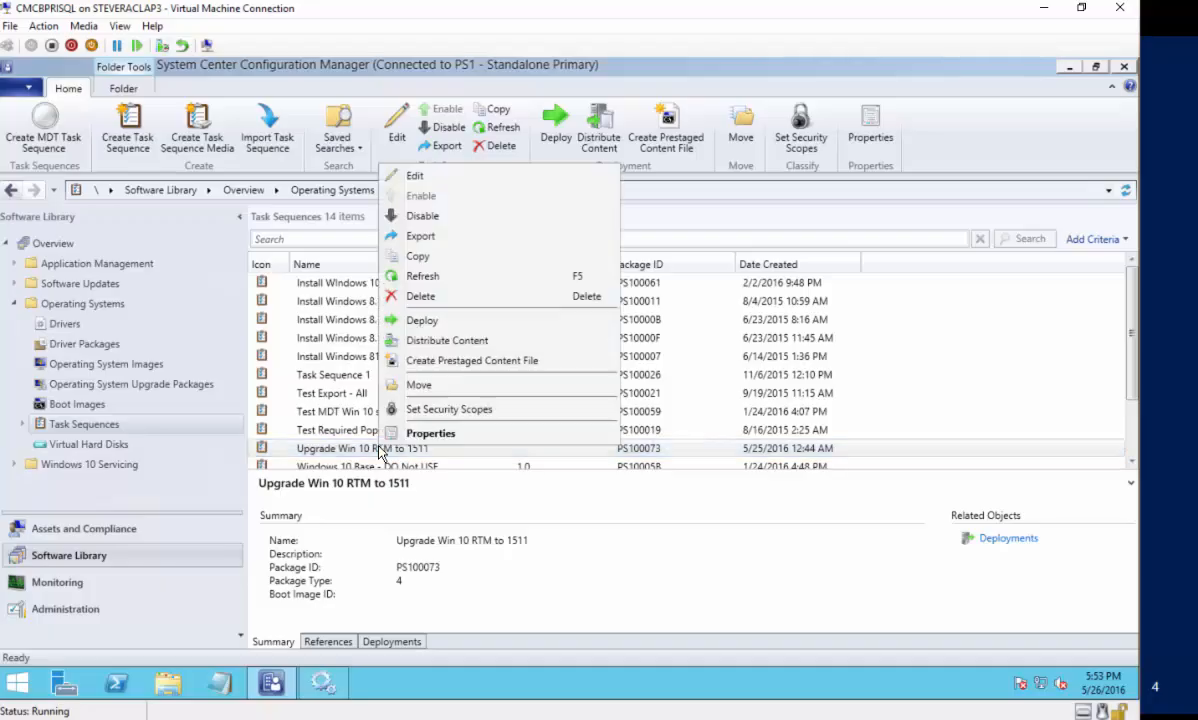
pyautogui.click(430, 433)
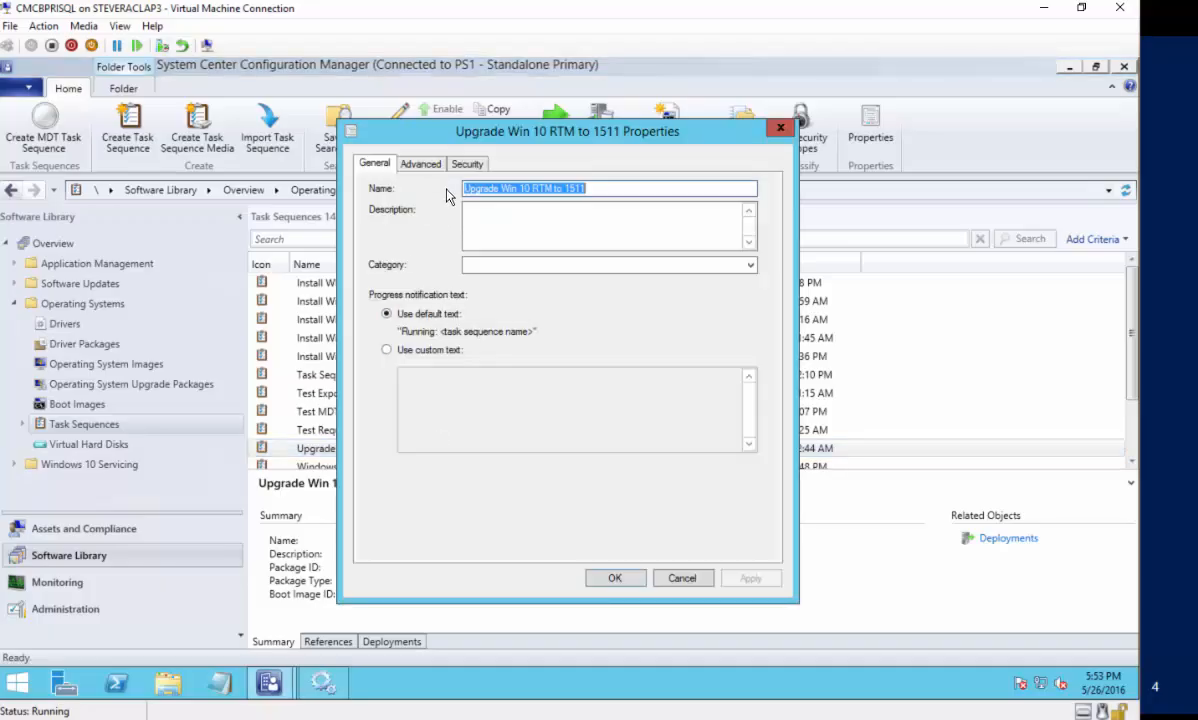
pyautogui.click(416, 163)
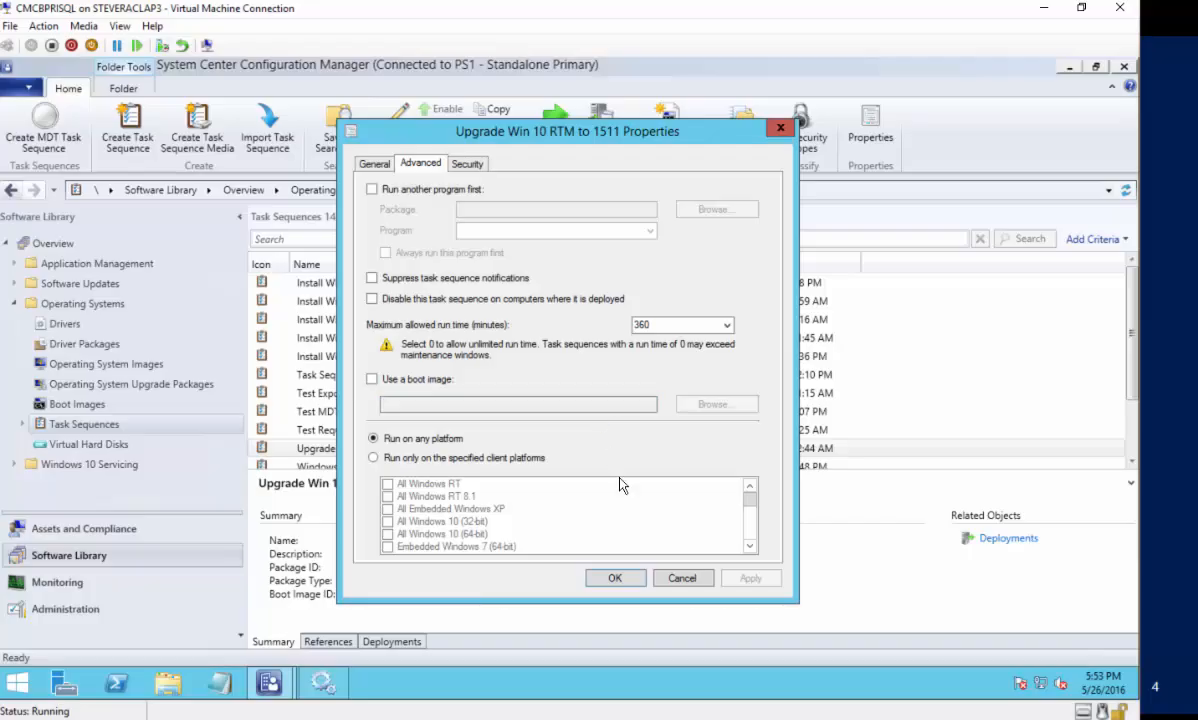
pyautogui.click(680, 578)
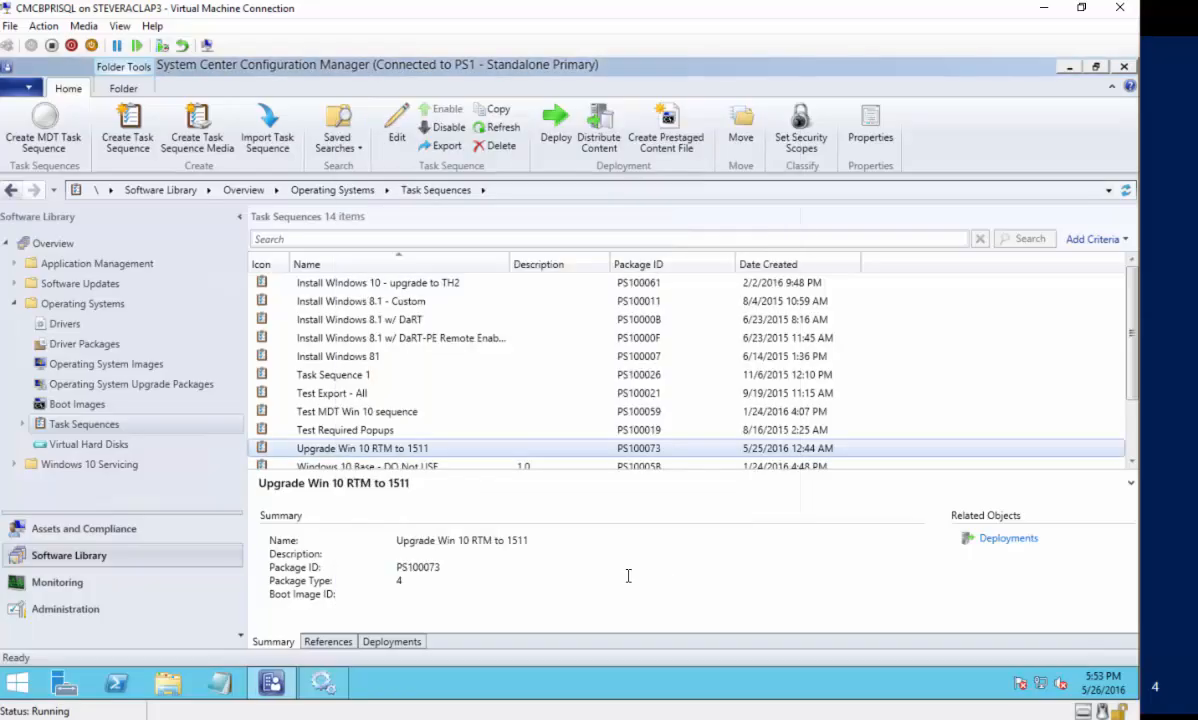
pyautogui.click(390, 642)
pyautogui.click(393, 527)
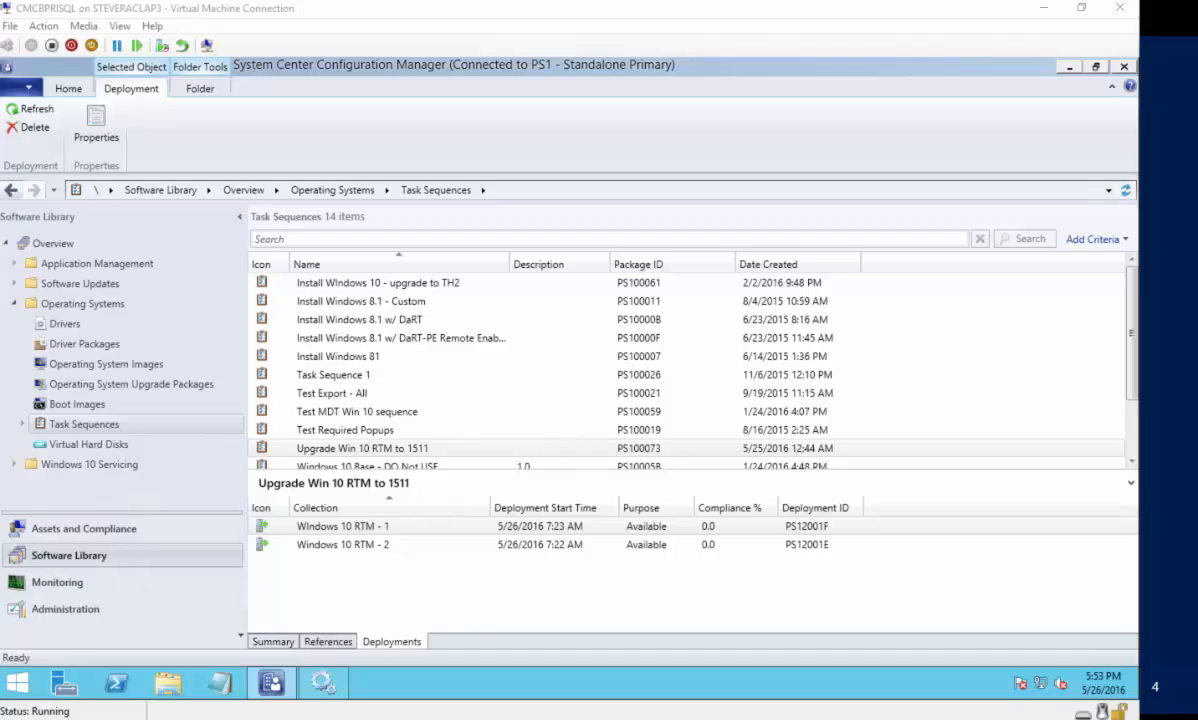
# - Switch to the Win10MDM4-RTM virtual machine and open Software Center from the Microsoft System Center apps
pyautogui.moveTo(1197, 112); pyautogui.dragTo(530, 51)
pyautogui.doubleClick(530, 51)
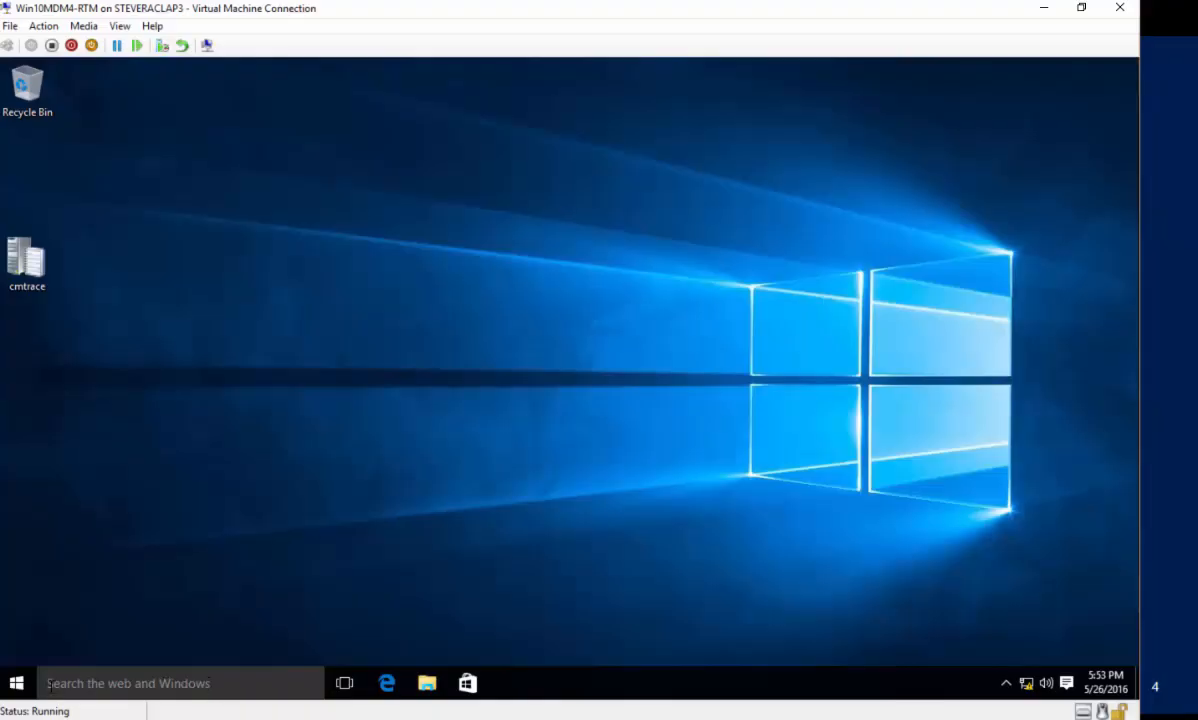
pyautogui.click(17, 683)
pyautogui.click(38, 648)
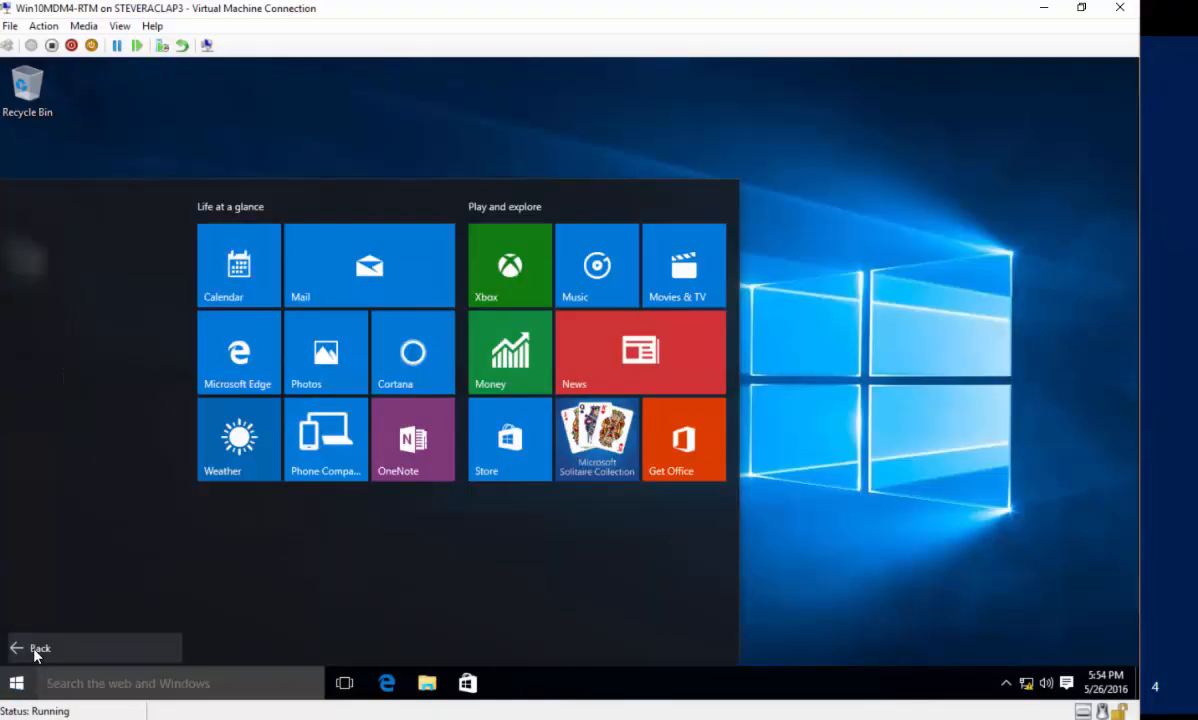
pyautogui.scroll(-5, 69, 530)
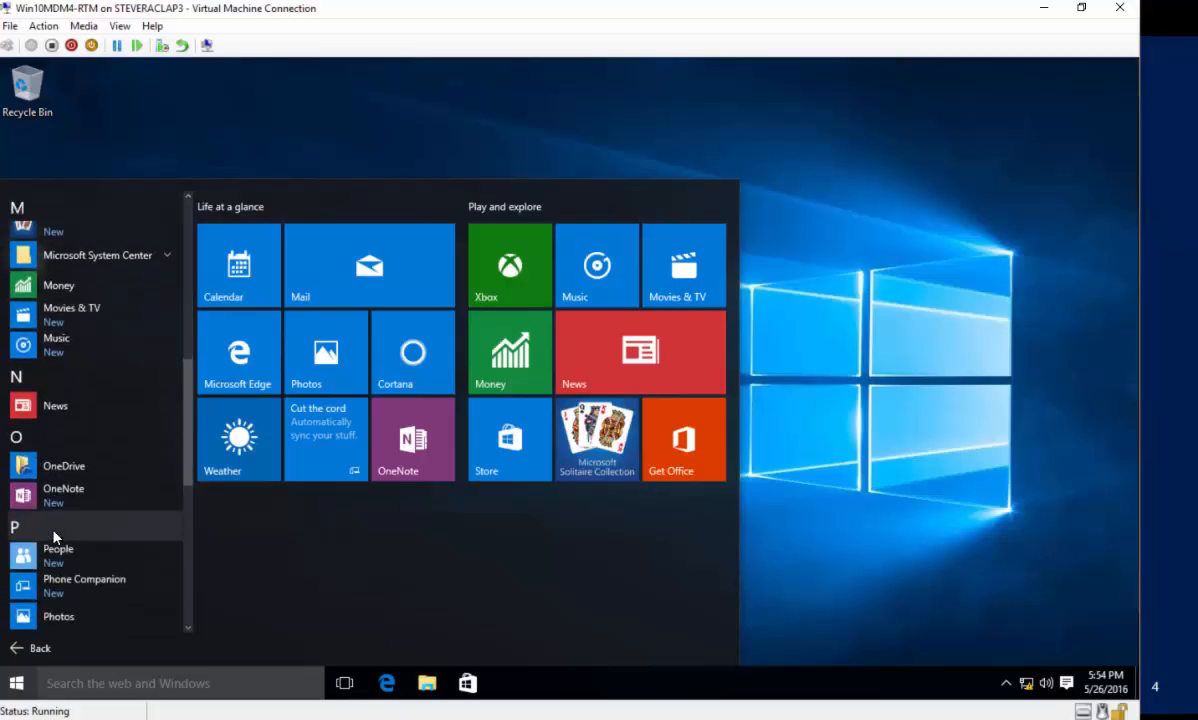
pyautogui.click(75, 254)
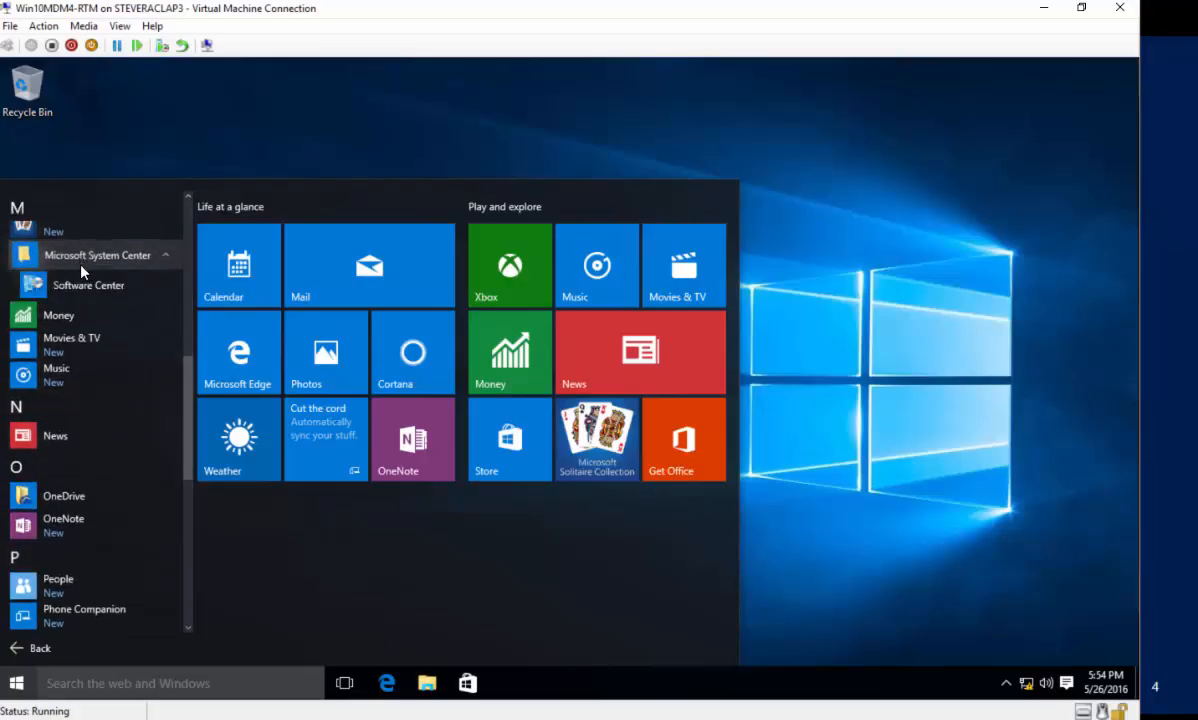
pyautogui.click(80, 282)
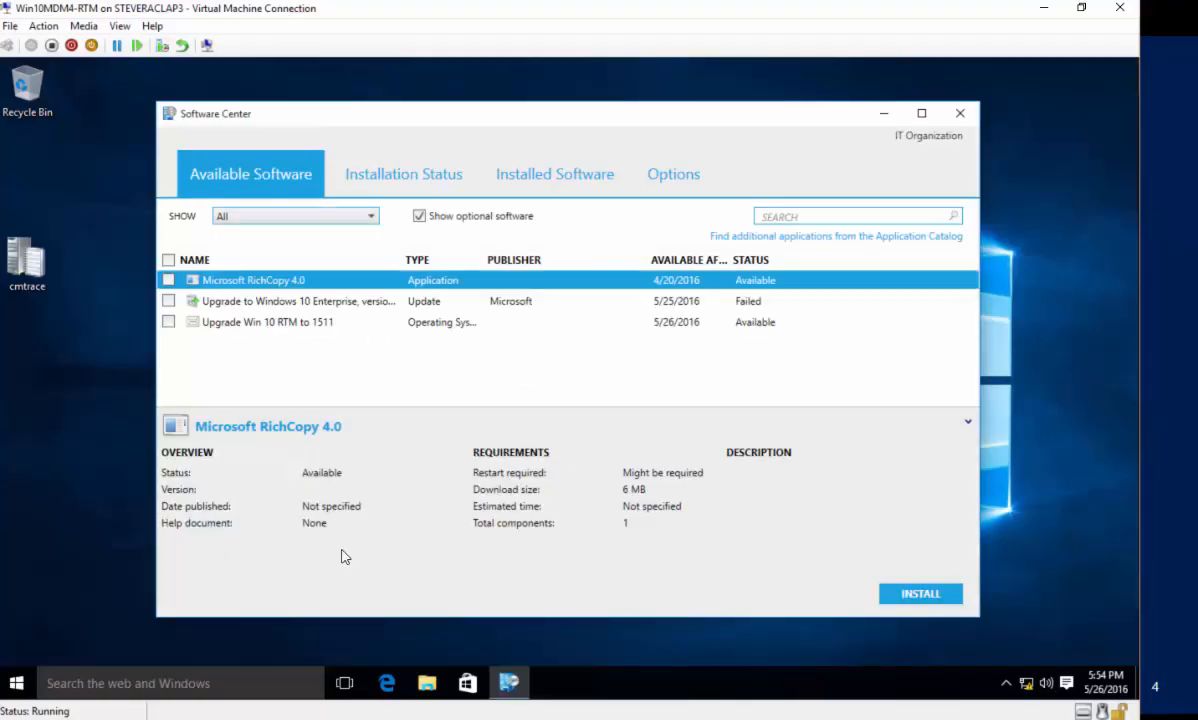
# - Install the available operating system Upgrade Win 10 RTM to 1511 from Software Center and confirm the installation
pyautogui.click(321, 322)
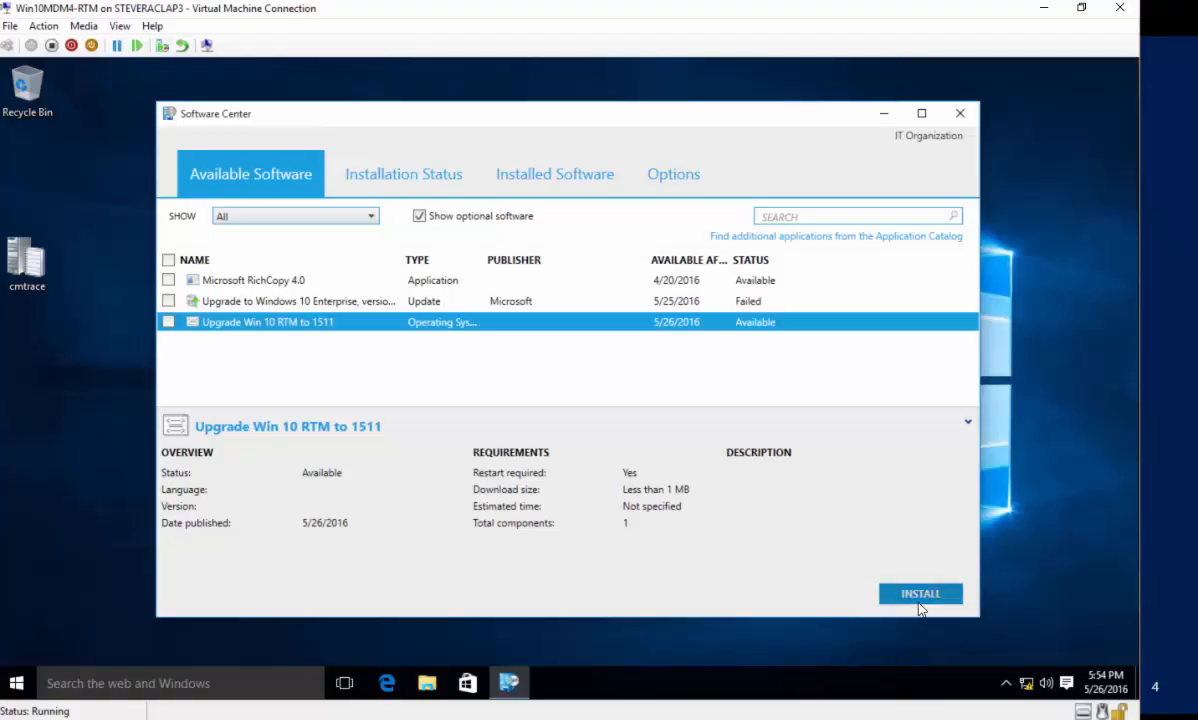
pyautogui.click(919, 600)
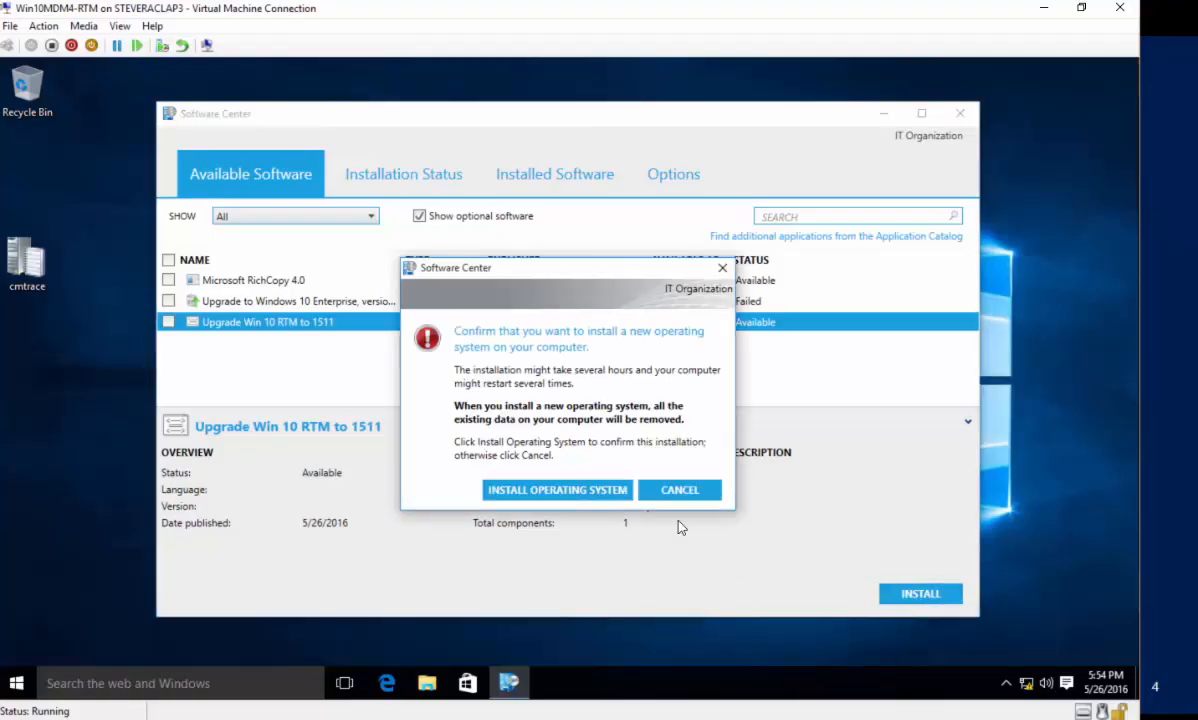
pyautogui.click(525, 490)
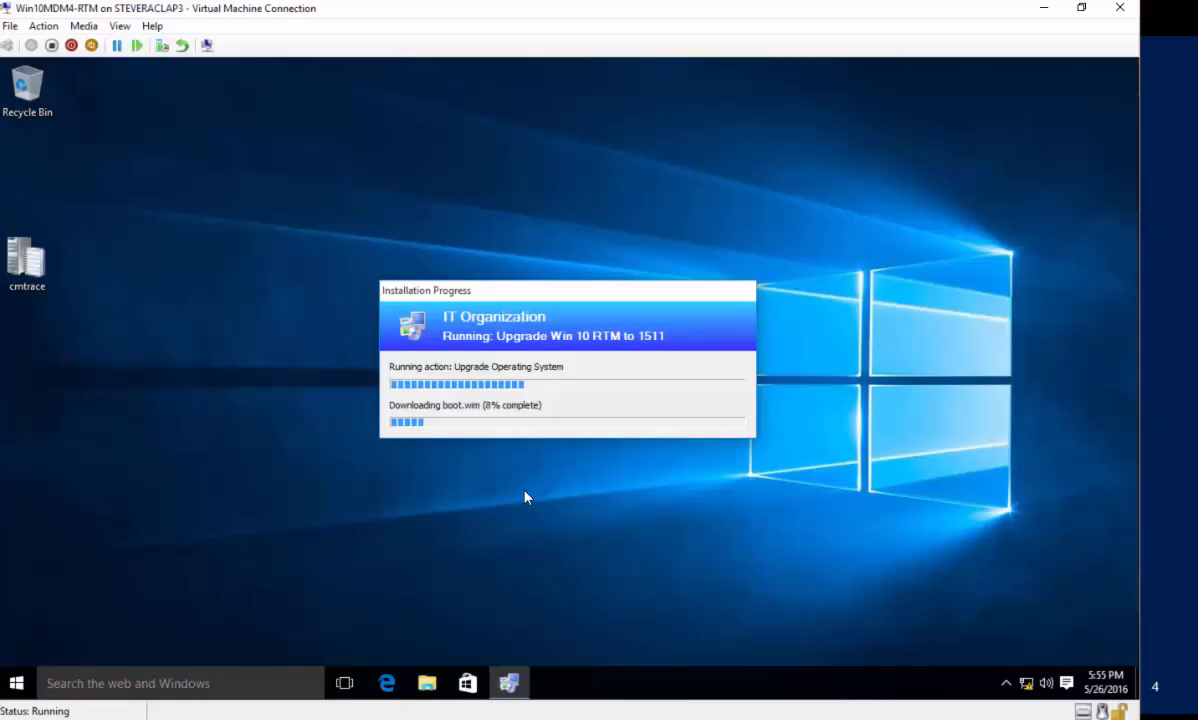
pyautogui.moveTo(428, 14); pyautogui.dragTo(1197, 262)
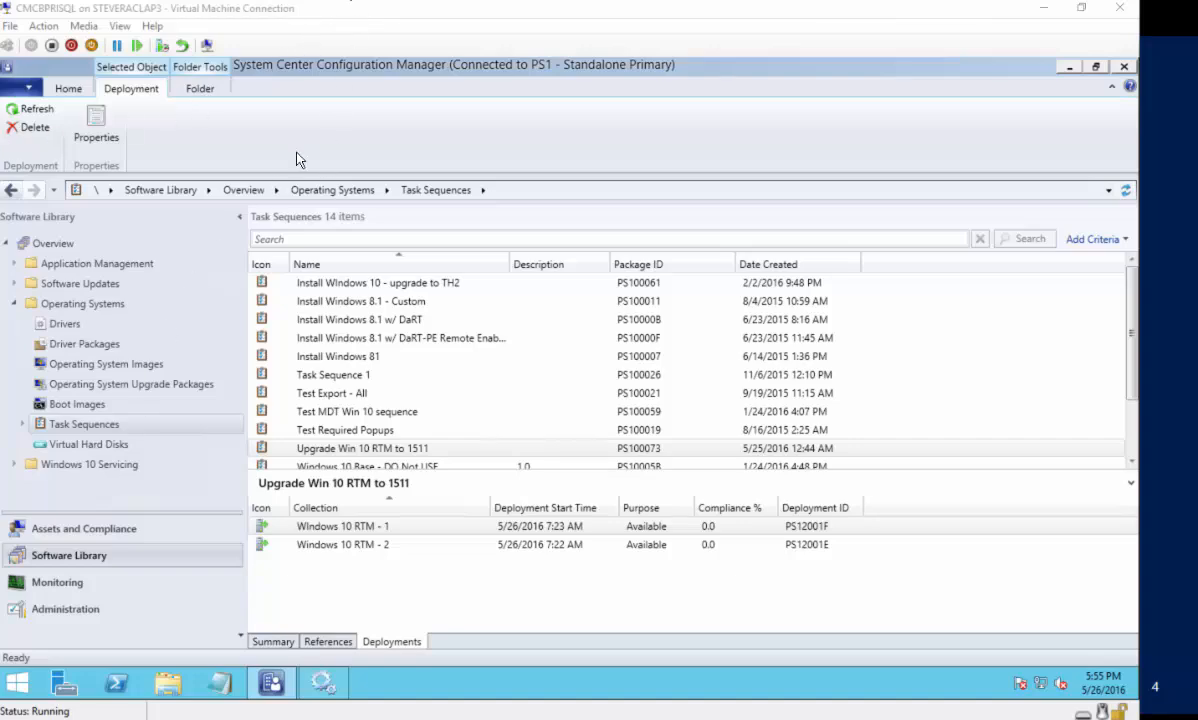
pyautogui.moveTo(348, 19); pyautogui.dragTo(1197, 20)
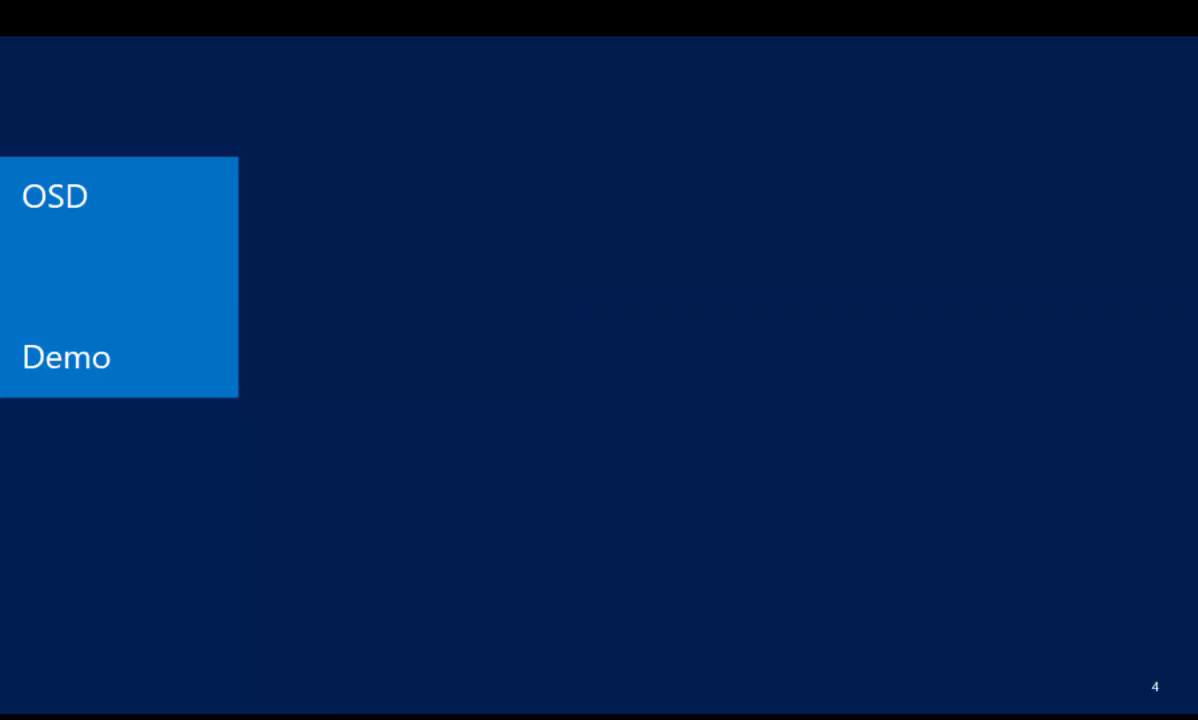
pyautogui.press('Right')
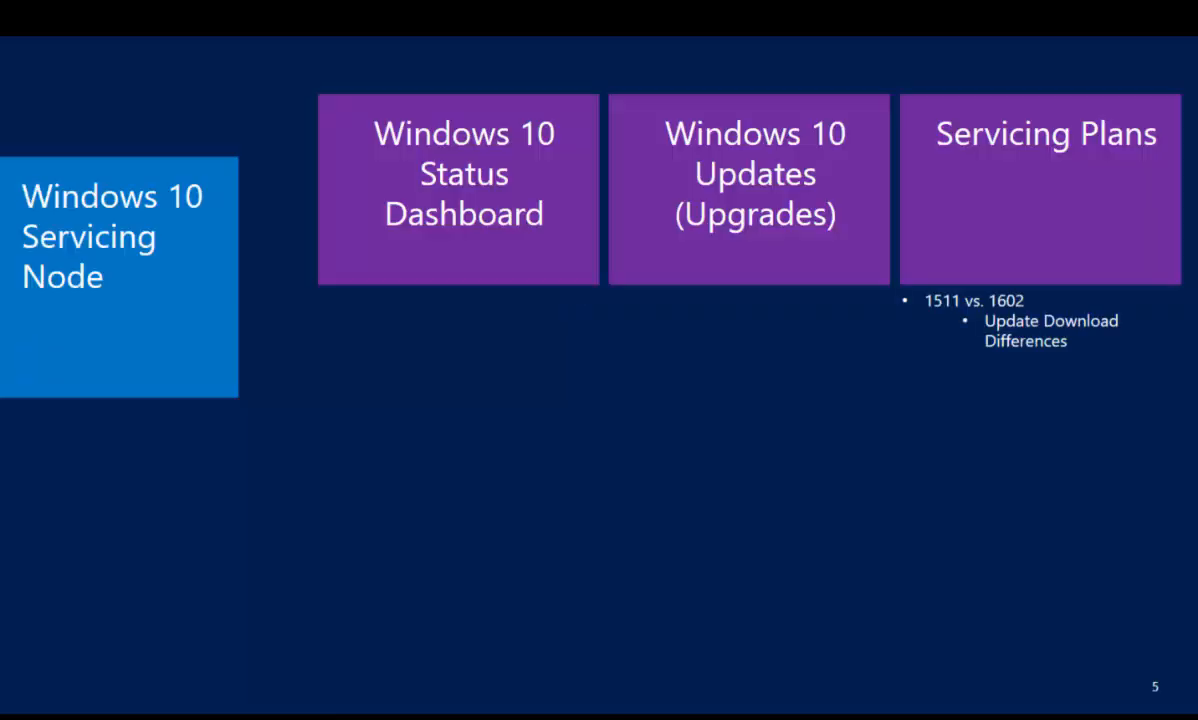
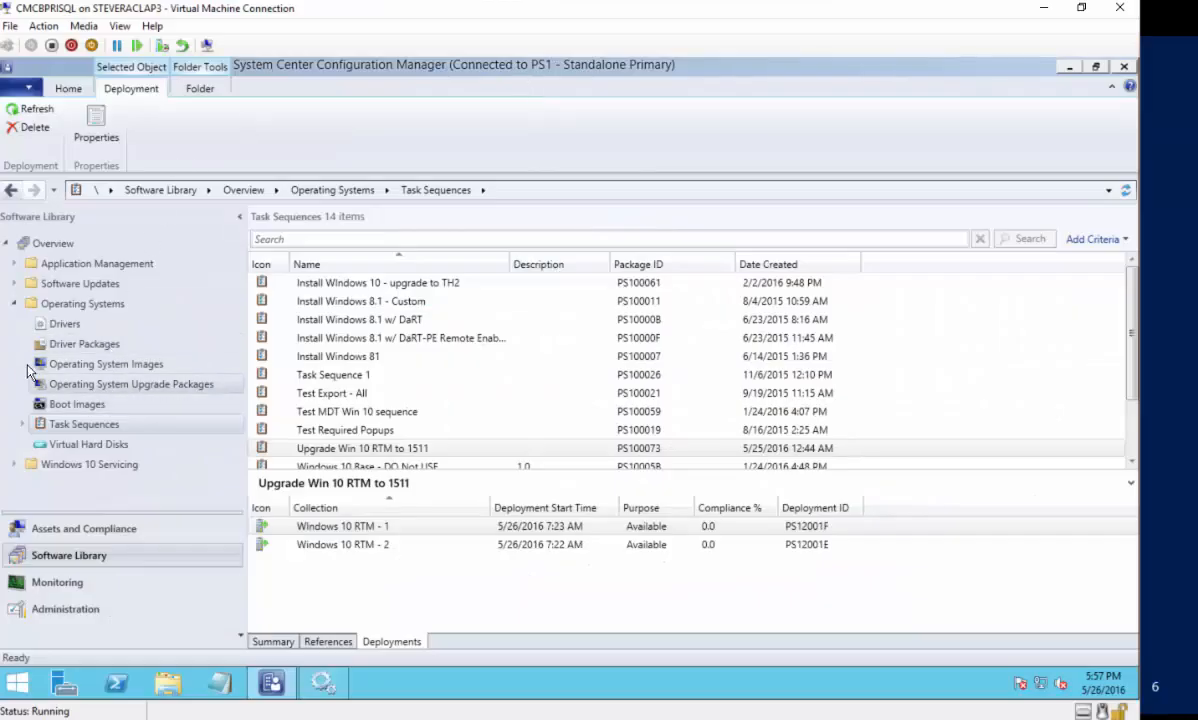
# - Collapse the Operating Systems folder in the Software Library and examine the Windows 10 Servicing dashboard's usage and rings charts
pyautogui.click(14, 303)
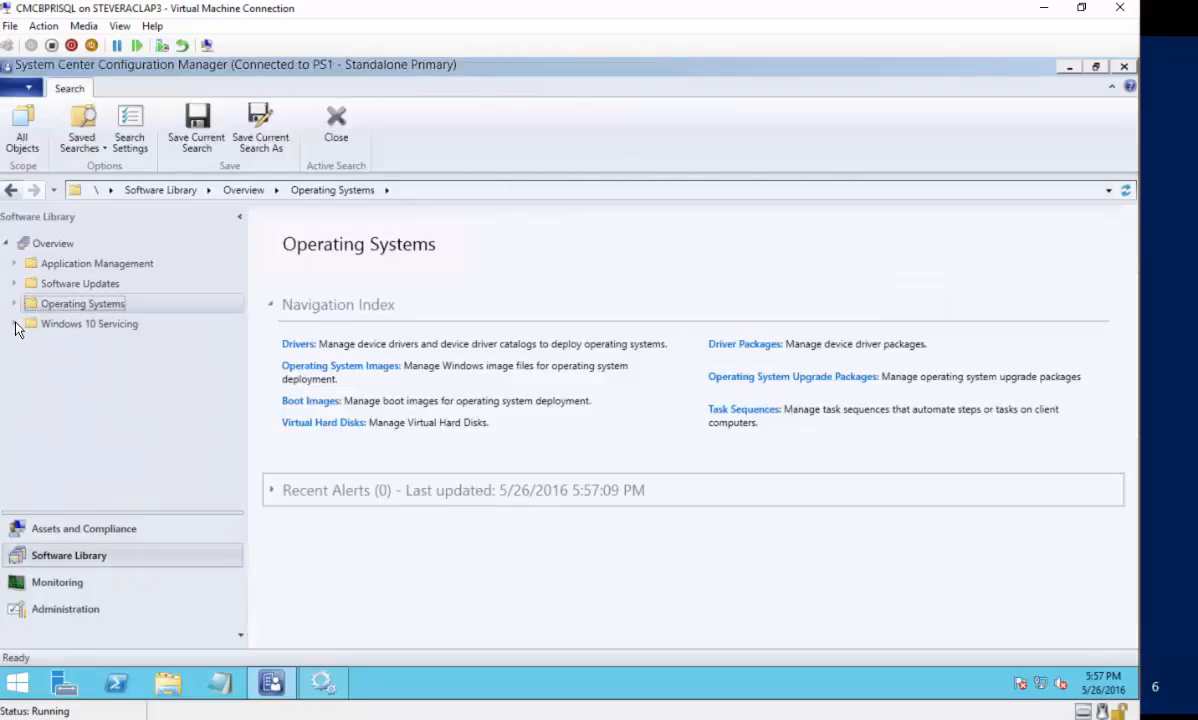
pyautogui.click(60, 324)
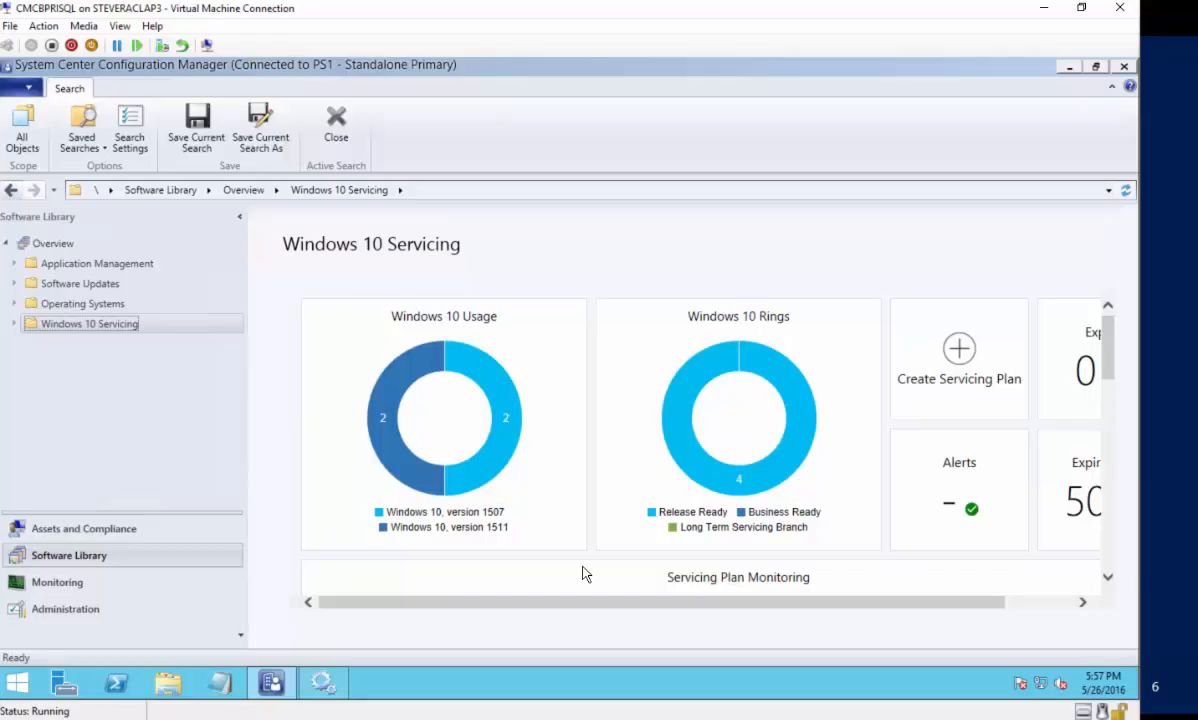
pyautogui.moveTo(503, 458)
# - Bring the Win10MDM4-RTM virtual machine back to full view and check the progress of its Windows 10 upgrade
pyautogui.moveTo(1197, 160); pyautogui.dragTo(711, 77)
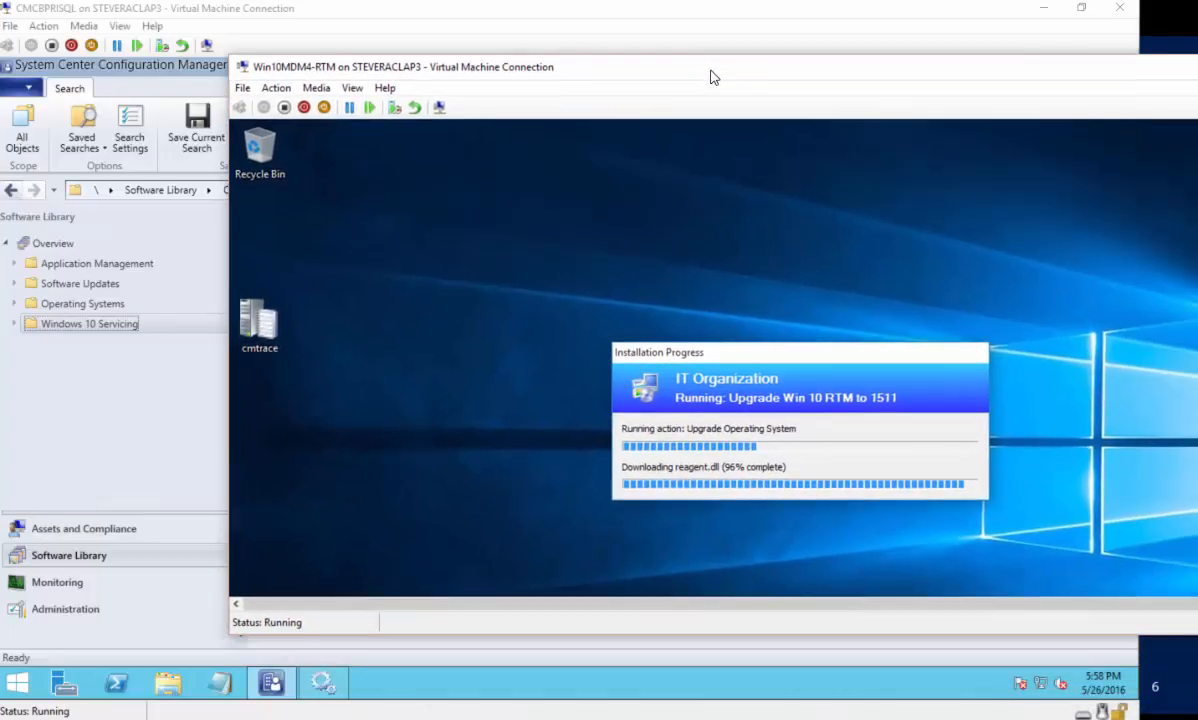
pyautogui.doubleClick(711, 77)
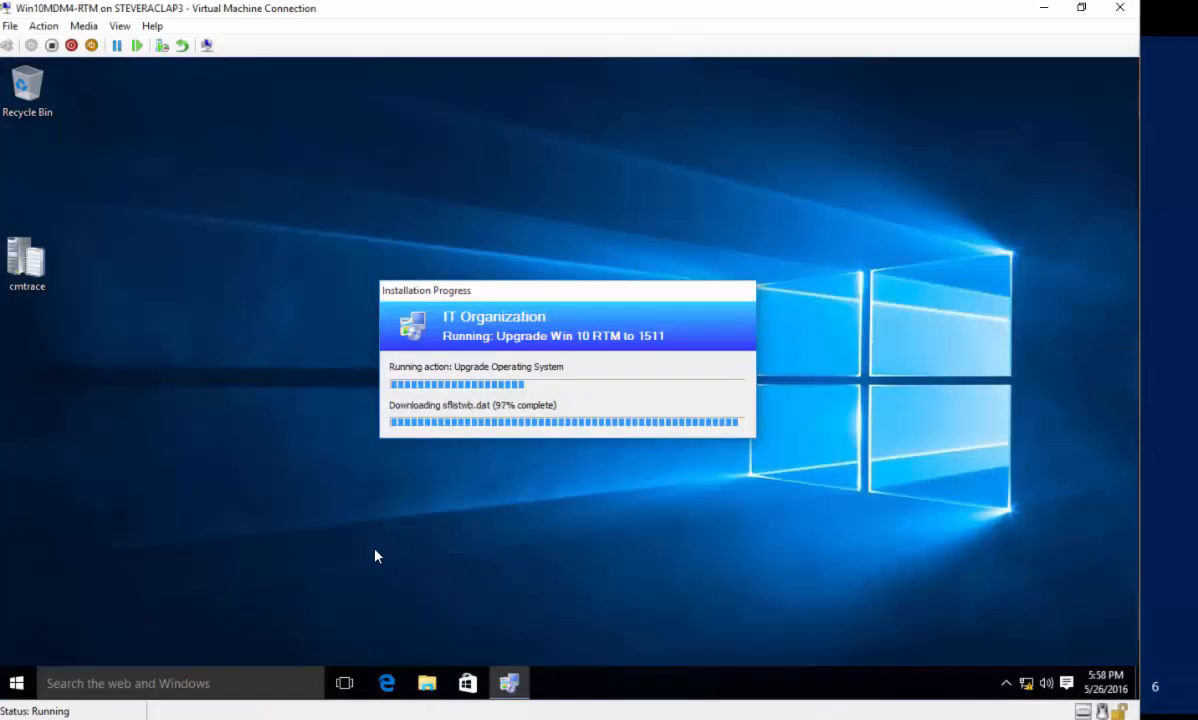
pyautogui.click(82, 687)
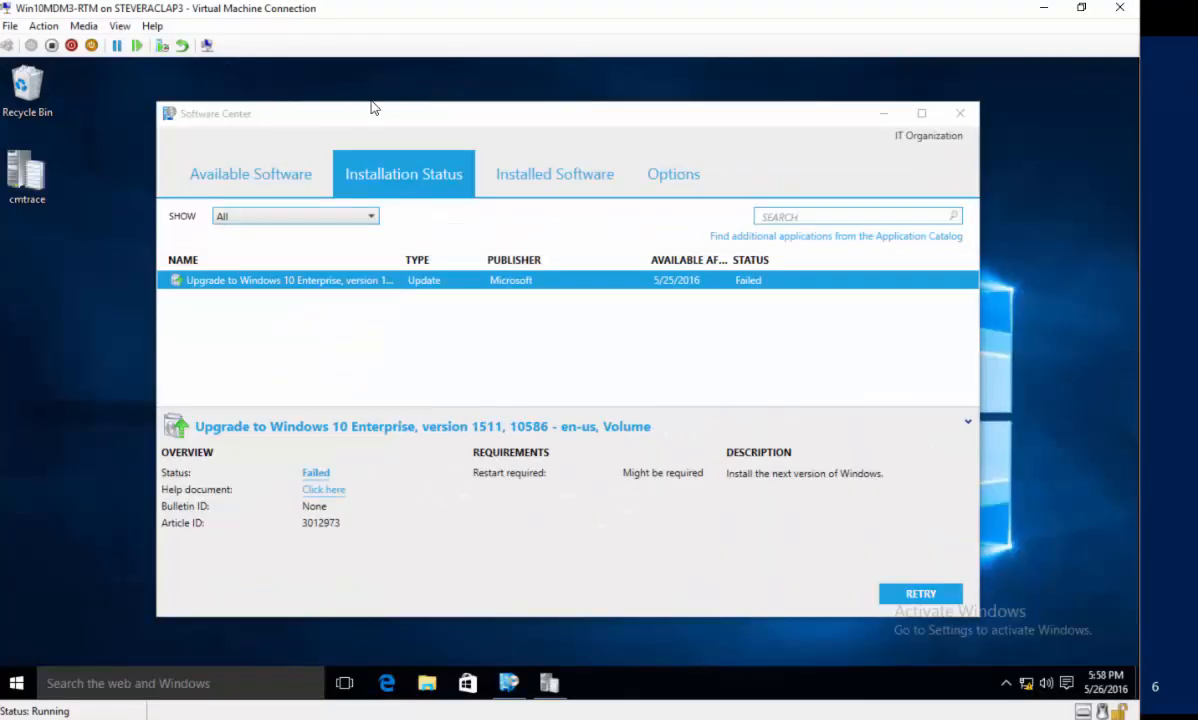
# - On the Win10MDM3-RTM virtual machine, open the Windows Update page of the Windows settings
pyautogui.click(121, 684)
pyautogui.write('settings')
pyautogui.press('Return')
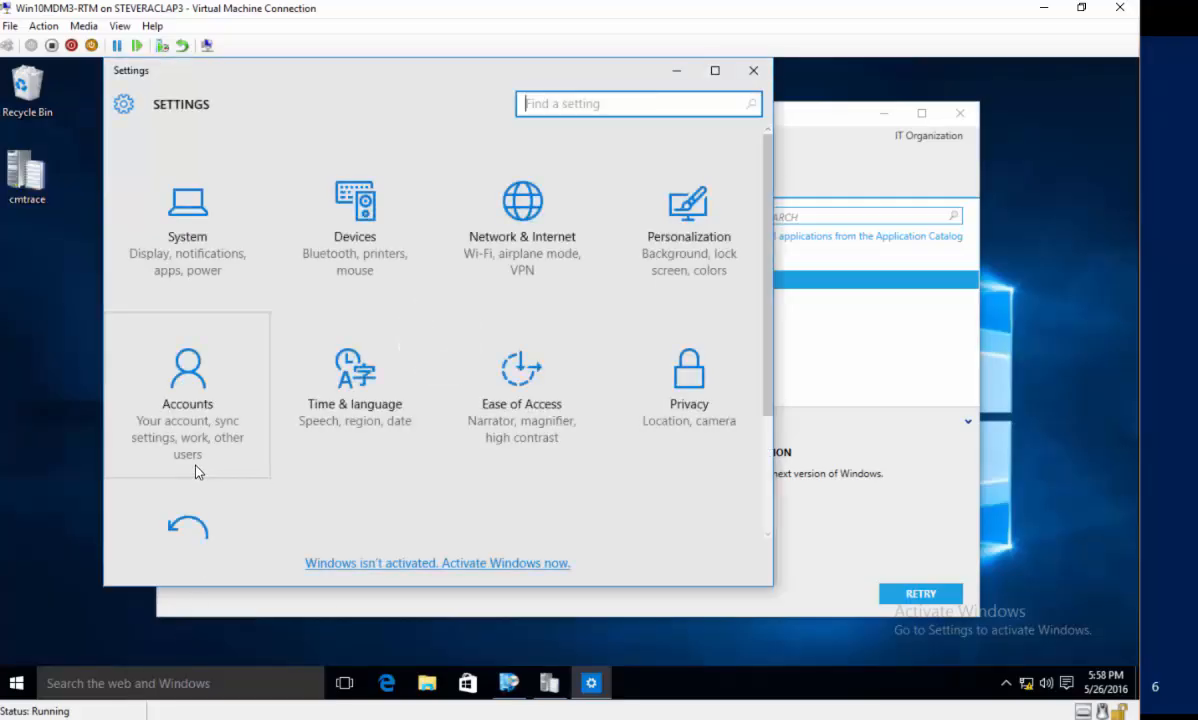
pyautogui.scroll(-2, 211, 344)
pyautogui.click(182, 356)
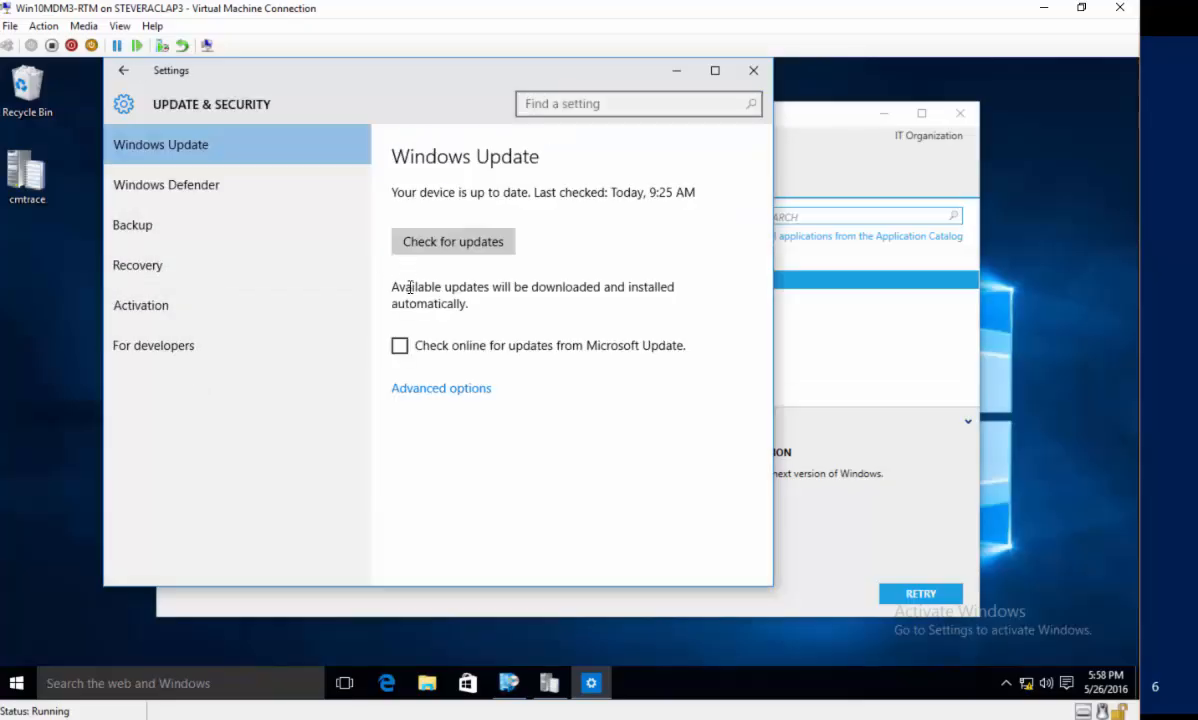
# - Check the advanced Windows Update options on the Win10MDM3-RTM virtual machine and close the settings
pyautogui.click(431, 392)
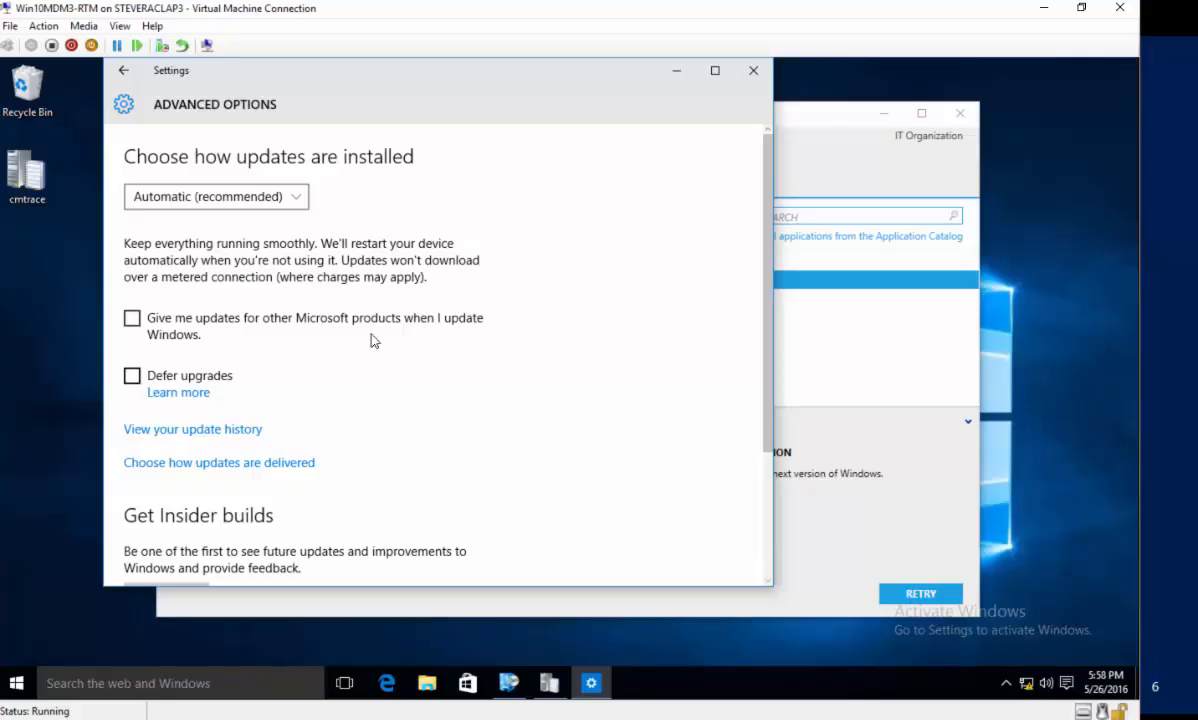
pyautogui.click(766, 72)
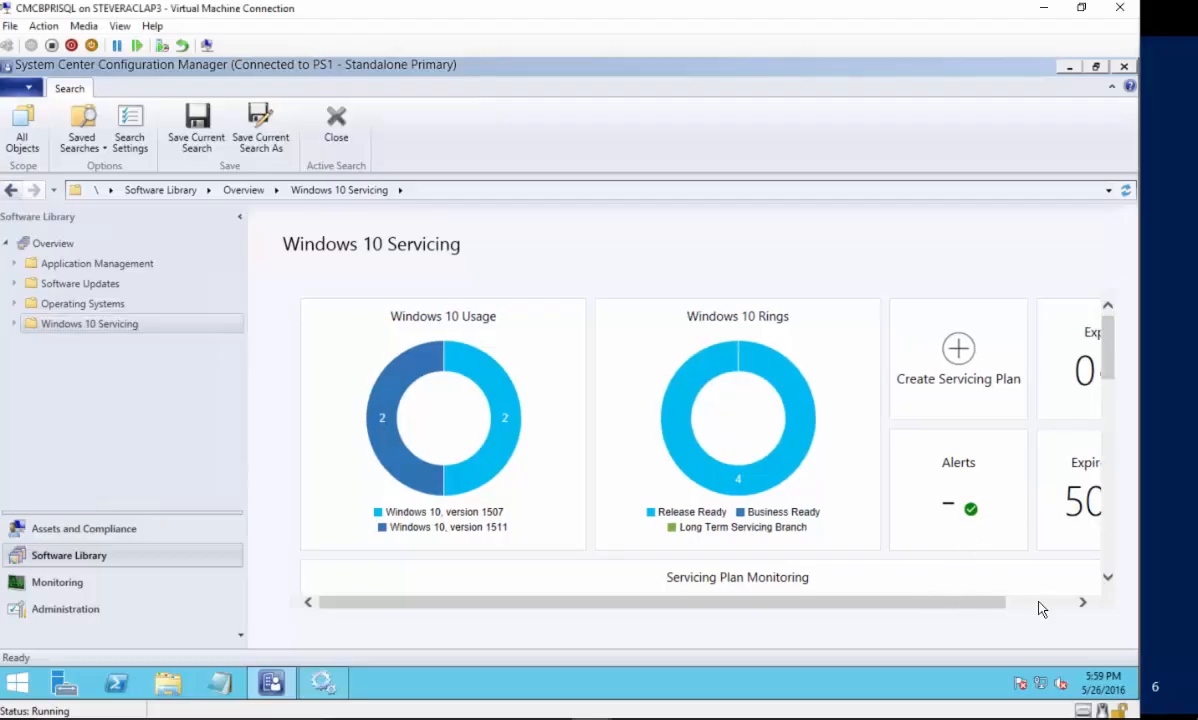
# - On the CMCBPRISQL virtual machine, examine the Windows 10 Servicing dashboard's expiration tiles, servicing plan monitoring and version support timeline
pyautogui.moveTo(922, 602); pyautogui.dragTo(999, 600)
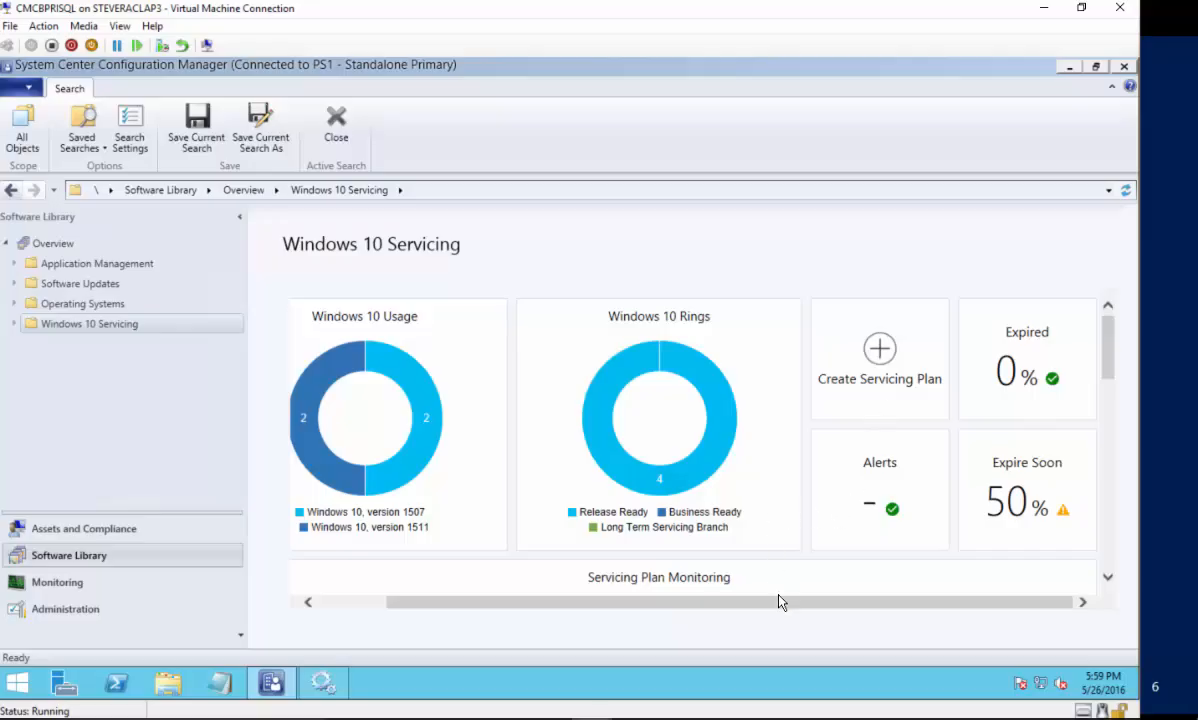
pyautogui.moveTo(781, 603); pyautogui.dragTo(714, 603)
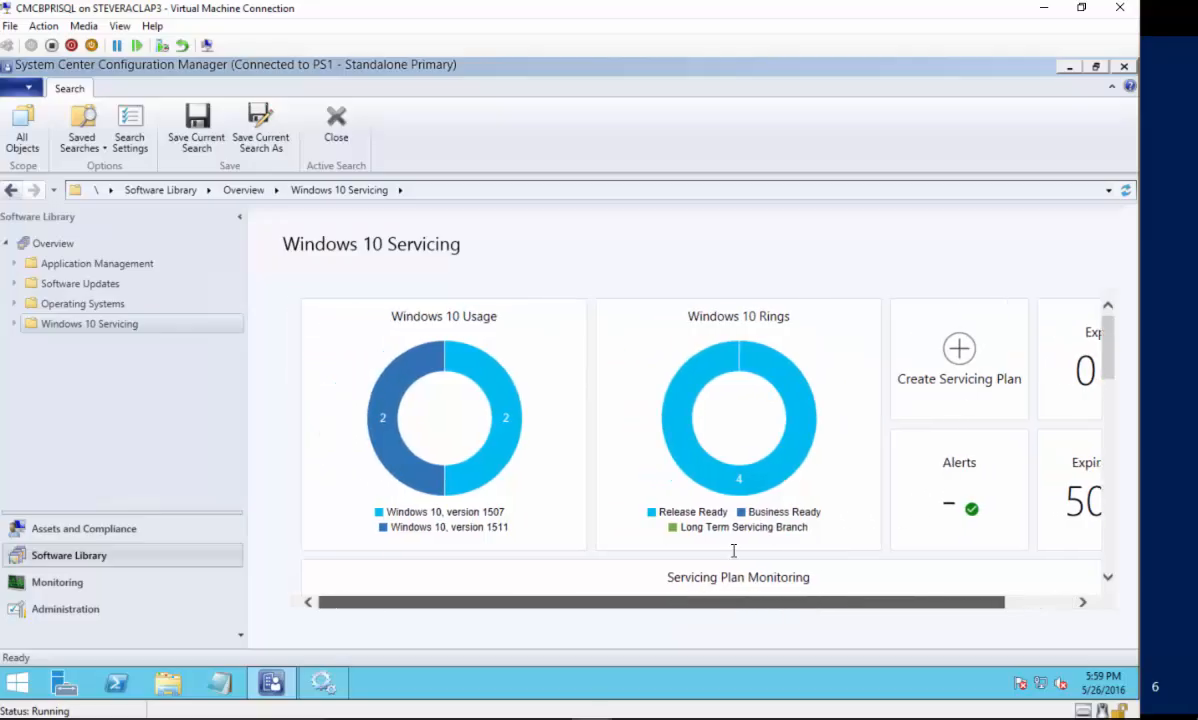
pyautogui.scroll(-2, 724, 534)
pyautogui.scroll(-1, 716, 540)
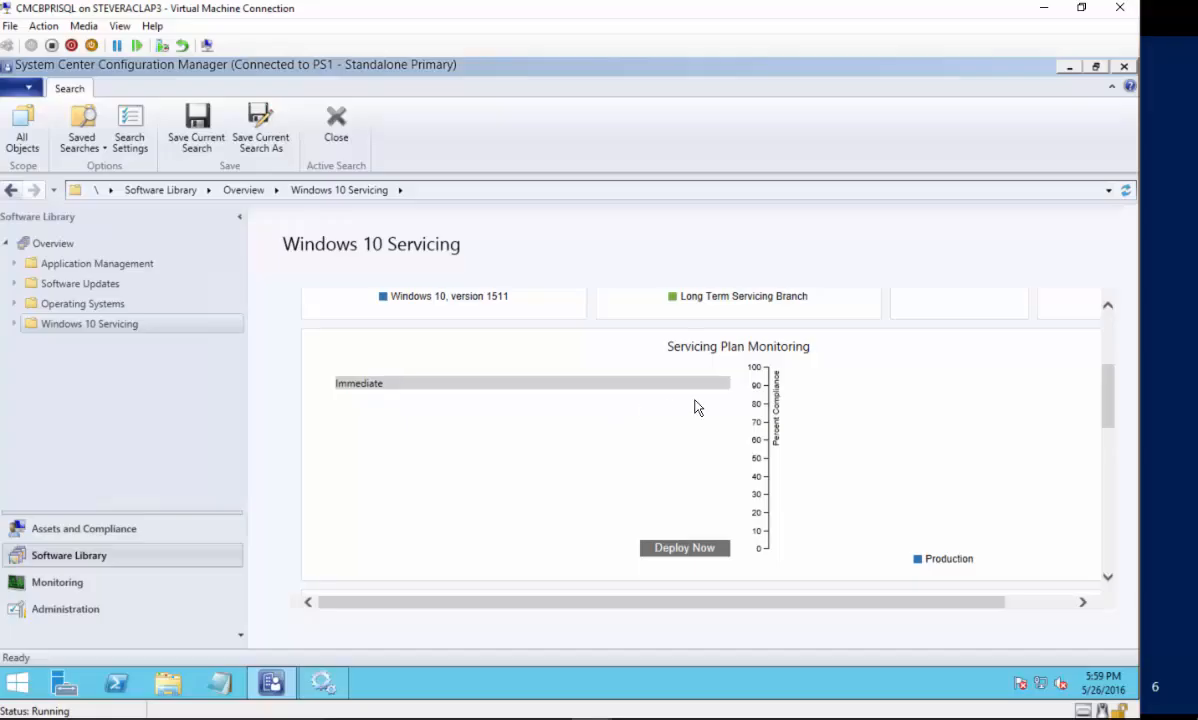
pyautogui.scroll(-1, 641, 442)
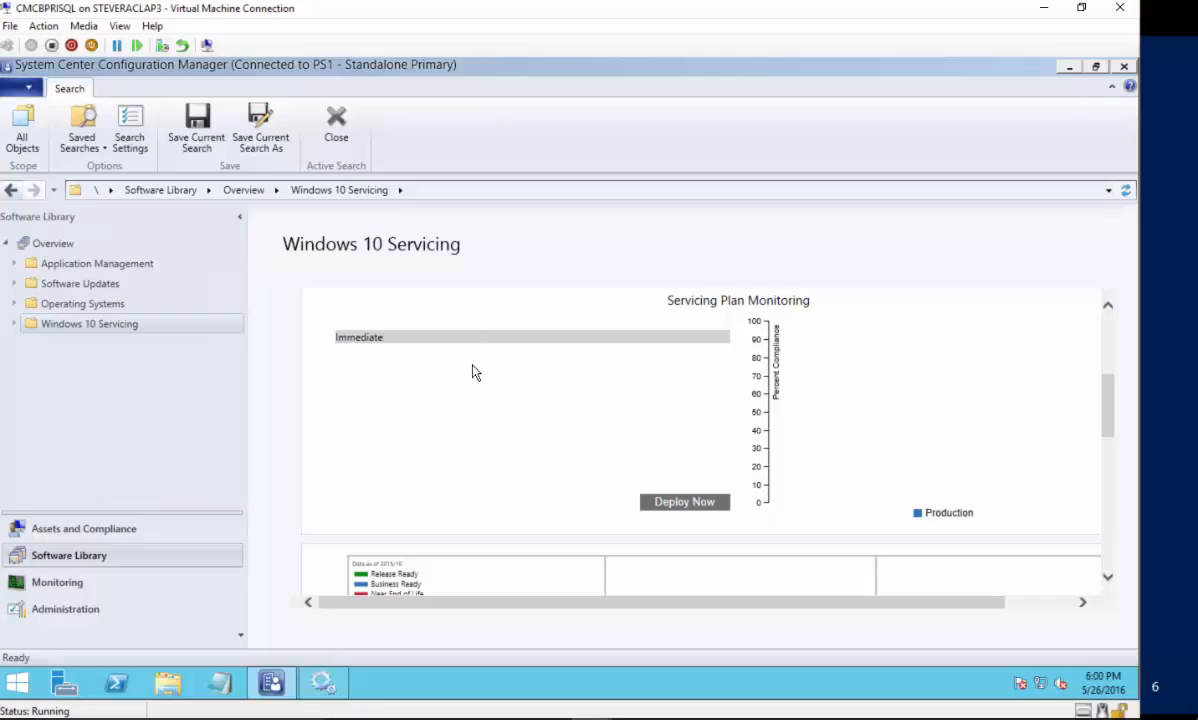
pyautogui.scroll(-2, 476, 365)
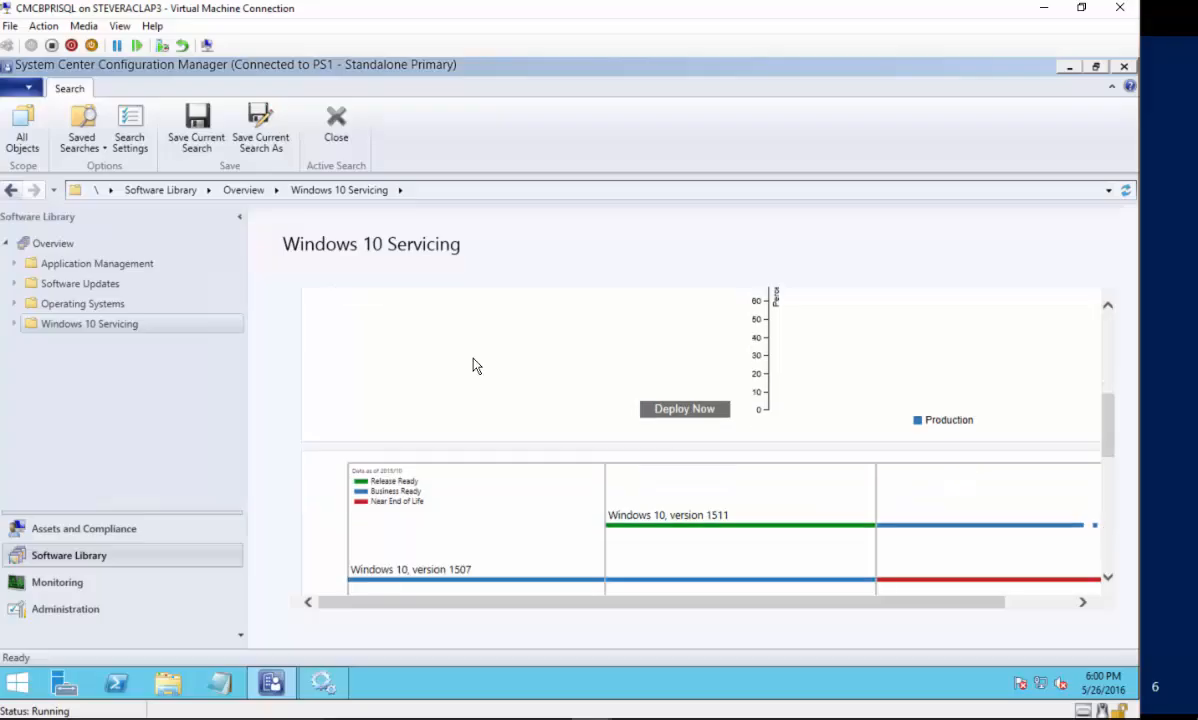
pyautogui.scroll(-2, 476, 365)
pyautogui.scroll(-1, 476, 365)
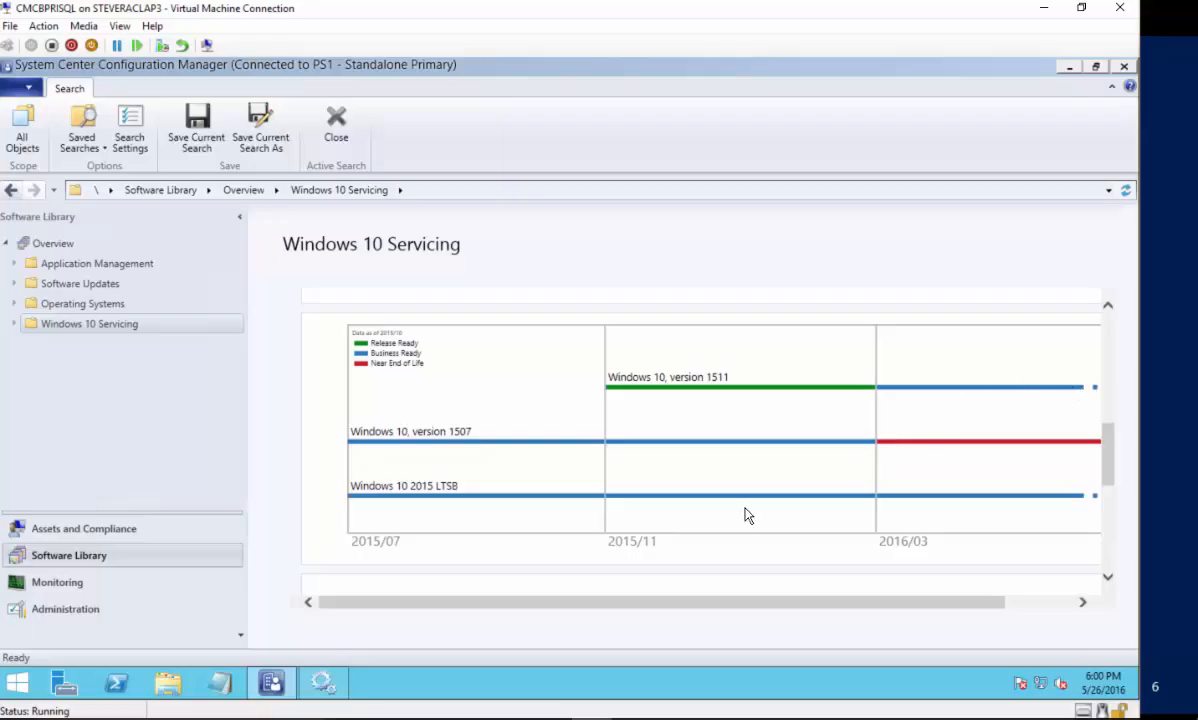
pyautogui.scroll(-2, 702, 495)
pyautogui.scroll(-2, 690, 498)
pyautogui.scroll(4, 677, 500)
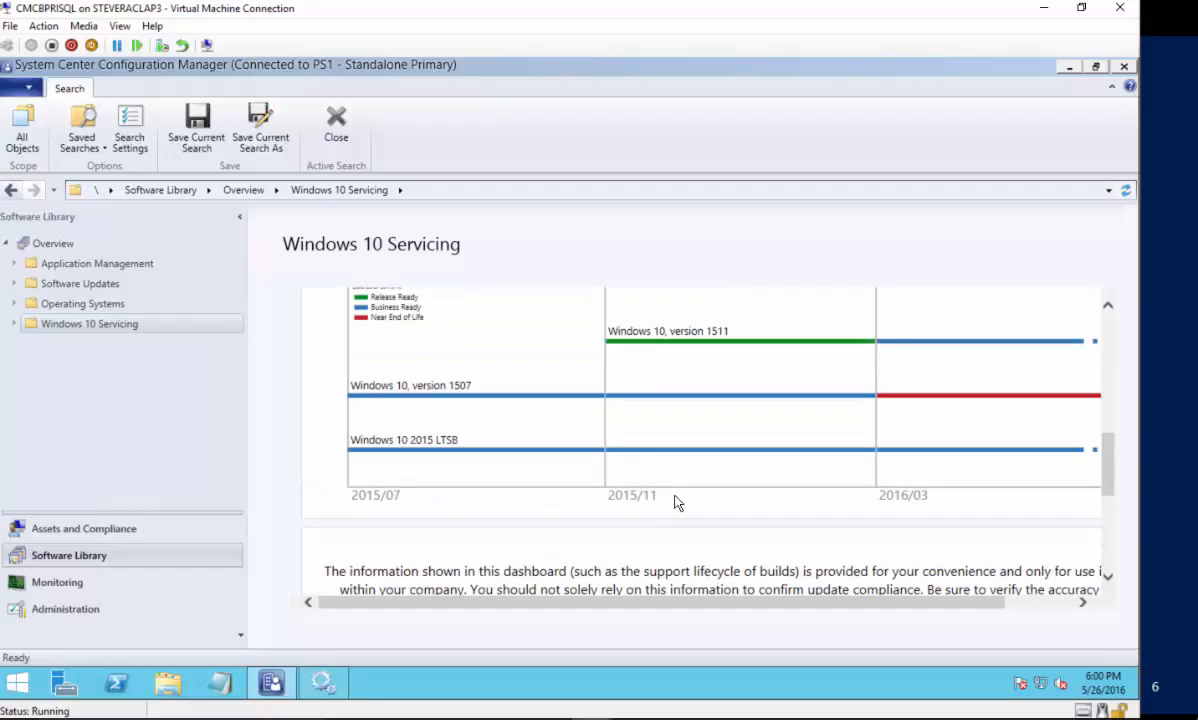
pyautogui.scroll(8, 676, 502)
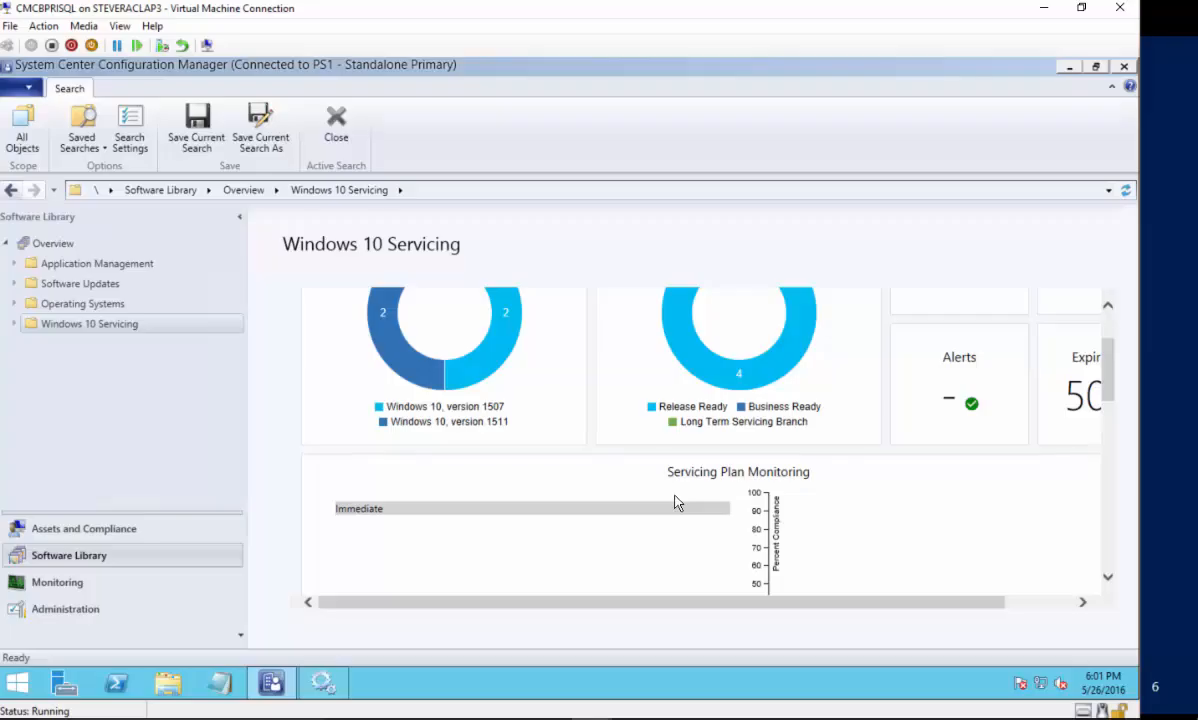
# - Expand Windows 10 Servicing in the Software Library and browse the upgrades listed under All Windows 10 Updates
pyautogui.click(15, 323)
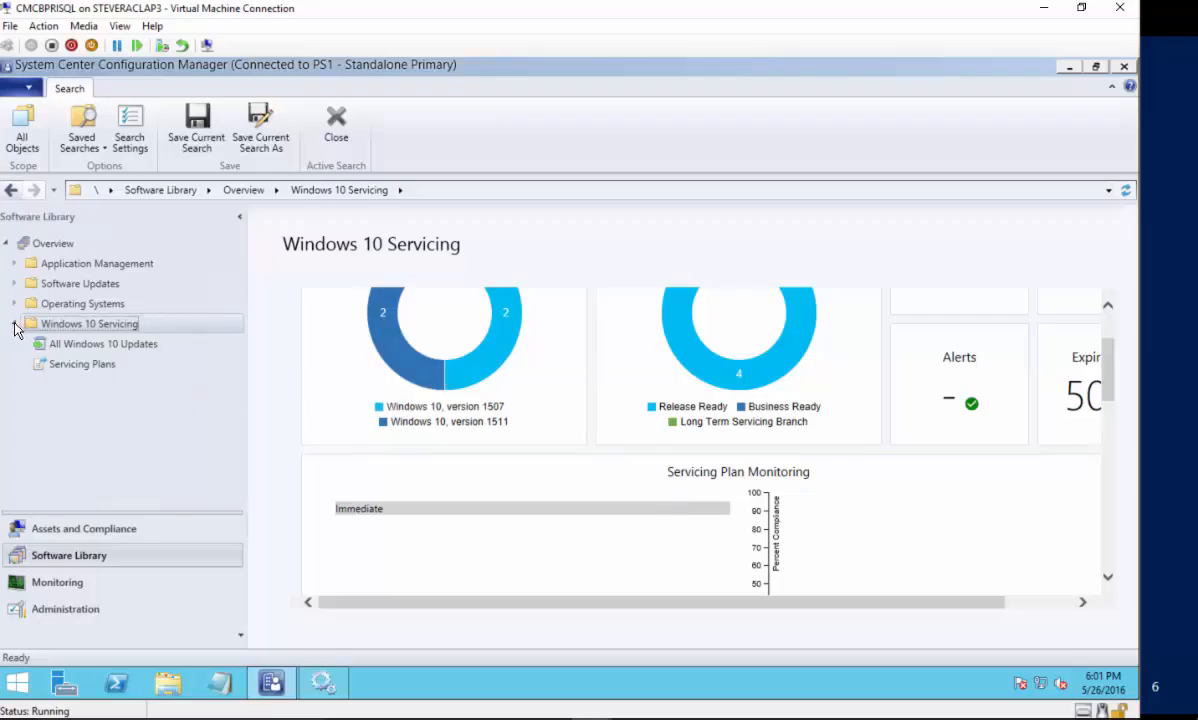
pyautogui.click(152, 346)
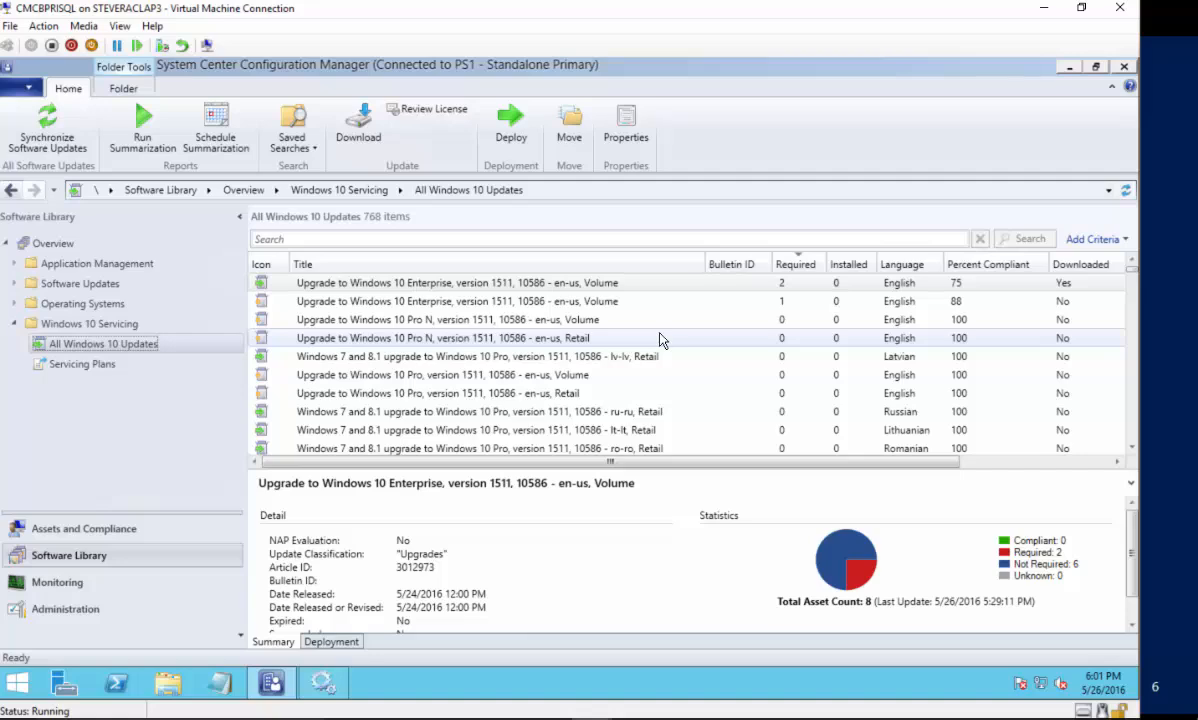
pyautogui.click(601, 288)
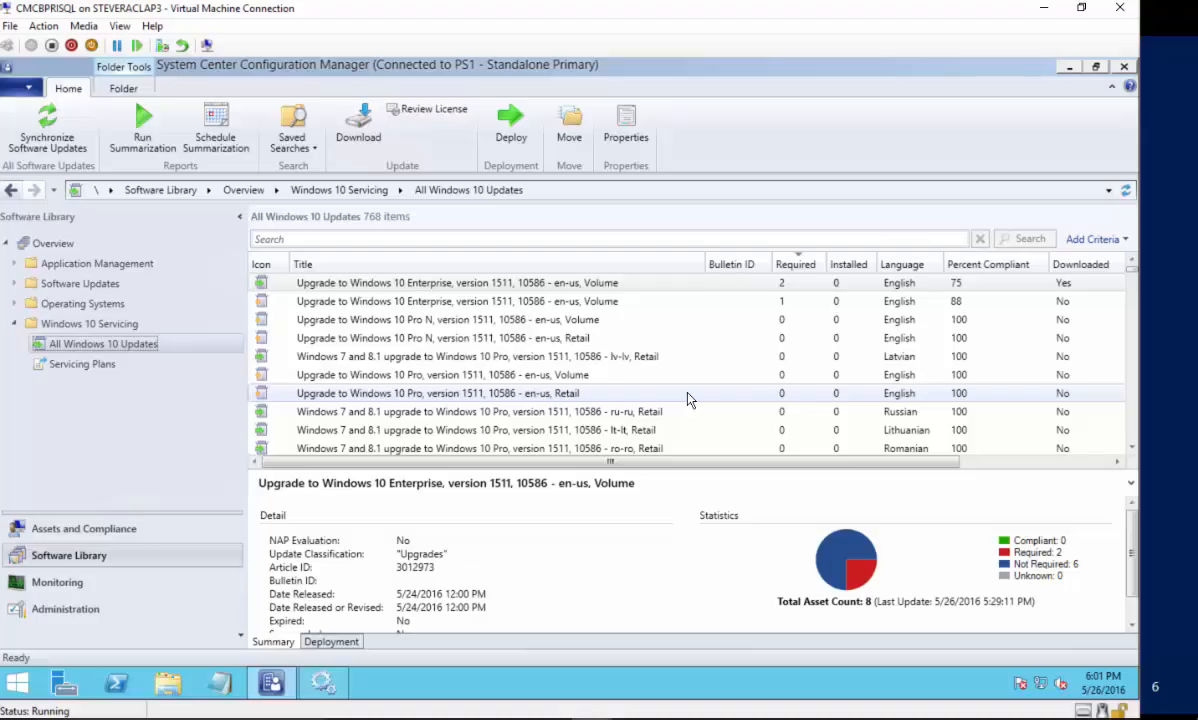
pyautogui.scroll(-6, 686, 400)
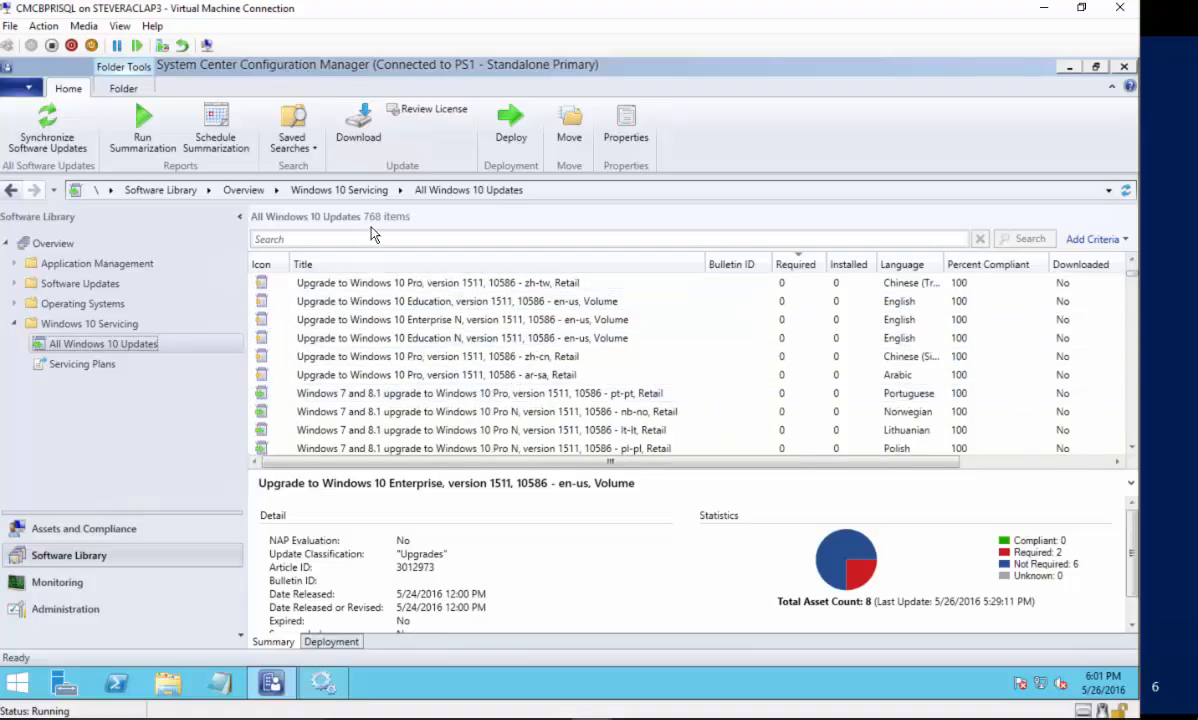
pyautogui.scroll(-10, 506, 398)
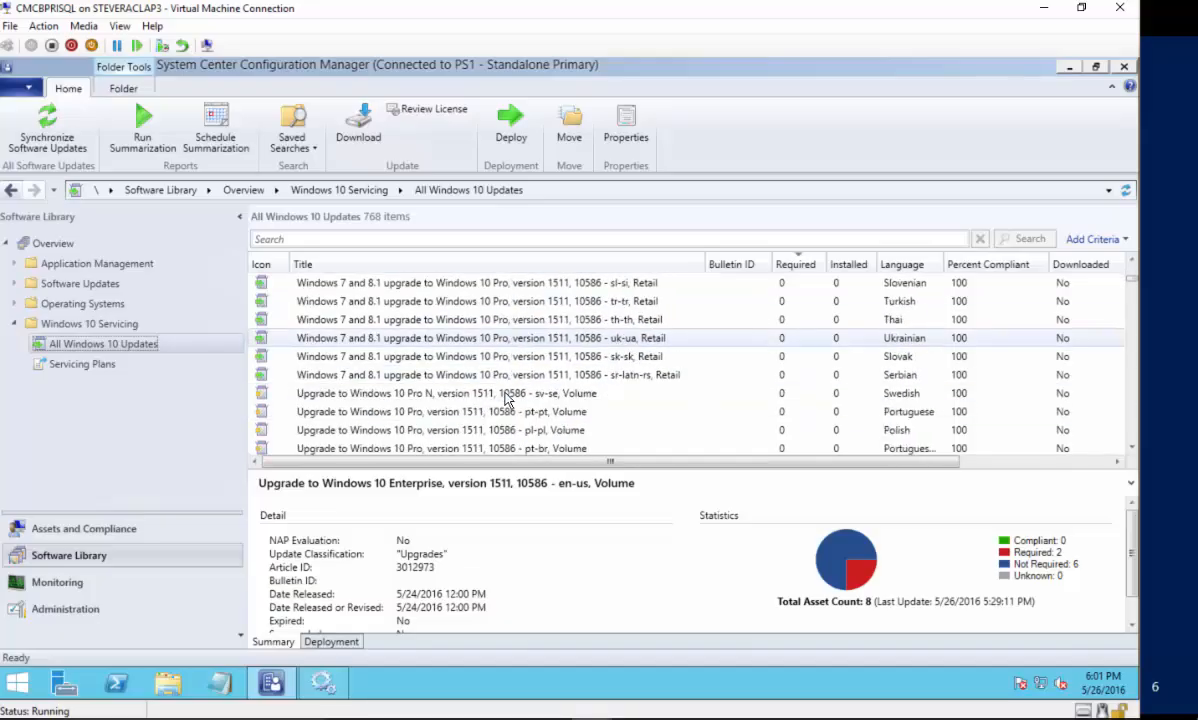
pyautogui.scroll(-3, 506, 401)
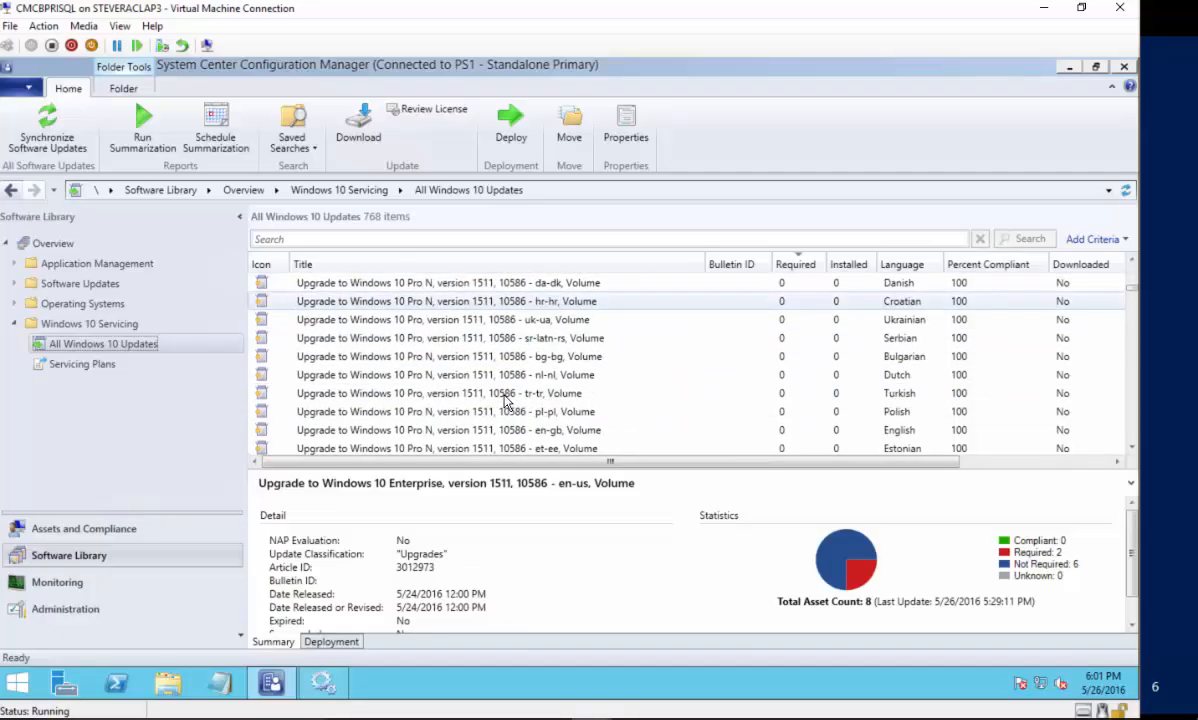
pyautogui.scroll(4, 506, 401)
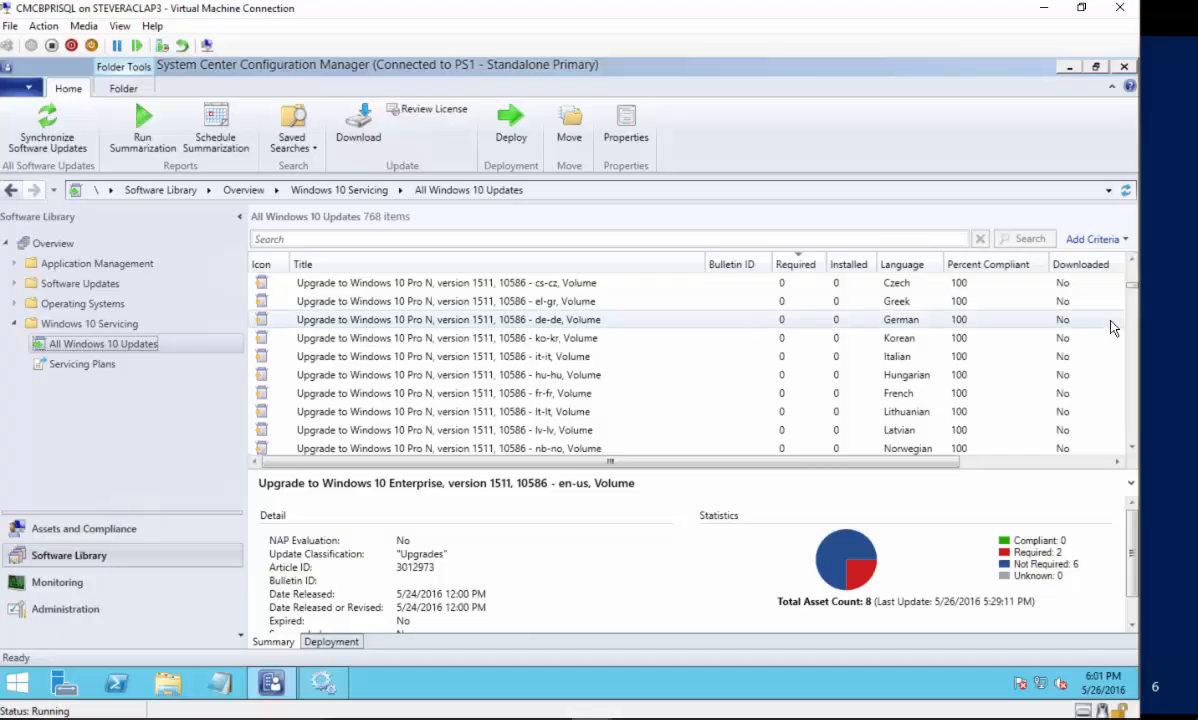
pyautogui.moveTo(1136, 289); pyautogui.dragTo(1134, 262)
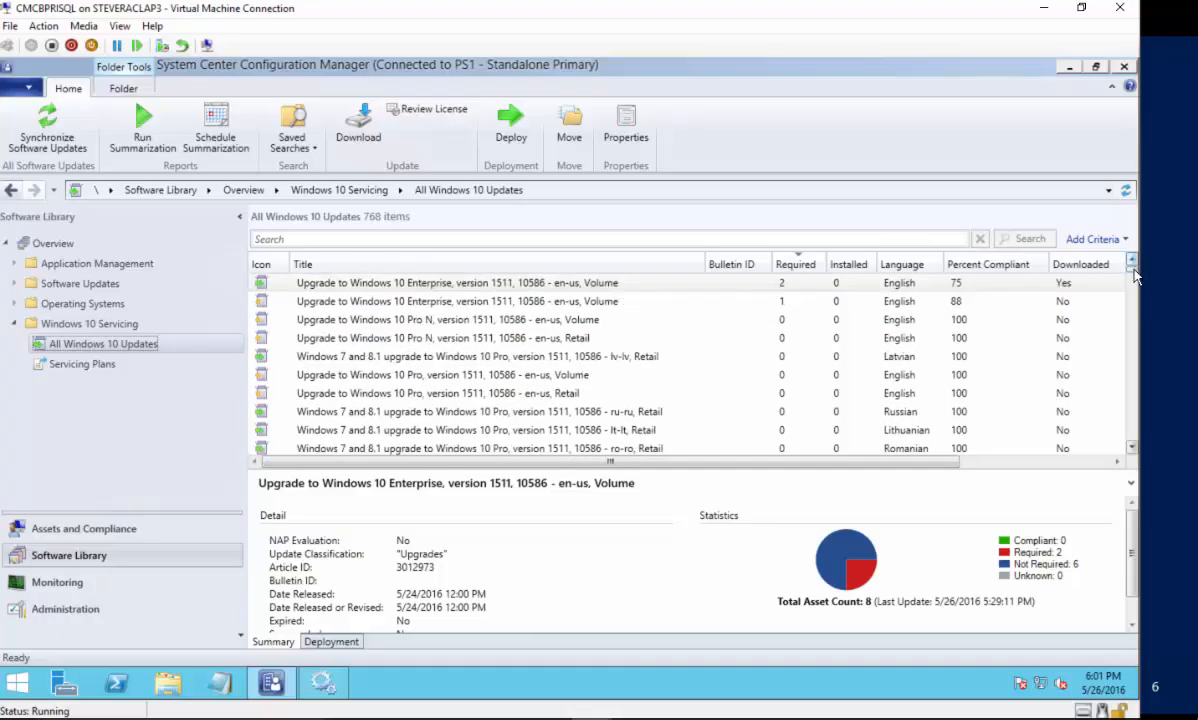
# - Check the available actions and existing deployments of the downloaded Upgrade to Windows 10 Enterprise, version 1511, 10586 - en-us, Volume
pyautogui.rightClick(435, 290)
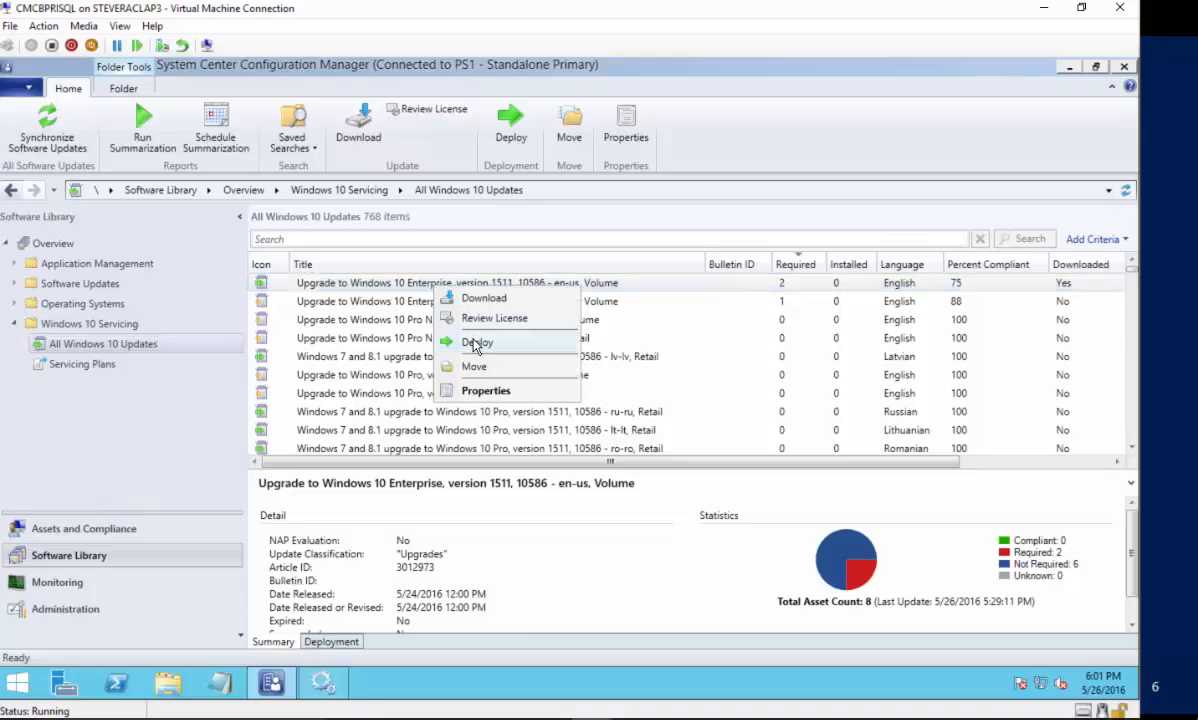
pyautogui.click(328, 641)
pyautogui.click(350, 643)
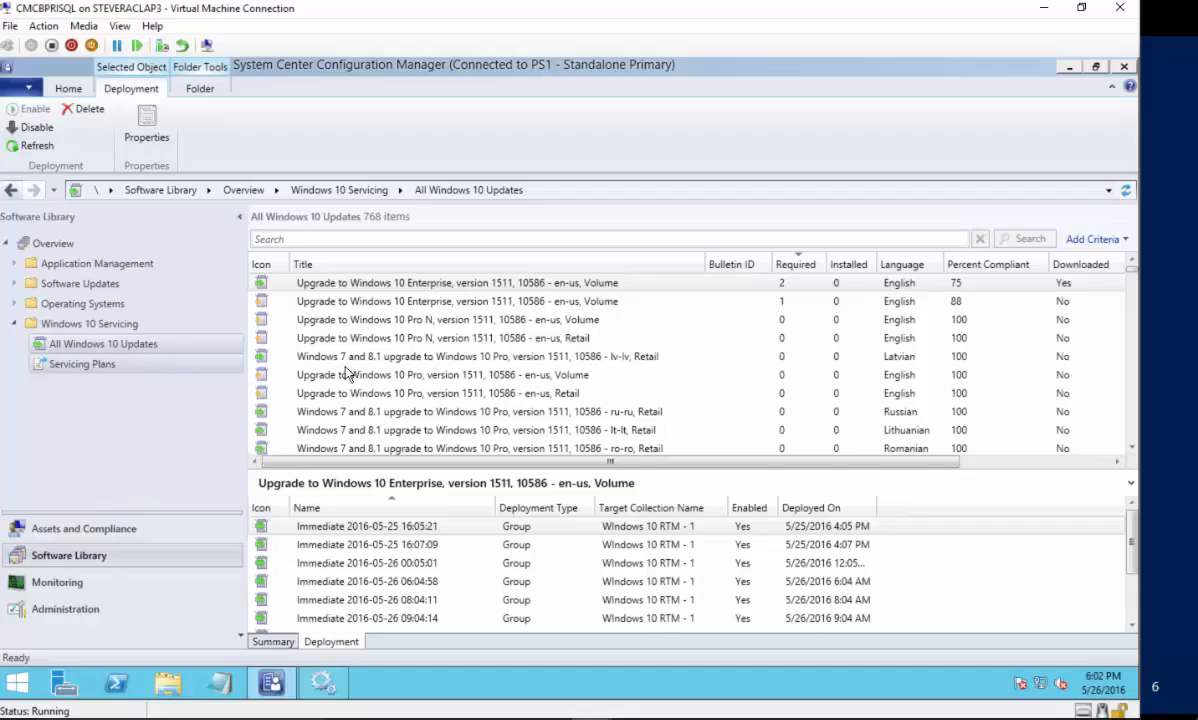
pyautogui.click(401, 282)
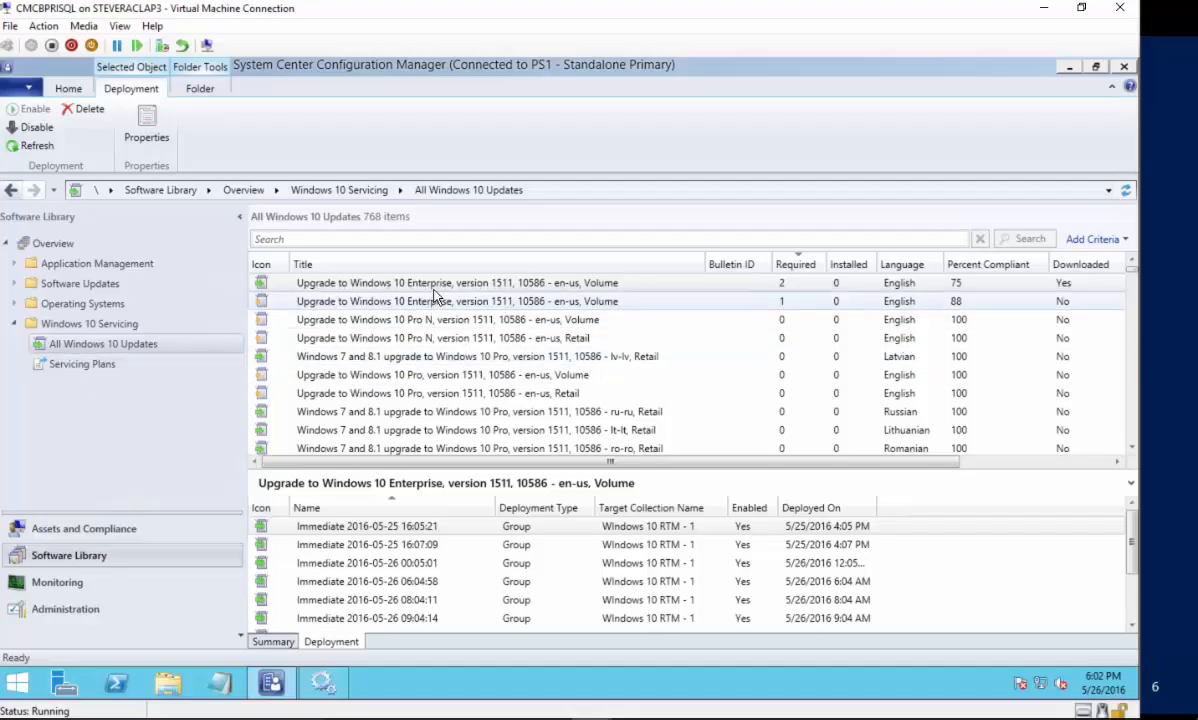
pyautogui.click(399, 490)
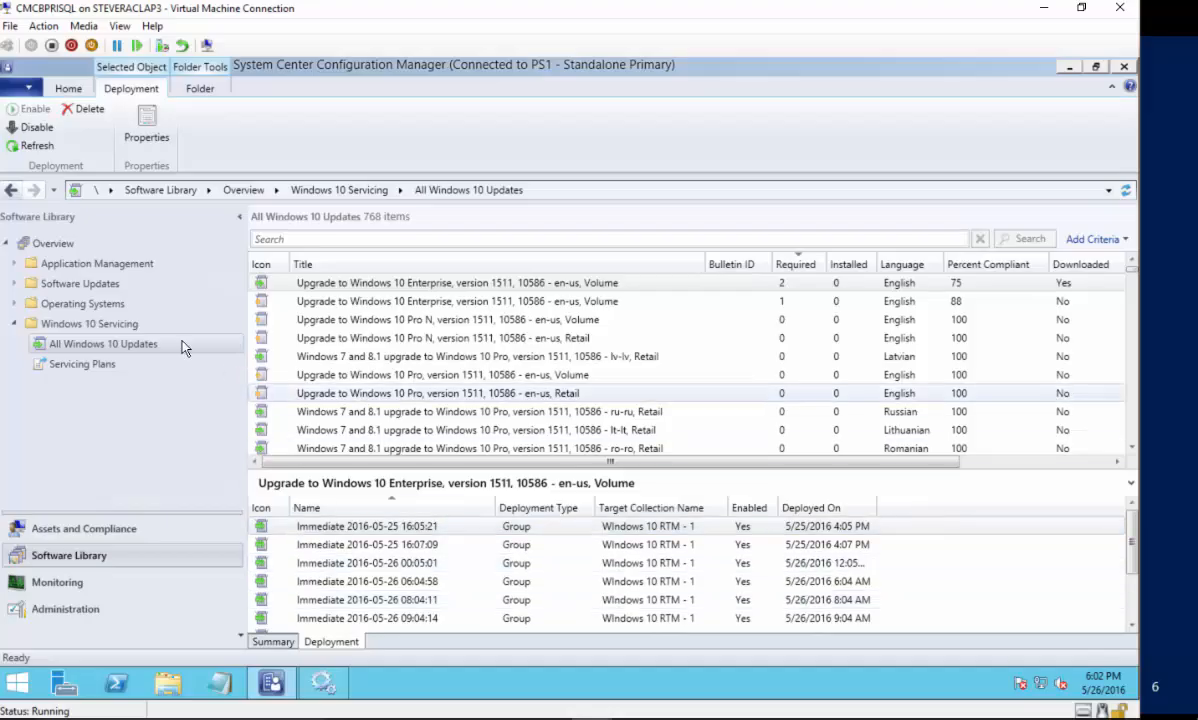
# - Open the Software Update Groups under Software Updates and check the deployments of several Immediate groups
pyautogui.click(20, 284)
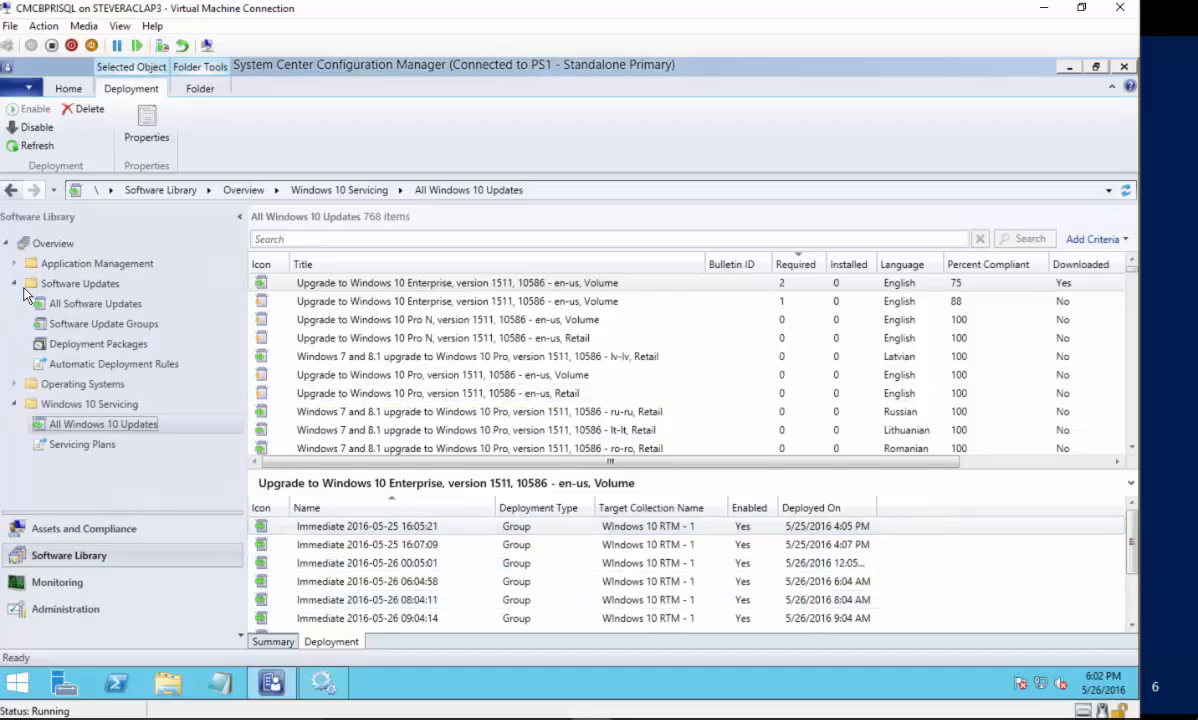
pyautogui.click(90, 324)
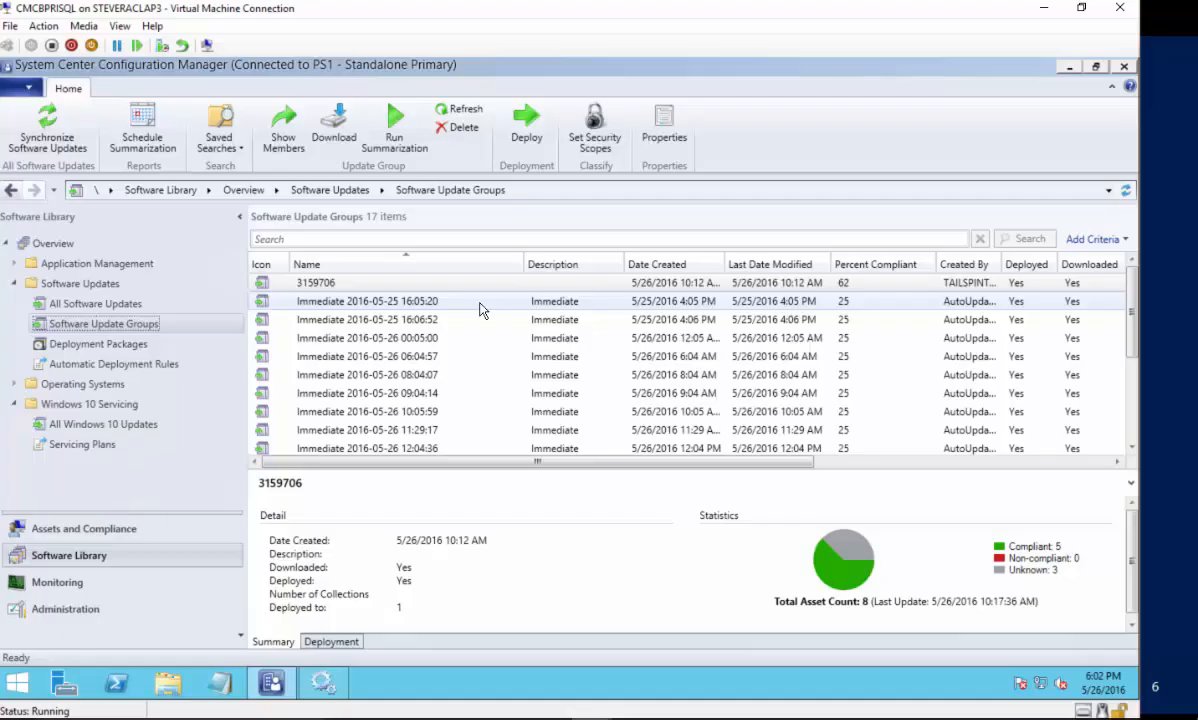
pyautogui.click(480, 304)
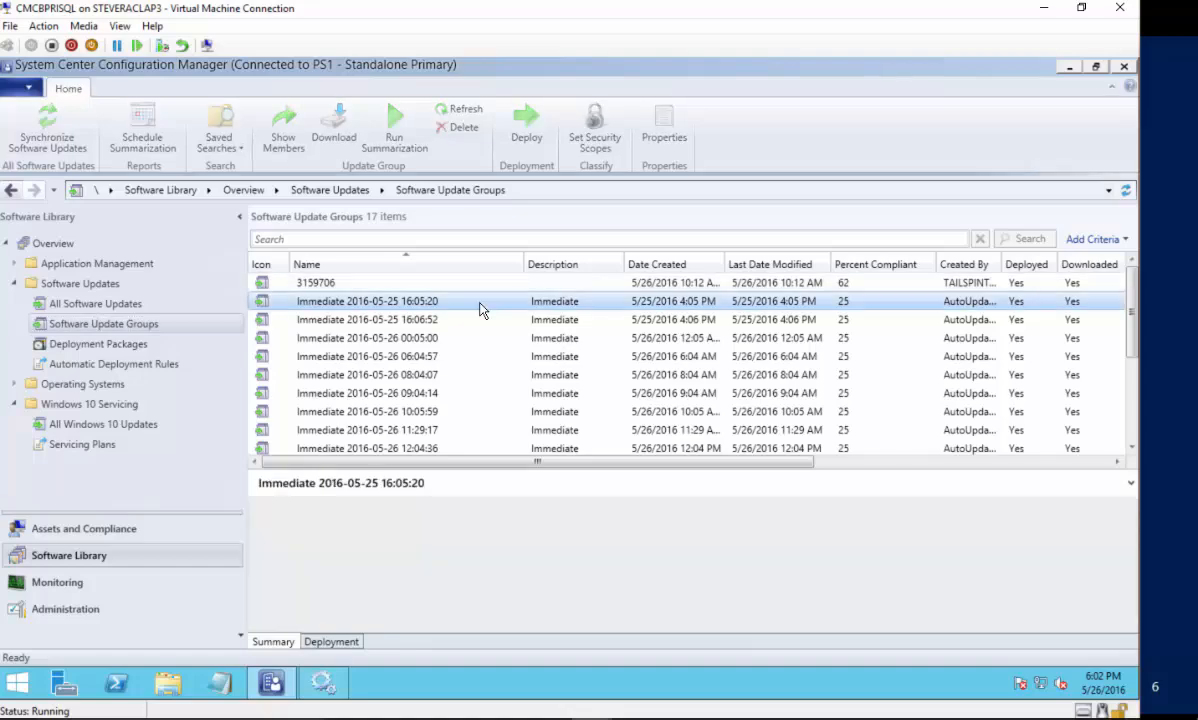
pyautogui.click(345, 642)
pyautogui.click(440, 321)
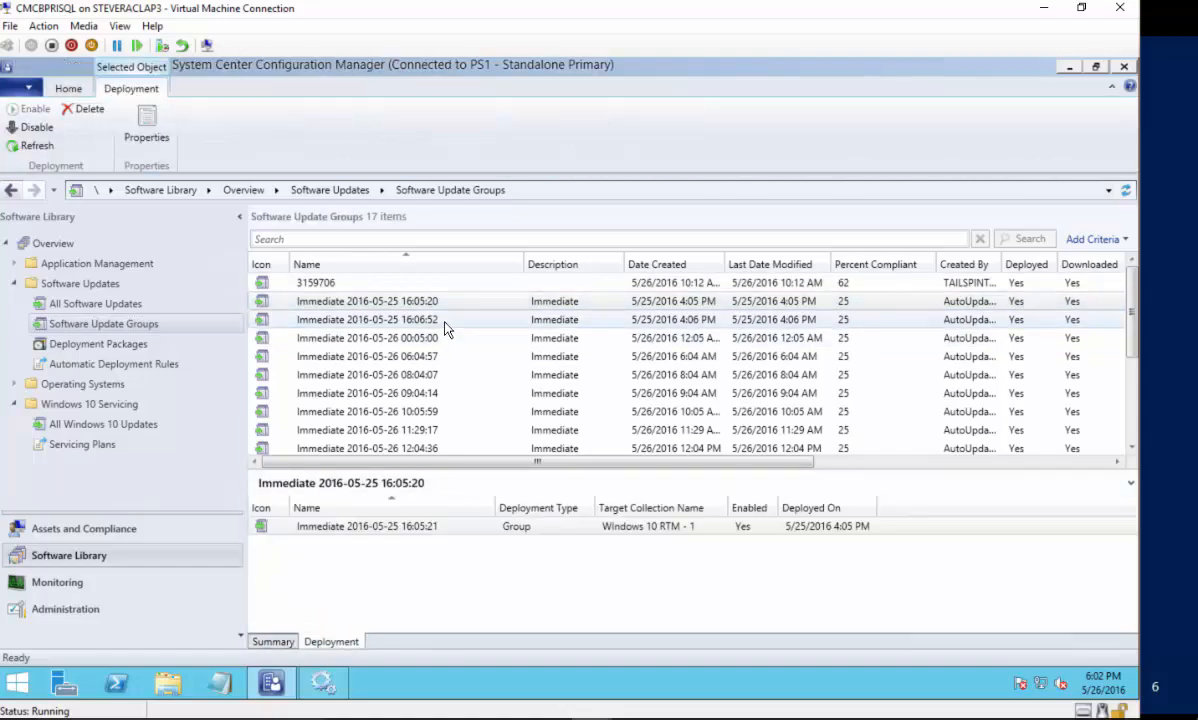
pyautogui.click(435, 356)
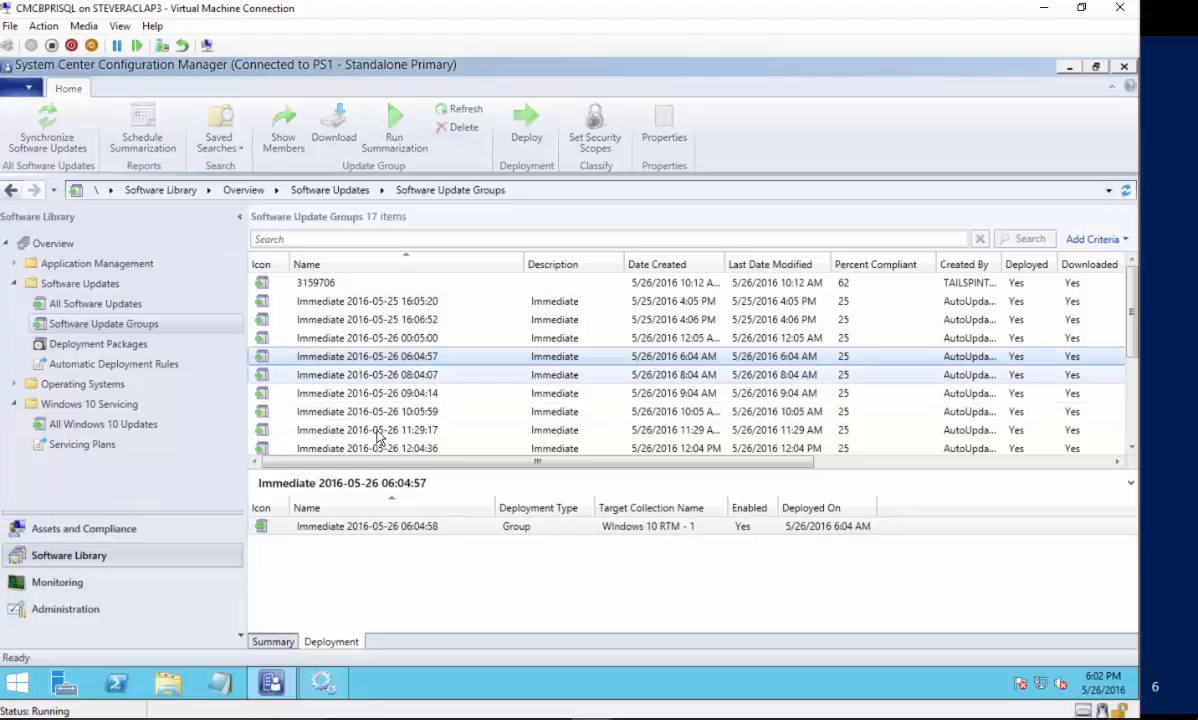
# - Go to Servicing Plans under Windows 10 Servicing and open the properties of the Immediate plan
pyautogui.click(103, 447)
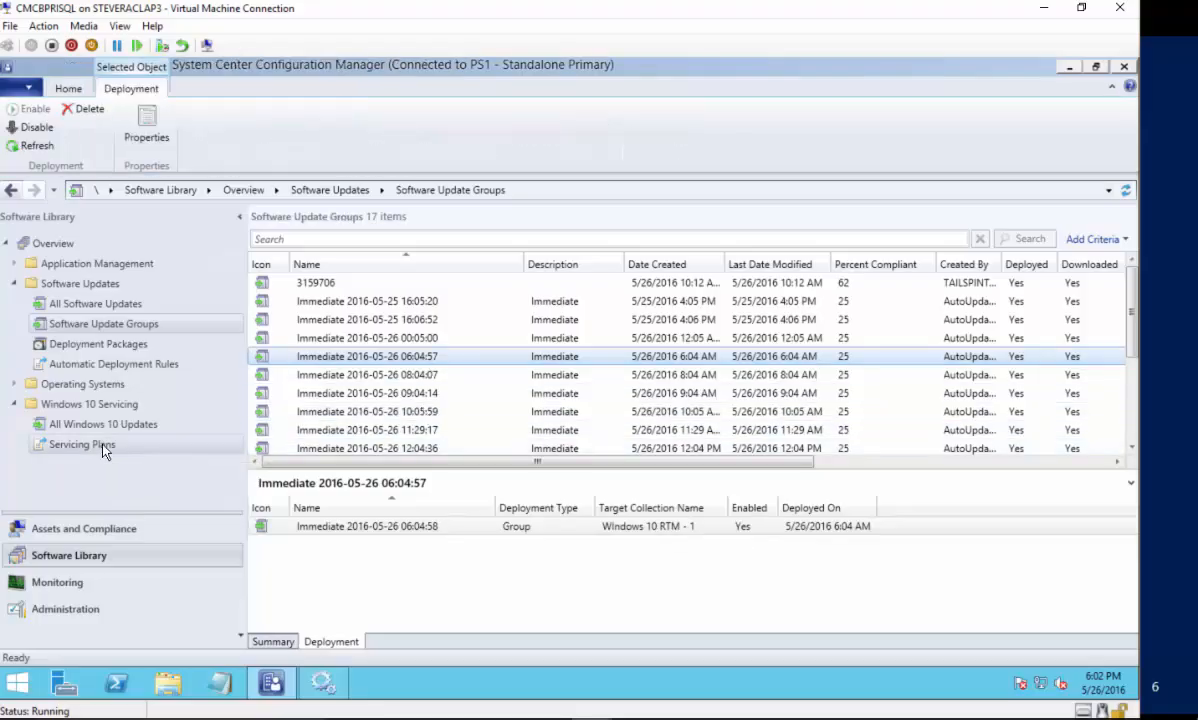
pyautogui.rightClick(371, 261)
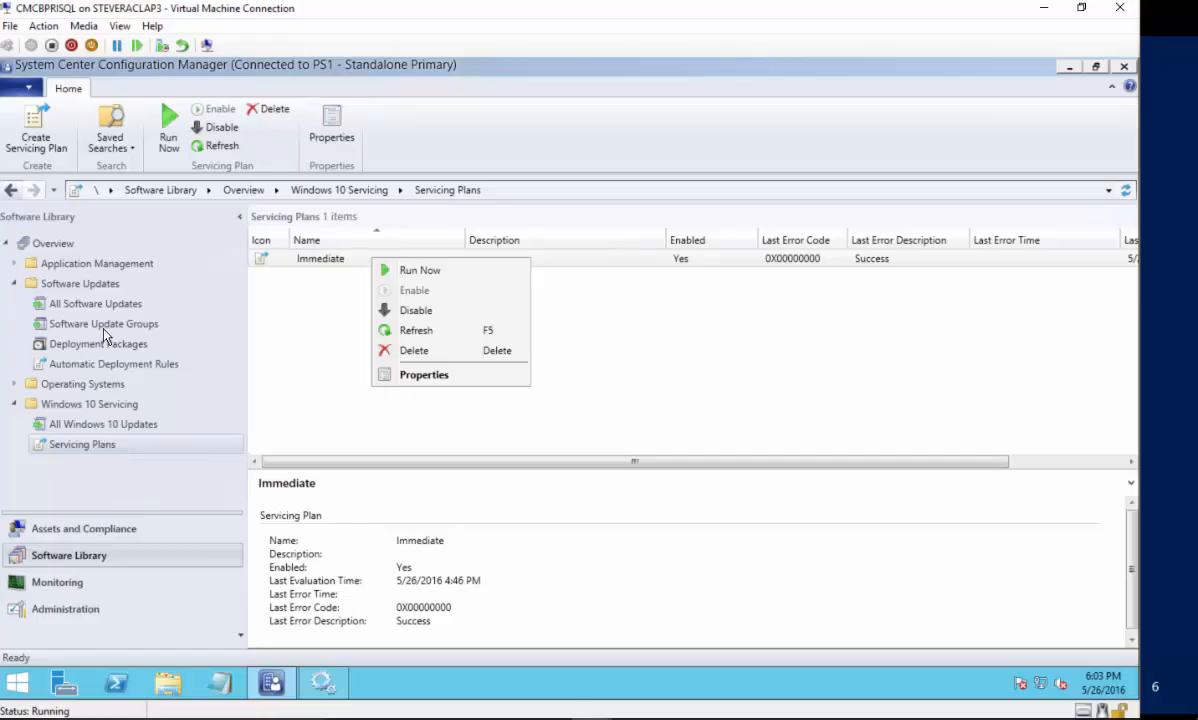
pyautogui.click(416, 380)
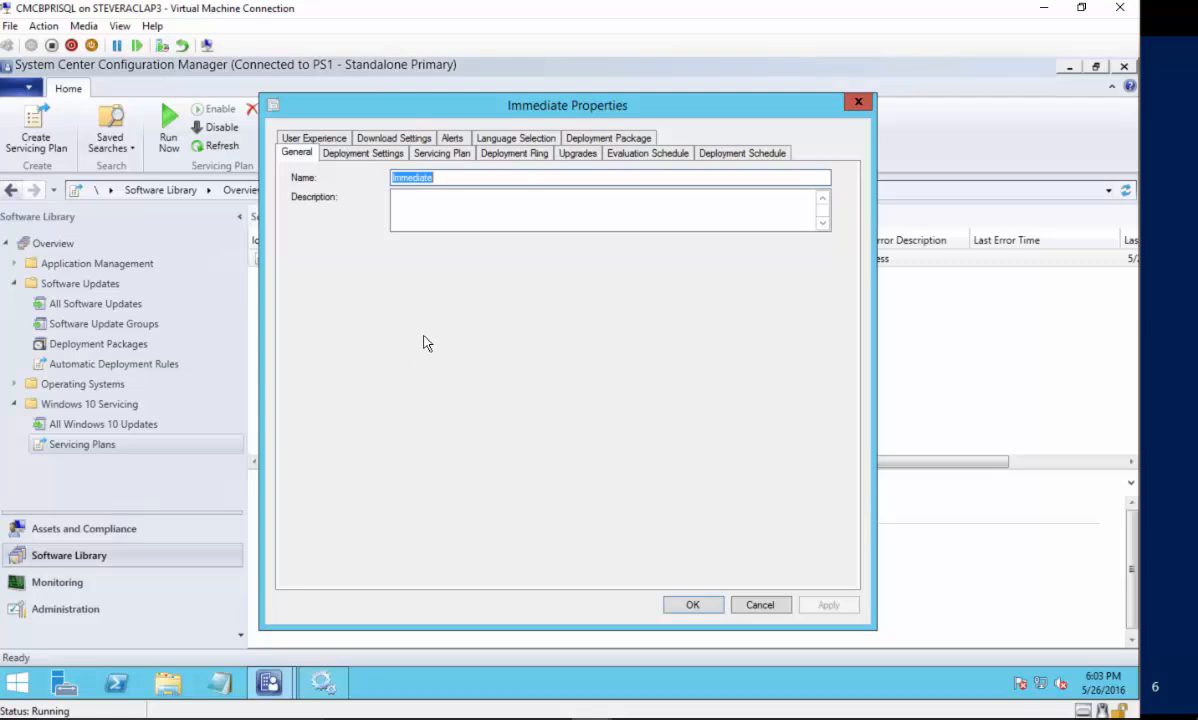
# - Review the Immediate plan's deployment settings, keeping the detail level at All messages, and inspect its target collection and deployment ring
pyautogui.click(350, 156)
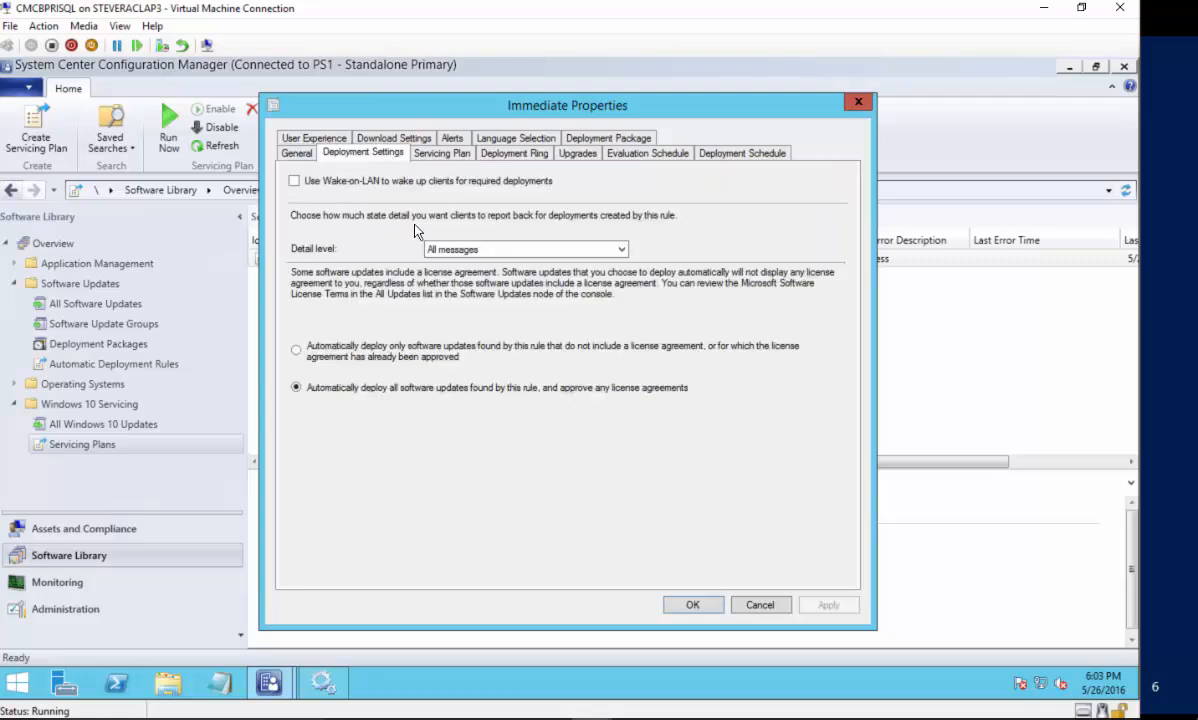
pyautogui.click(457, 251)
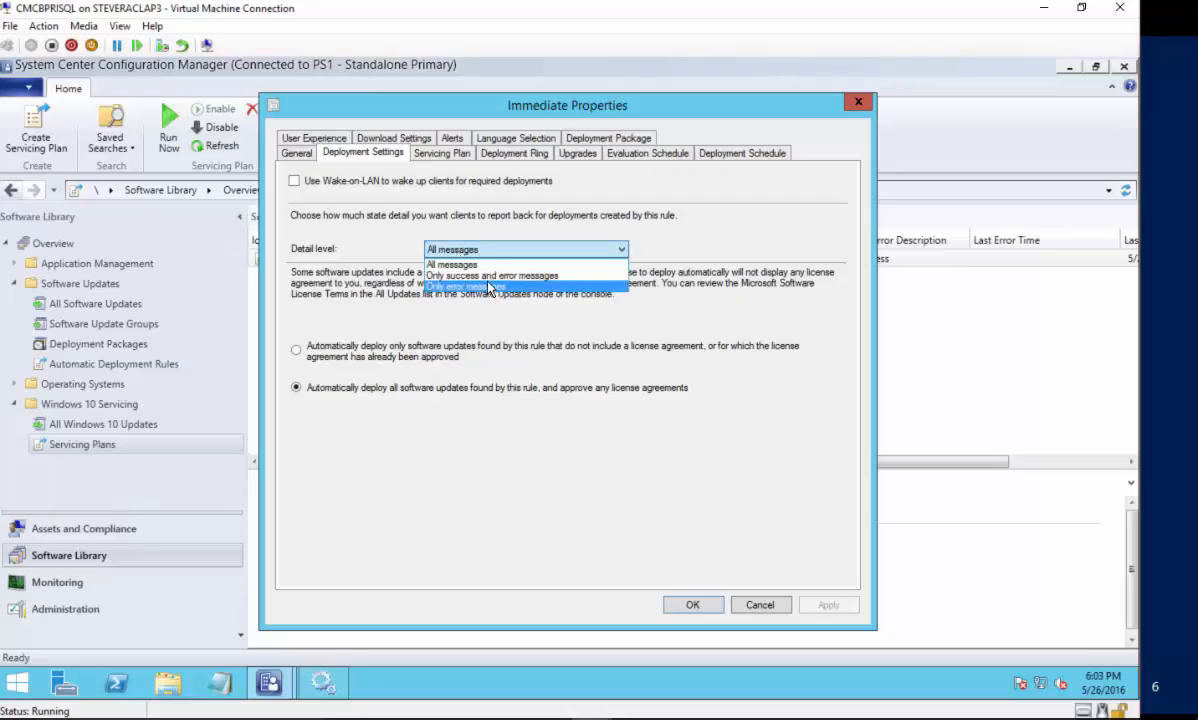
pyautogui.click(487, 265)
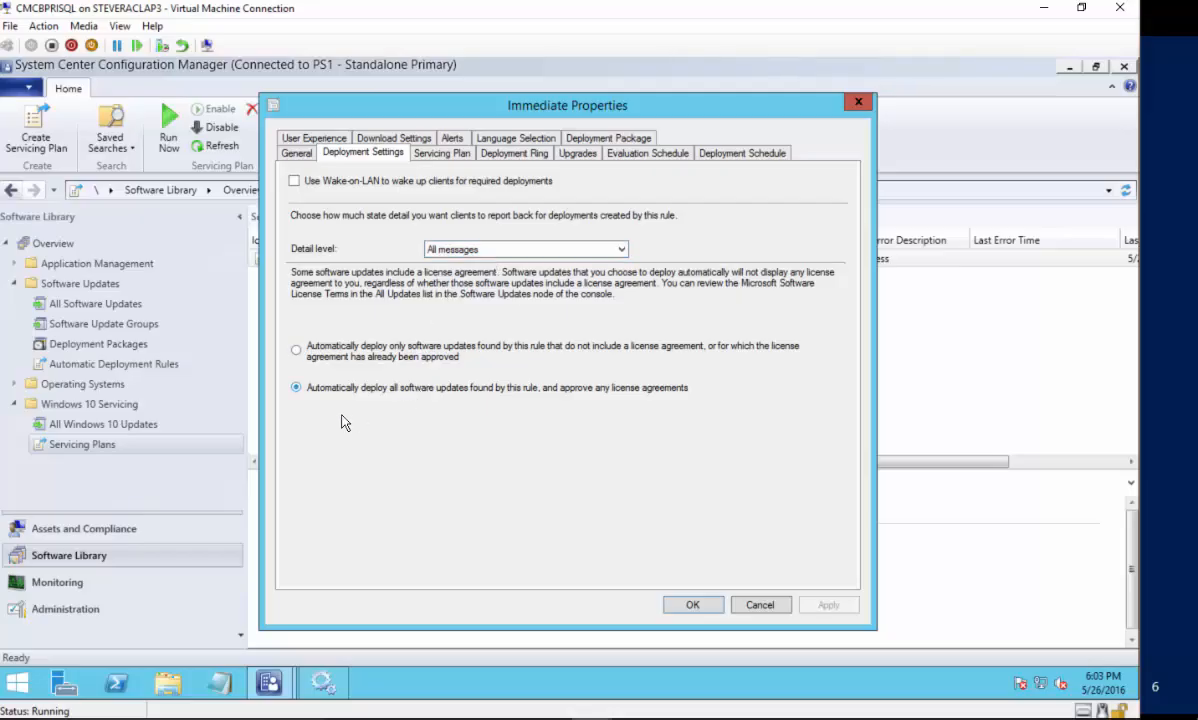
pyautogui.click(443, 155)
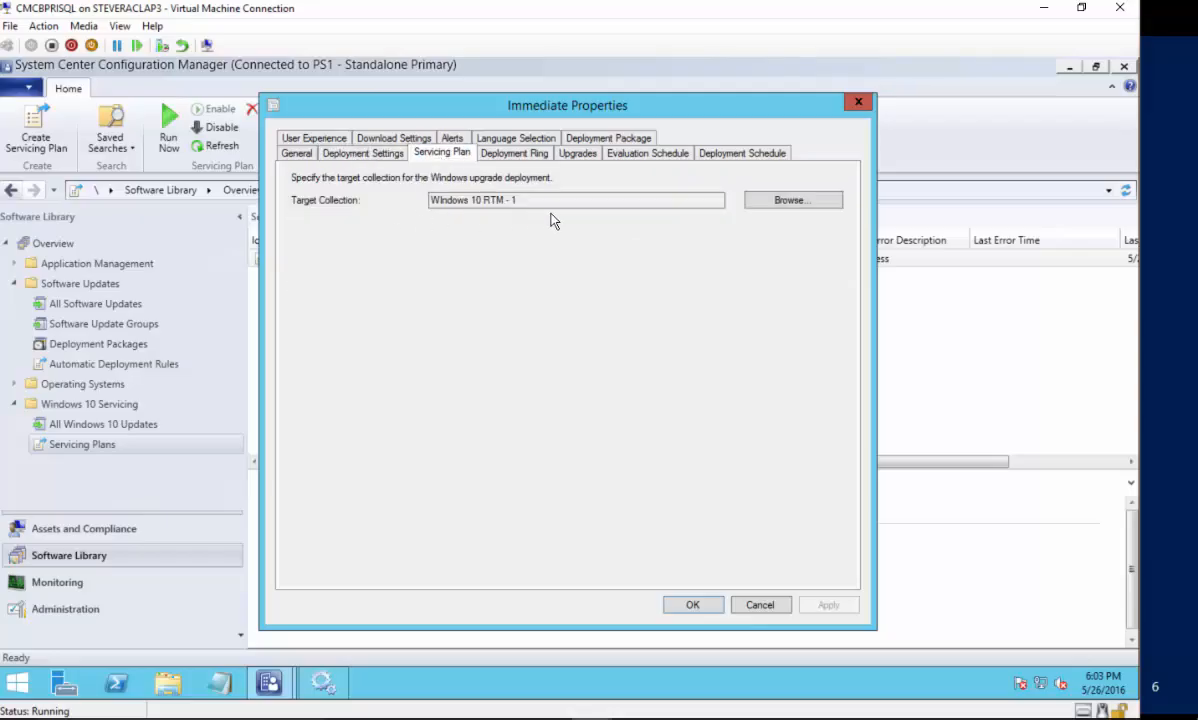
pyautogui.click(532, 160)
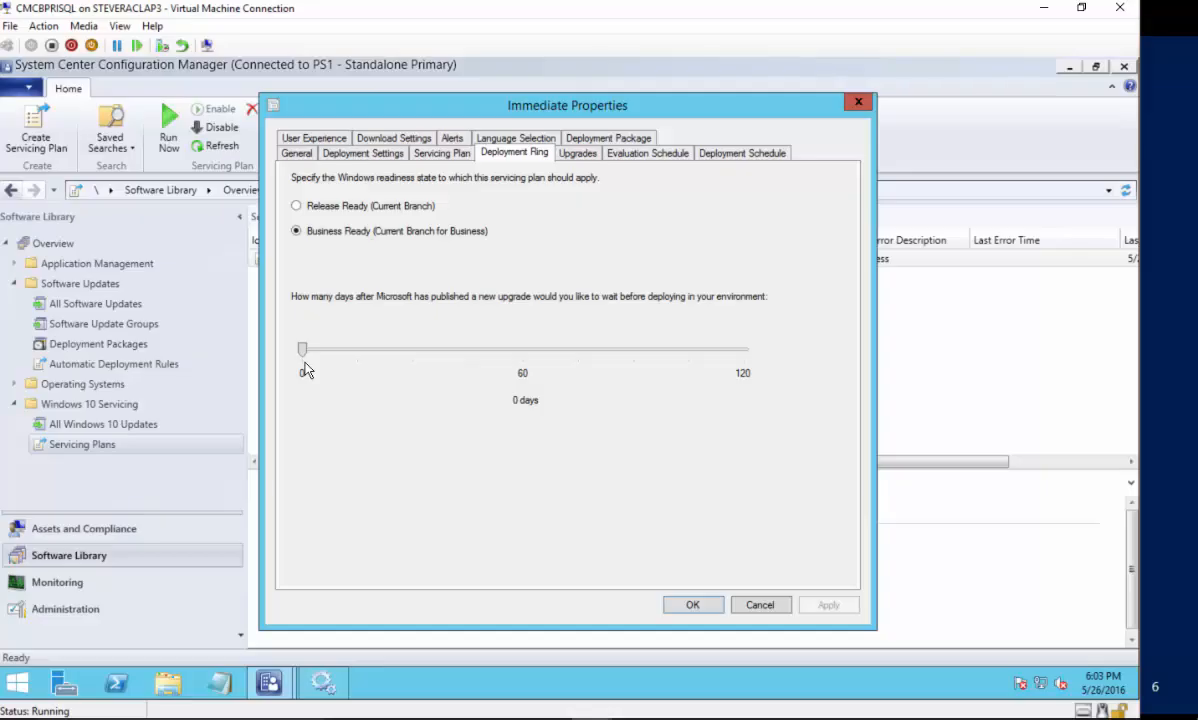
# - Clear the Language and Required filters from the Immediate plan's upgrade criteria, preview the matching updates and widen the Title column to read them
pyautogui.click(578, 153)
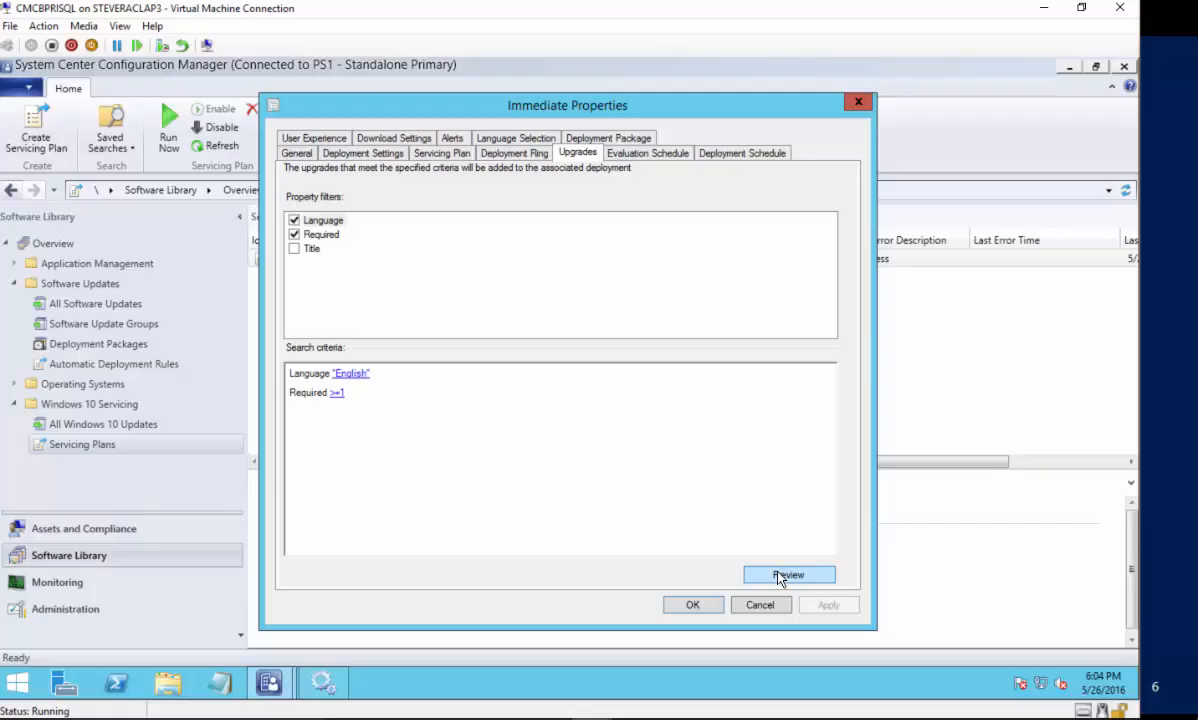
pyautogui.click(294, 220)
pyautogui.click(294, 234)
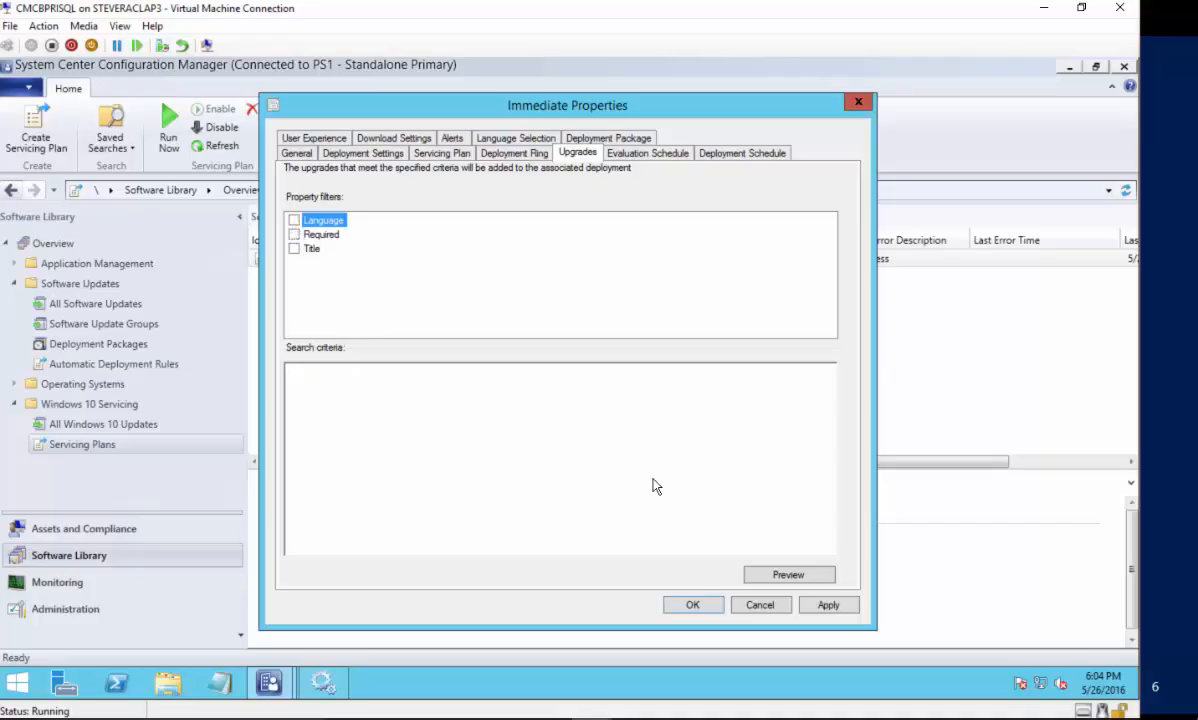
pyautogui.click(789, 576)
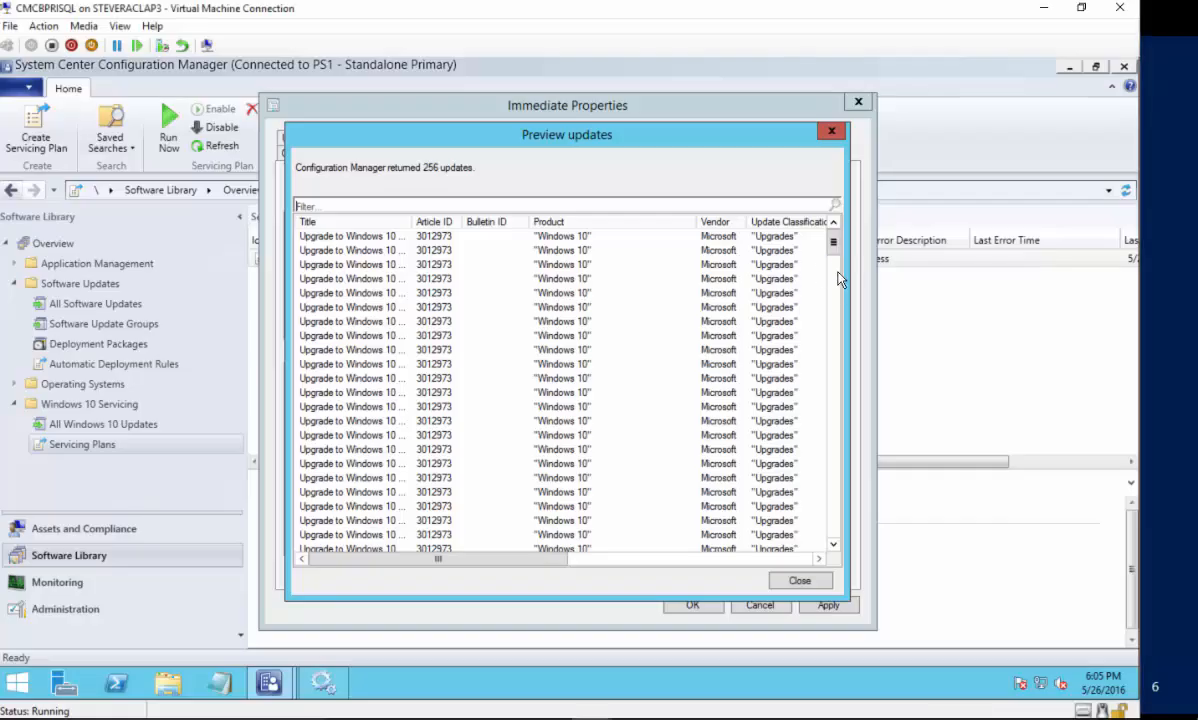
pyautogui.moveTo(833, 243); pyautogui.dragTo(847, 476)
pyautogui.moveTo(845, 535); pyautogui.dragTo(837, 241)
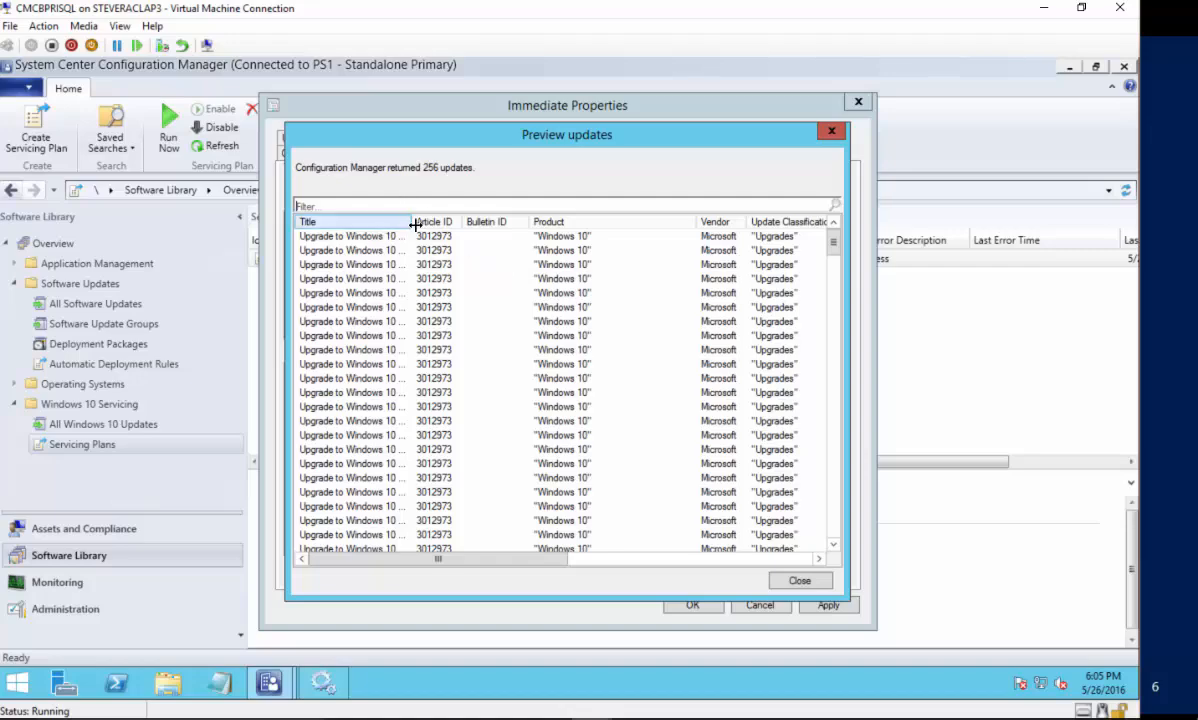
pyautogui.moveTo(414, 224); pyautogui.dragTo(490, 226)
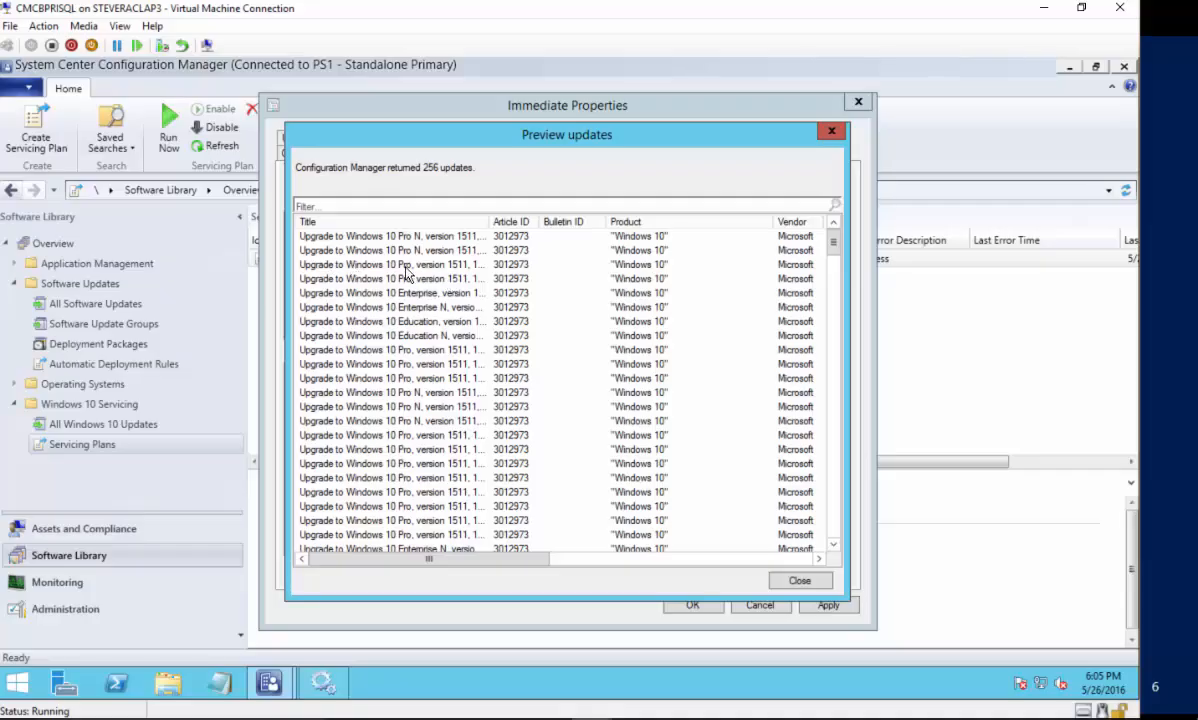
pyautogui.click(806, 586)
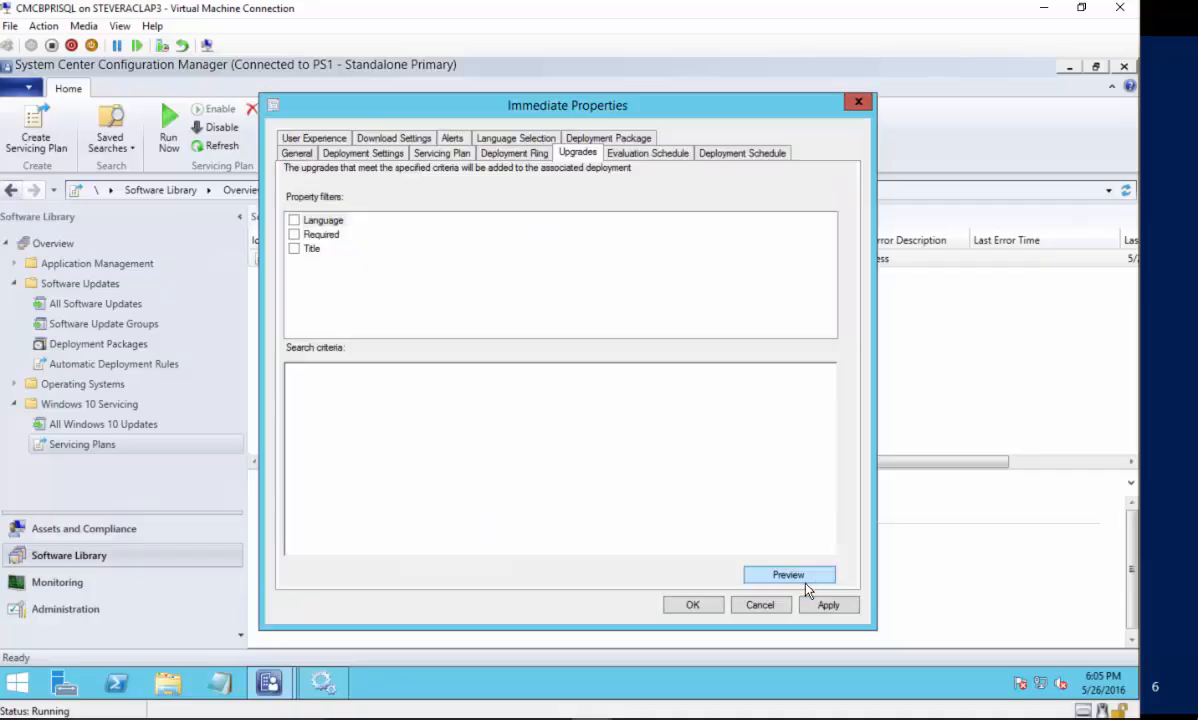
# - Set the plan's deployment ring to Release Ready (Current Branch) and preview the matching upgrades, reading their full titles
pyautogui.click(485, 153)
pyautogui.click(333, 205)
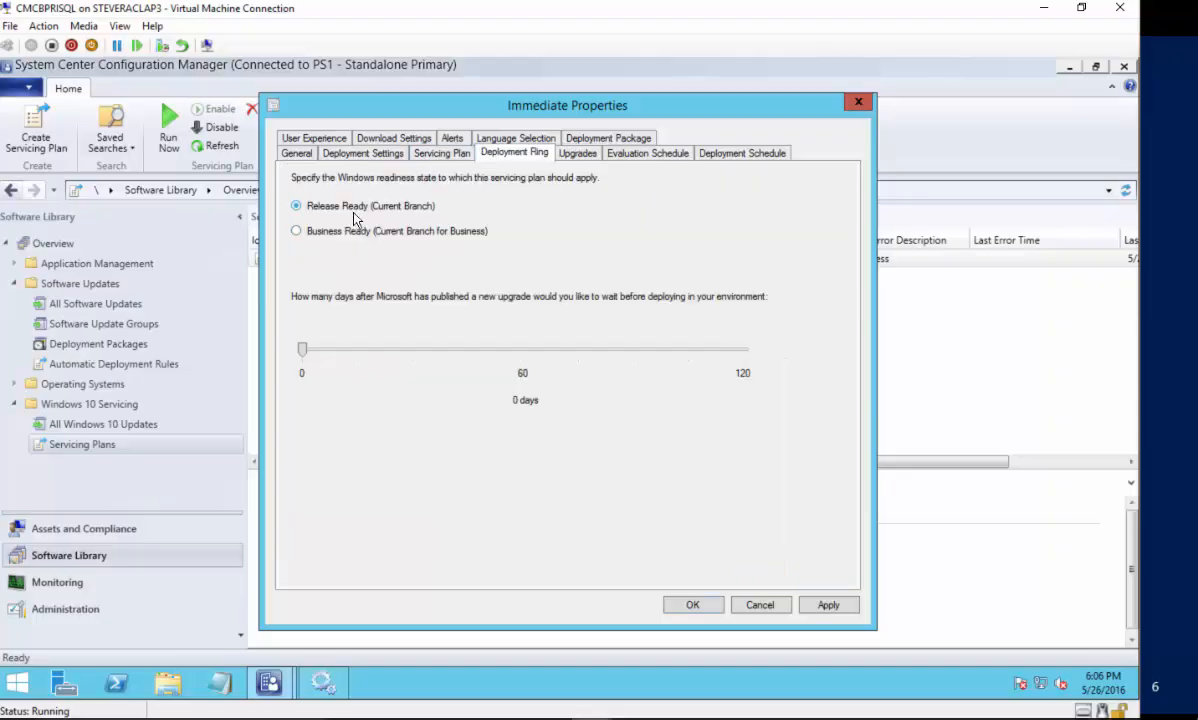
pyautogui.click(577, 153)
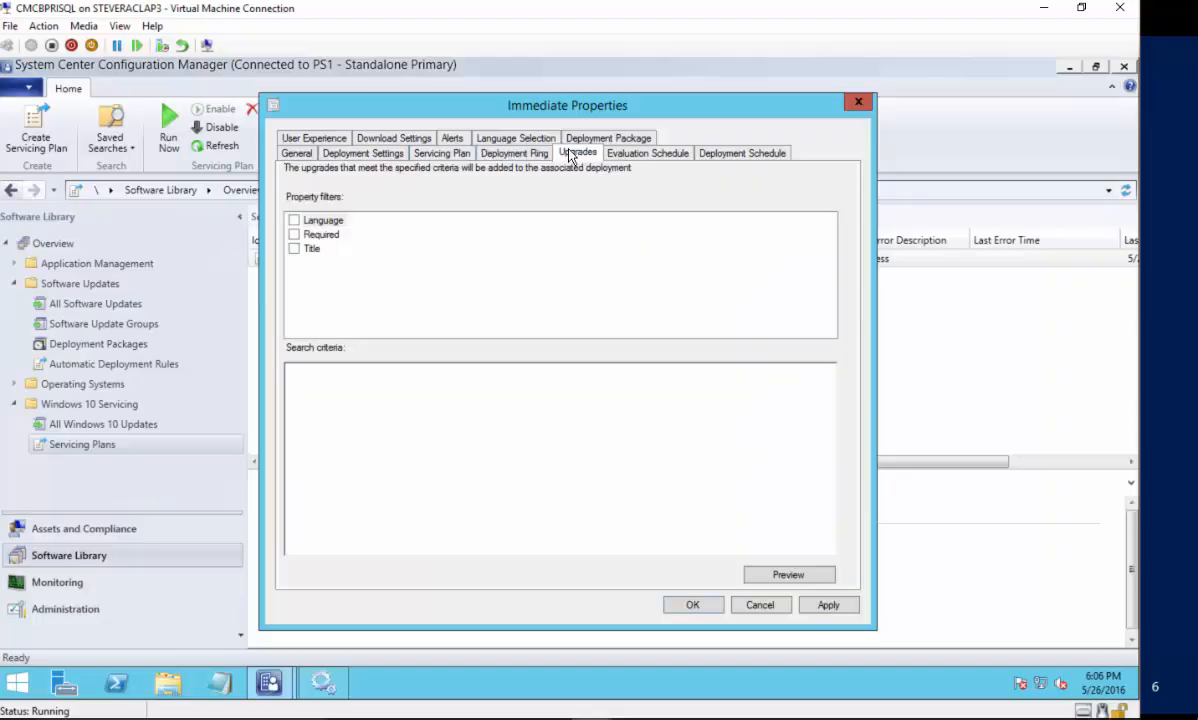
pyautogui.click(789, 575)
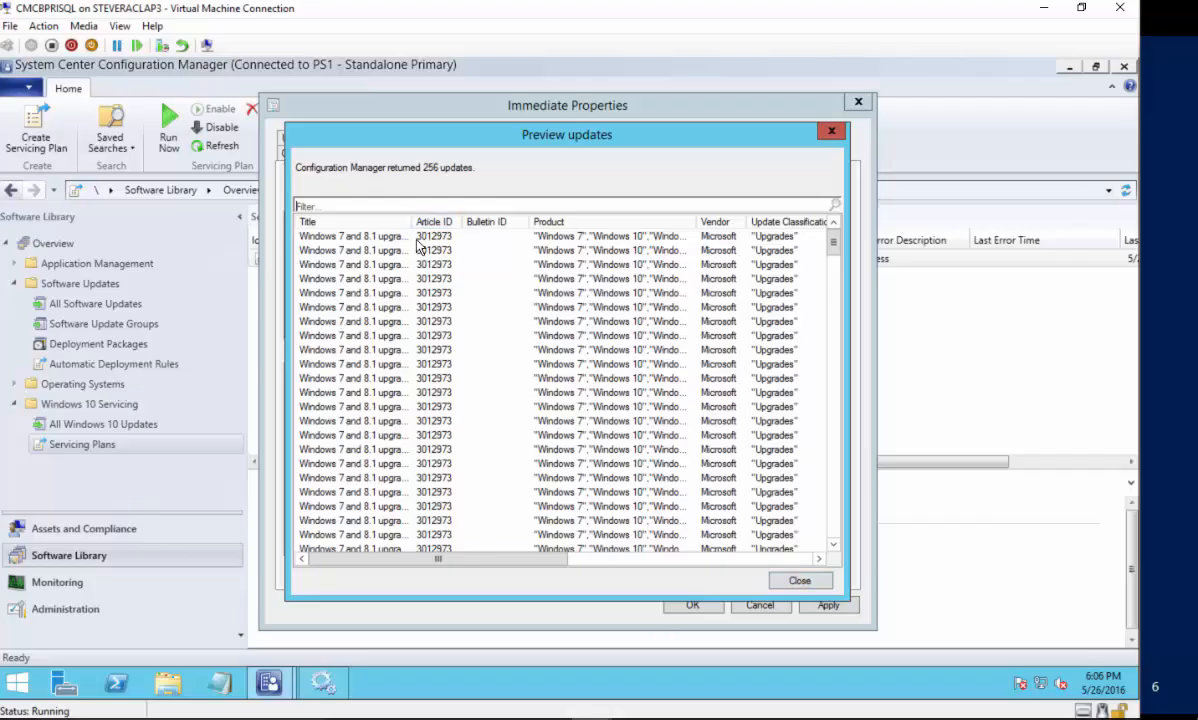
pyautogui.moveTo(411, 222); pyautogui.dragTo(537, 222)
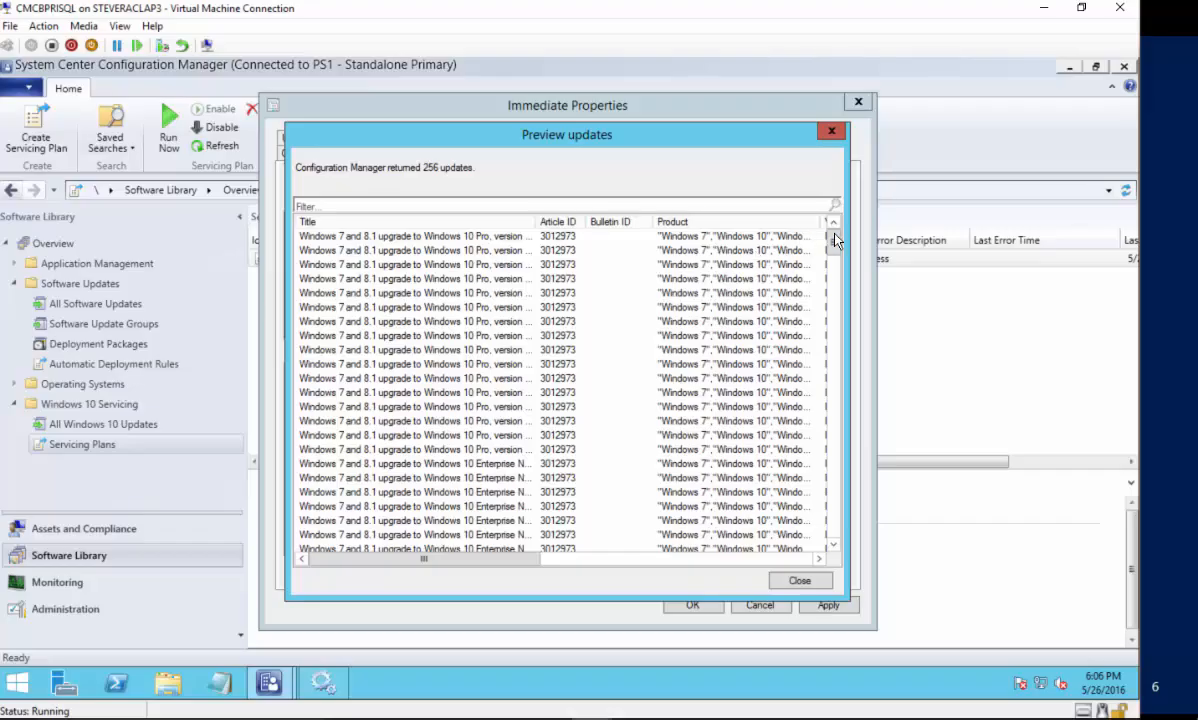
pyautogui.moveTo(847, 274); pyautogui.dragTo(862, 584)
pyautogui.click(792, 583)
# - Try restoring Business Ready (Current Branch for Business) with Language "English" and Required >=1 filters, and discard the property changes
pyautogui.click(497, 153)
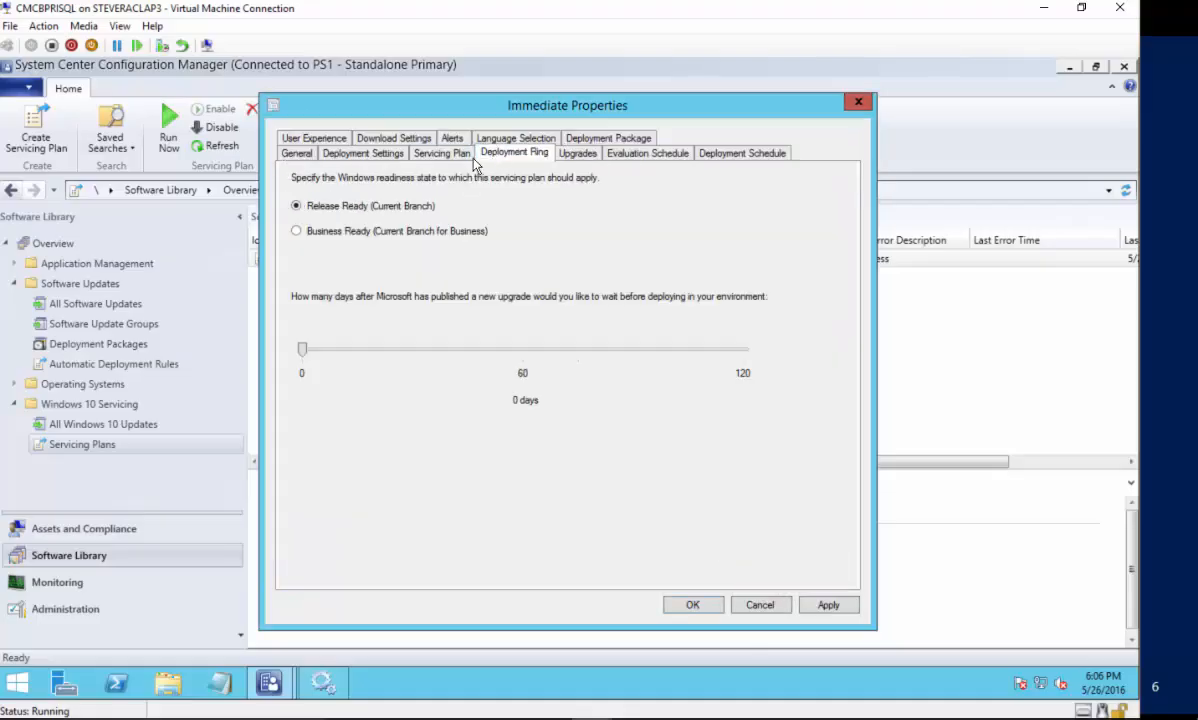
pyautogui.click(326, 233)
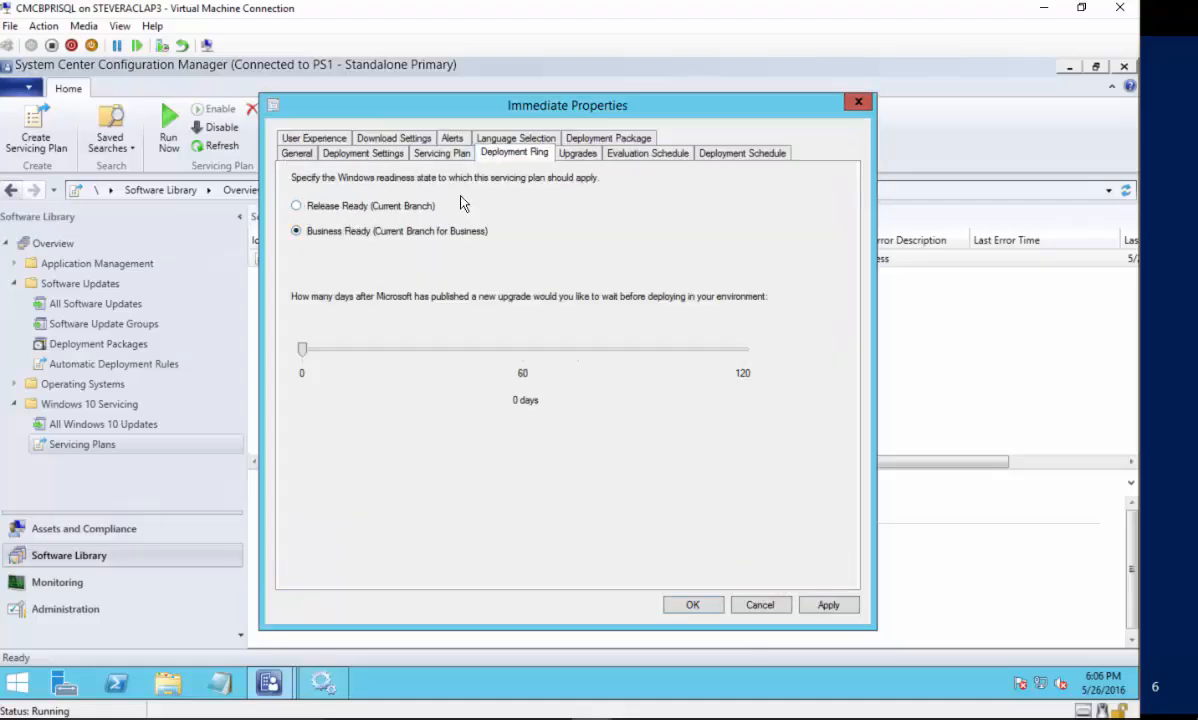
pyautogui.click(577, 153)
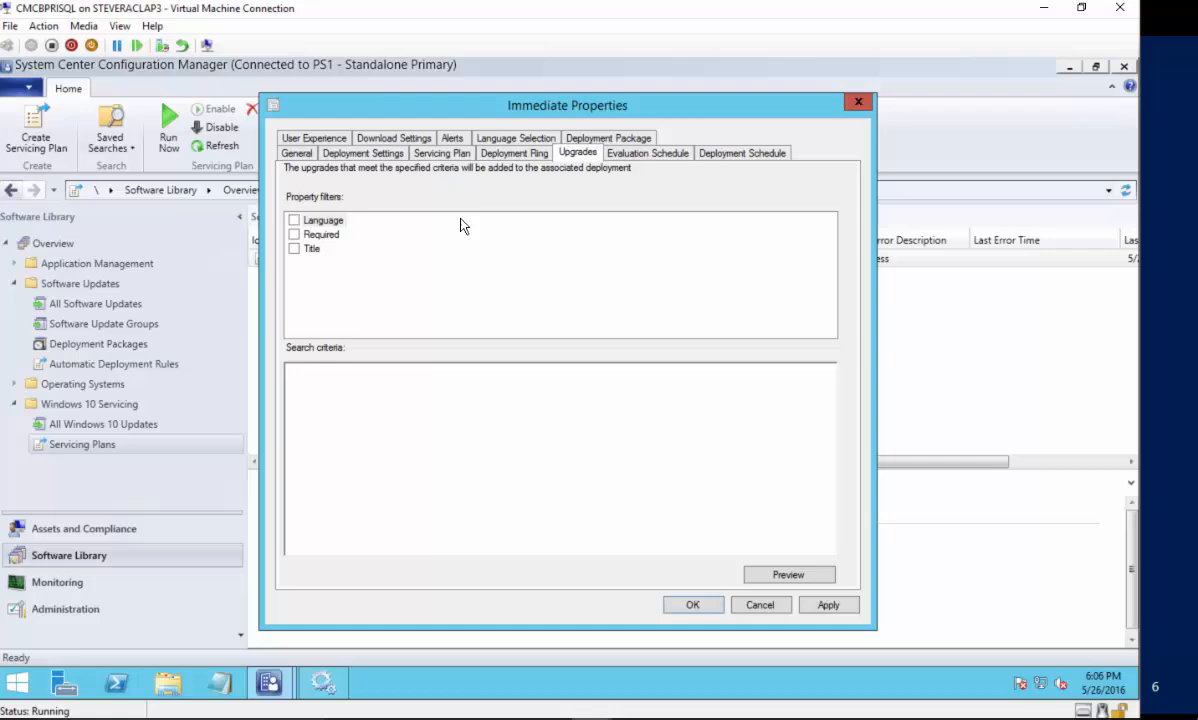
pyautogui.click(294, 220)
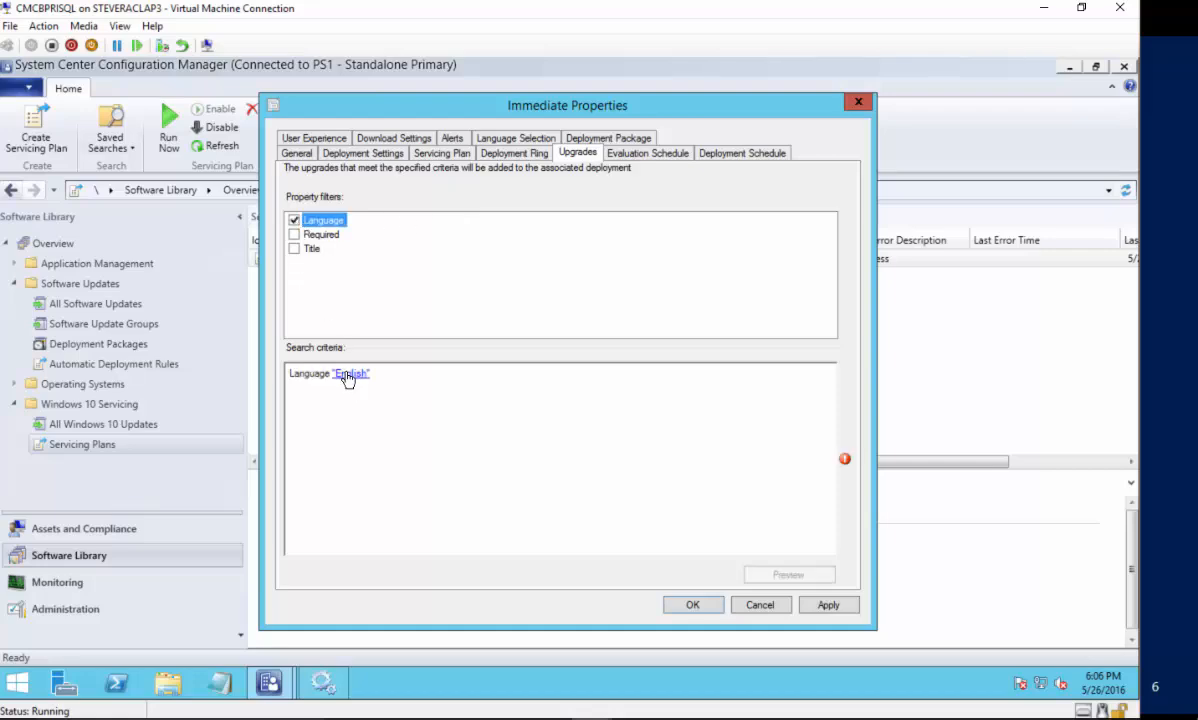
pyautogui.click(296, 235)
pyautogui.click(338, 395)
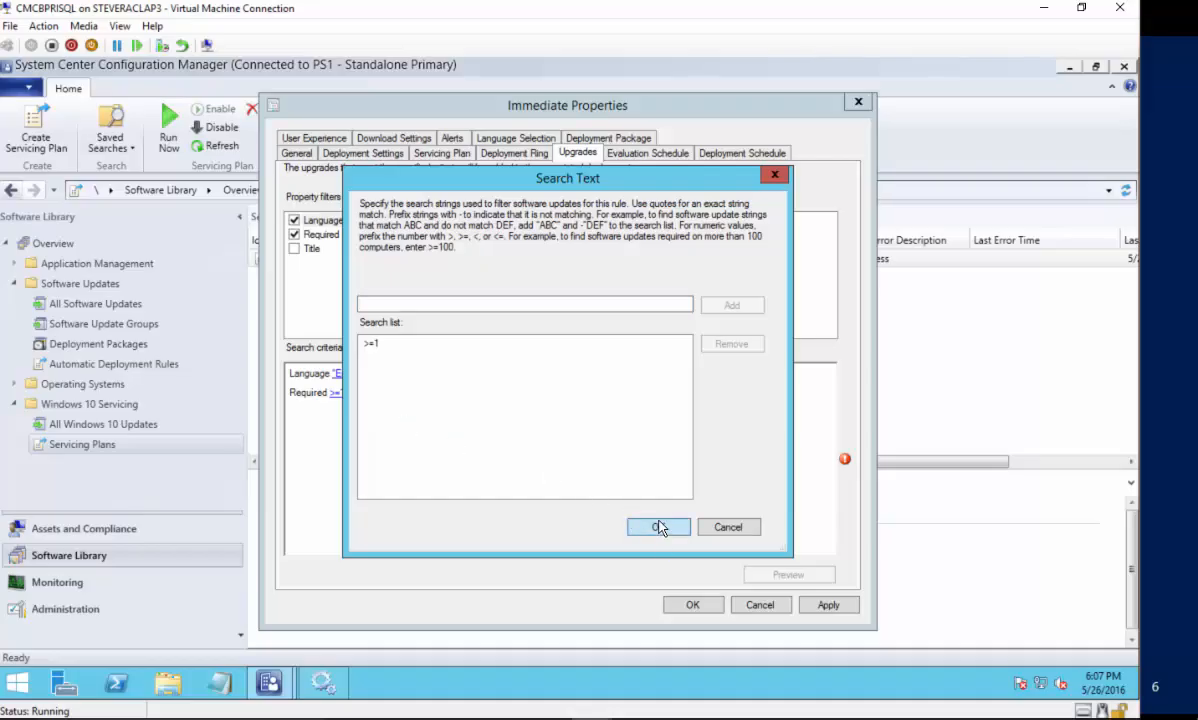
pyautogui.click(656, 526)
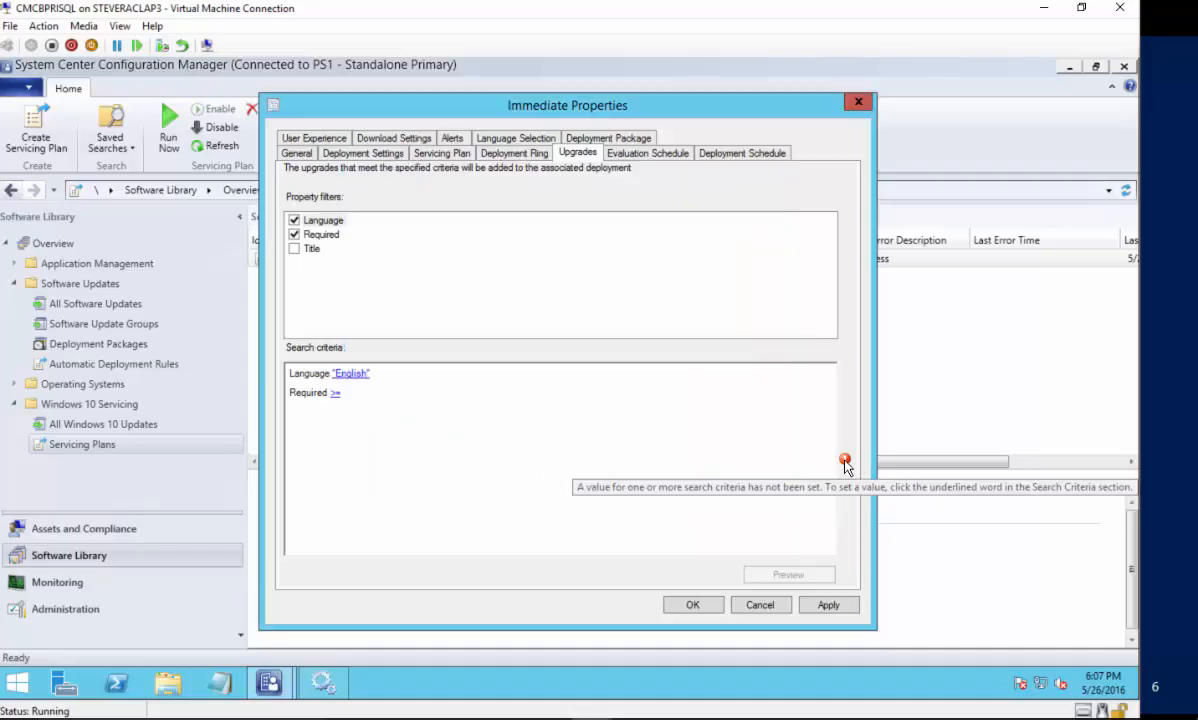
pyautogui.click(762, 605)
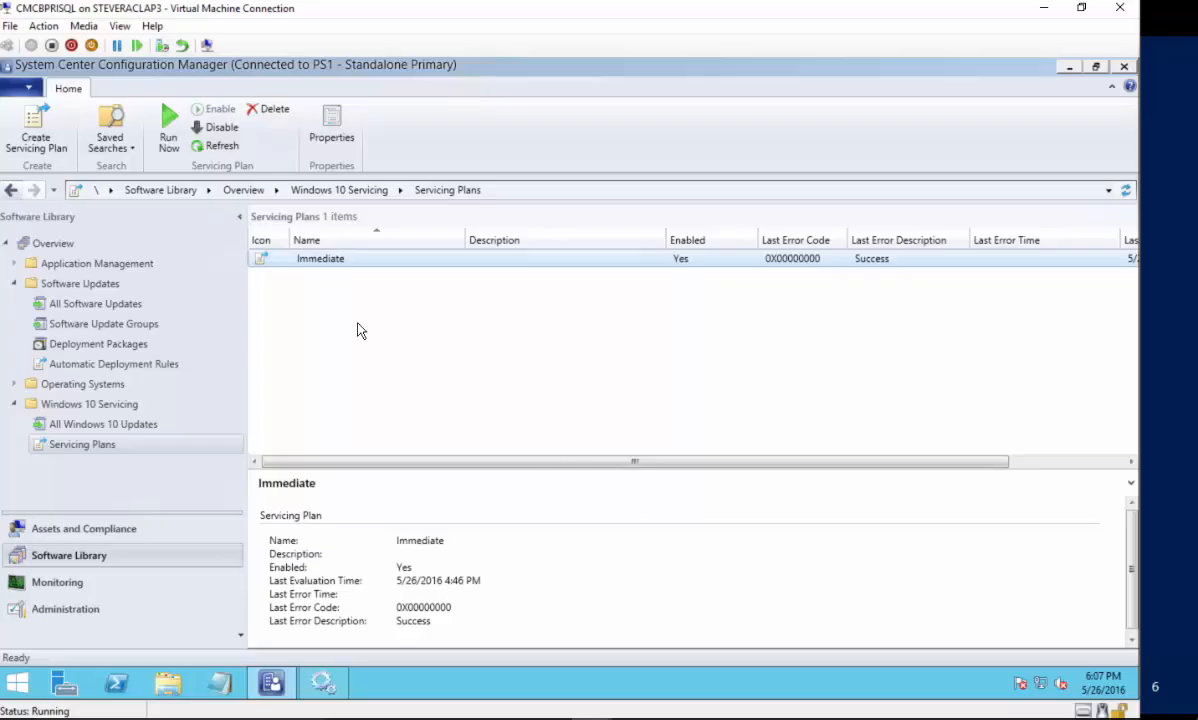
# - Reopen the Immediate plan's properties and preview the upgrades that match its saved Language and Required criteria
pyautogui.rightClick(326, 259)
pyautogui.click(397, 380)
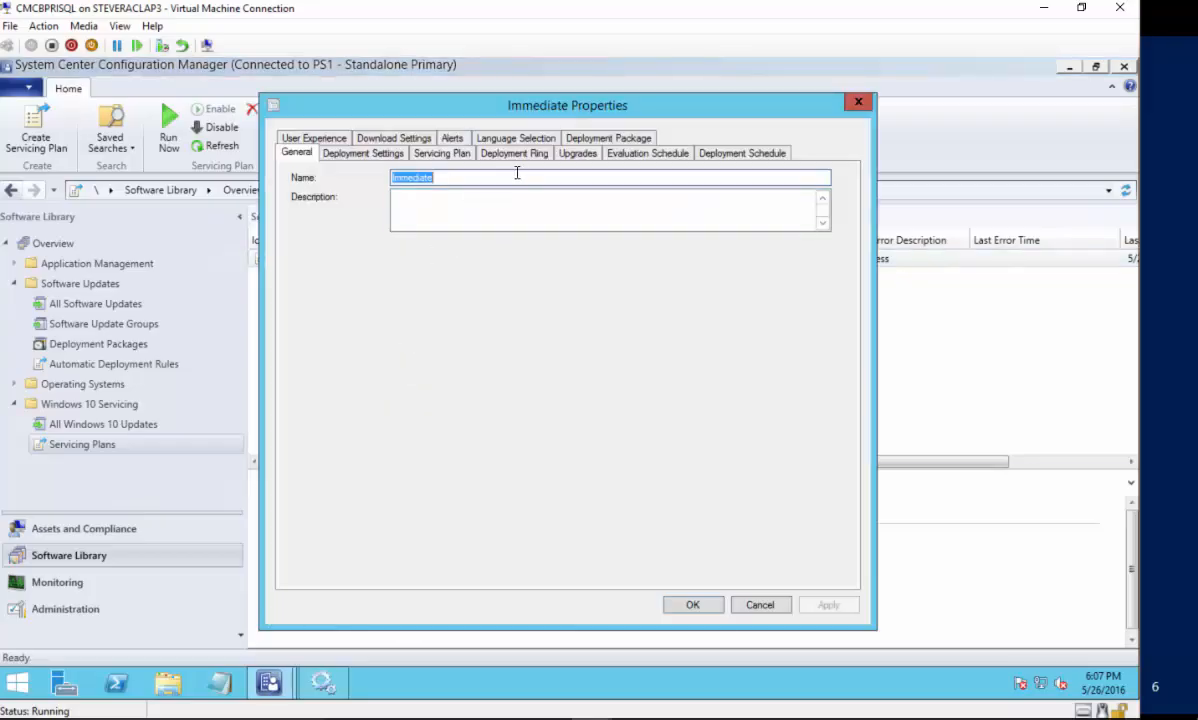
pyautogui.click(577, 154)
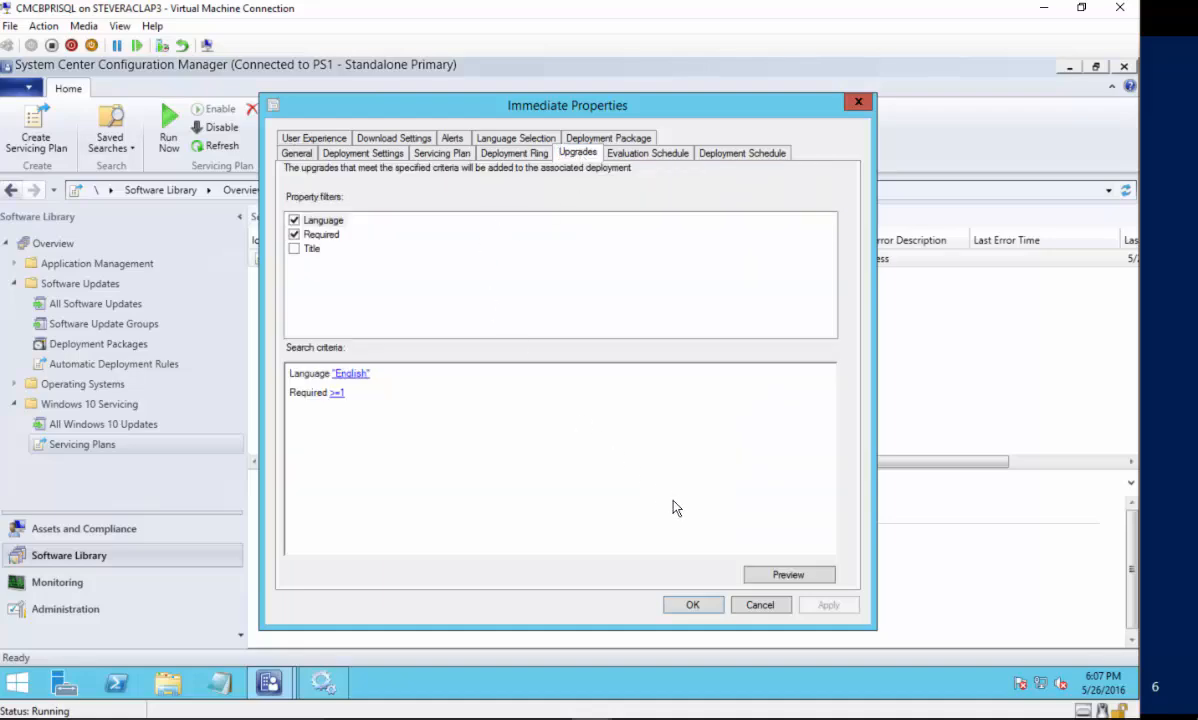
pyautogui.click(788, 576)
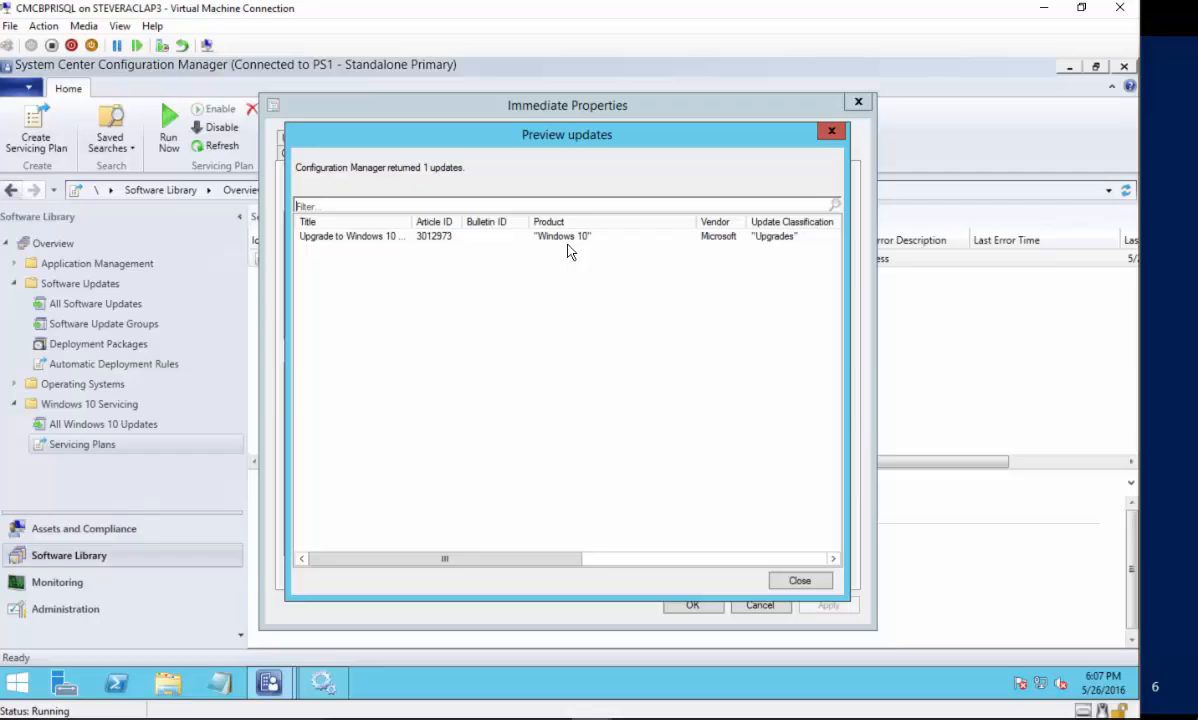
pyautogui.click(795, 582)
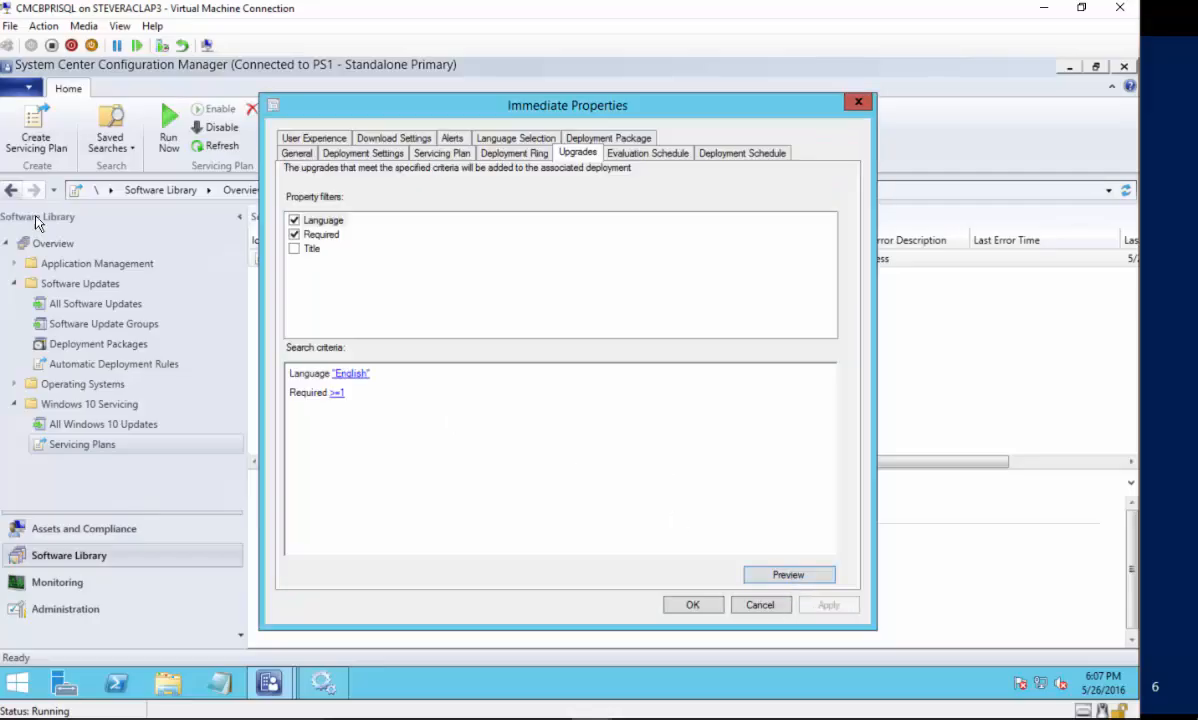
# - Review the plan's evaluation schedule, deployment schedule, user experience, download settings and deployment package, and close the properties without saving
pyautogui.click(655, 155)
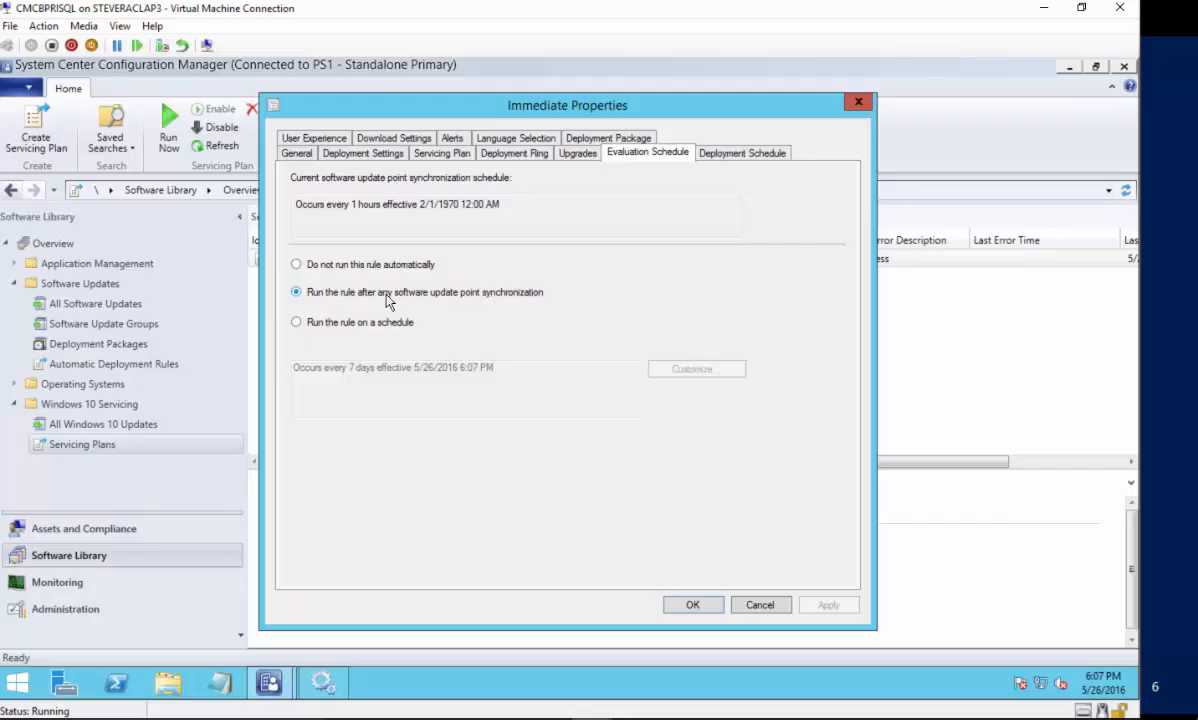
pyautogui.click(741, 155)
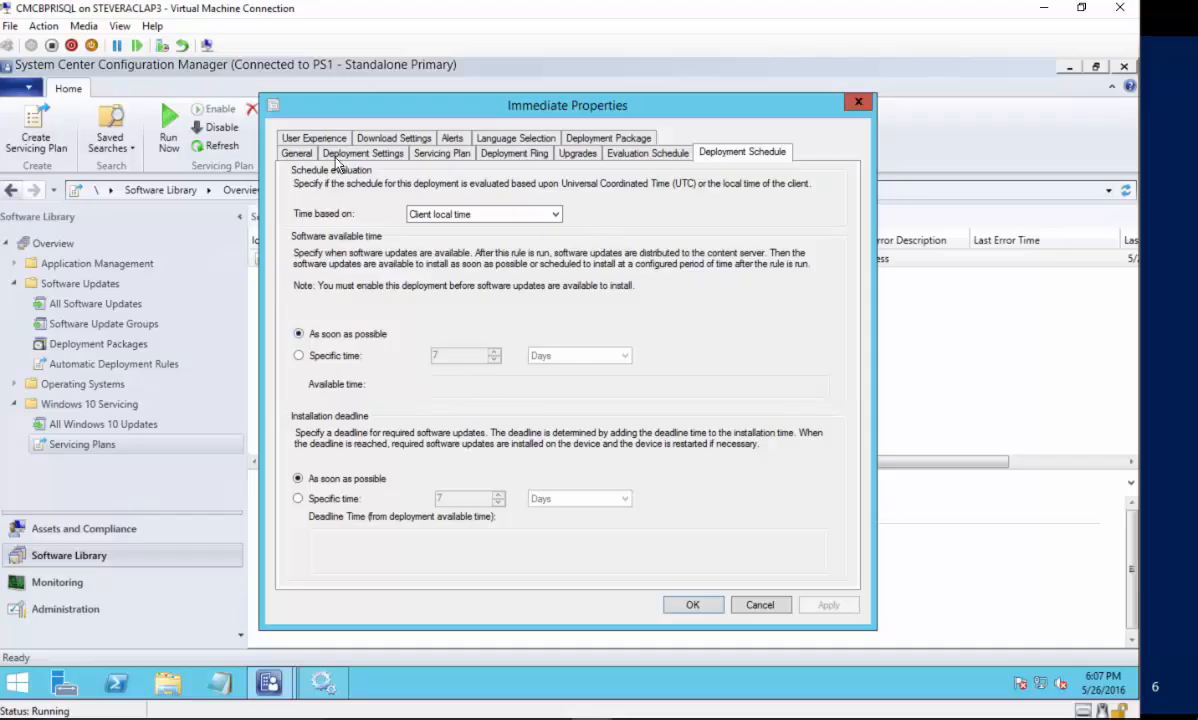
pyautogui.click(313, 139)
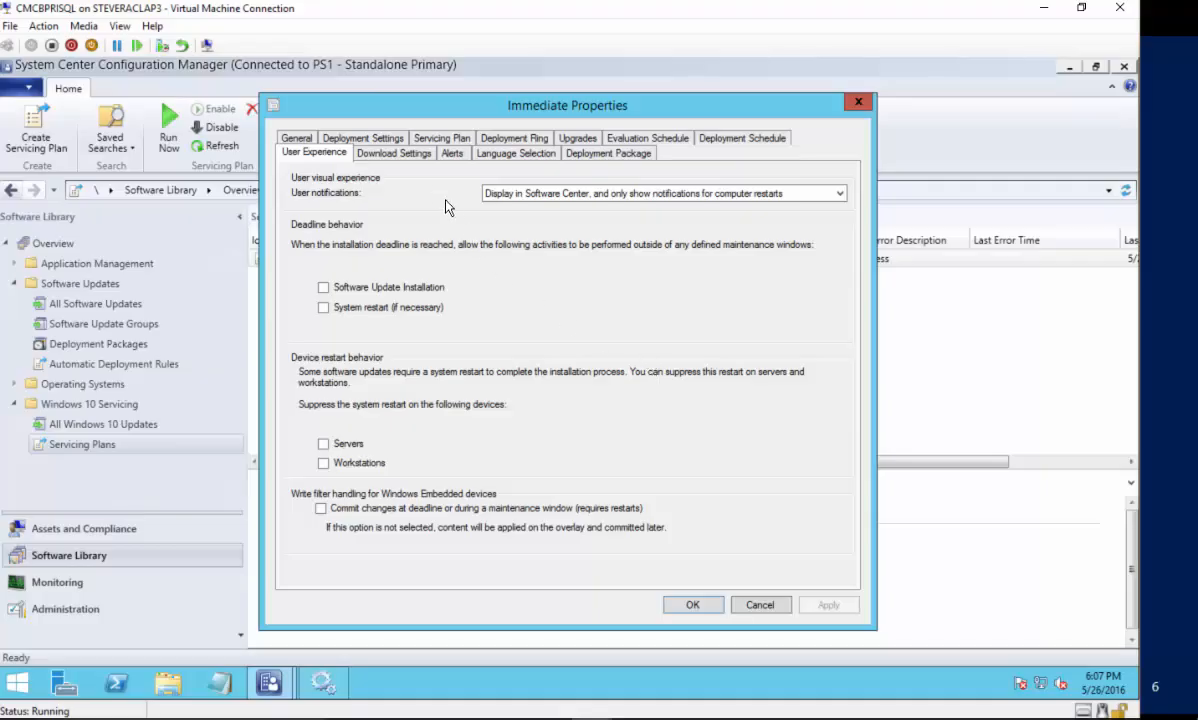
pyautogui.click(405, 154)
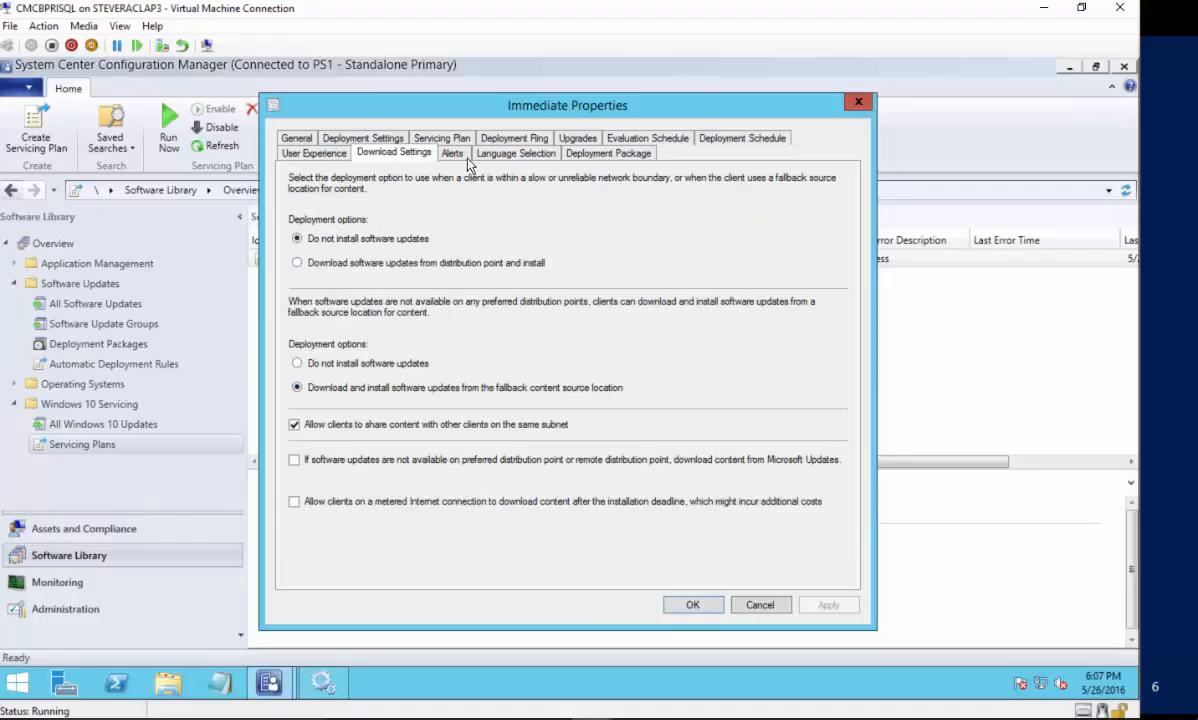
pyautogui.click(566, 152)
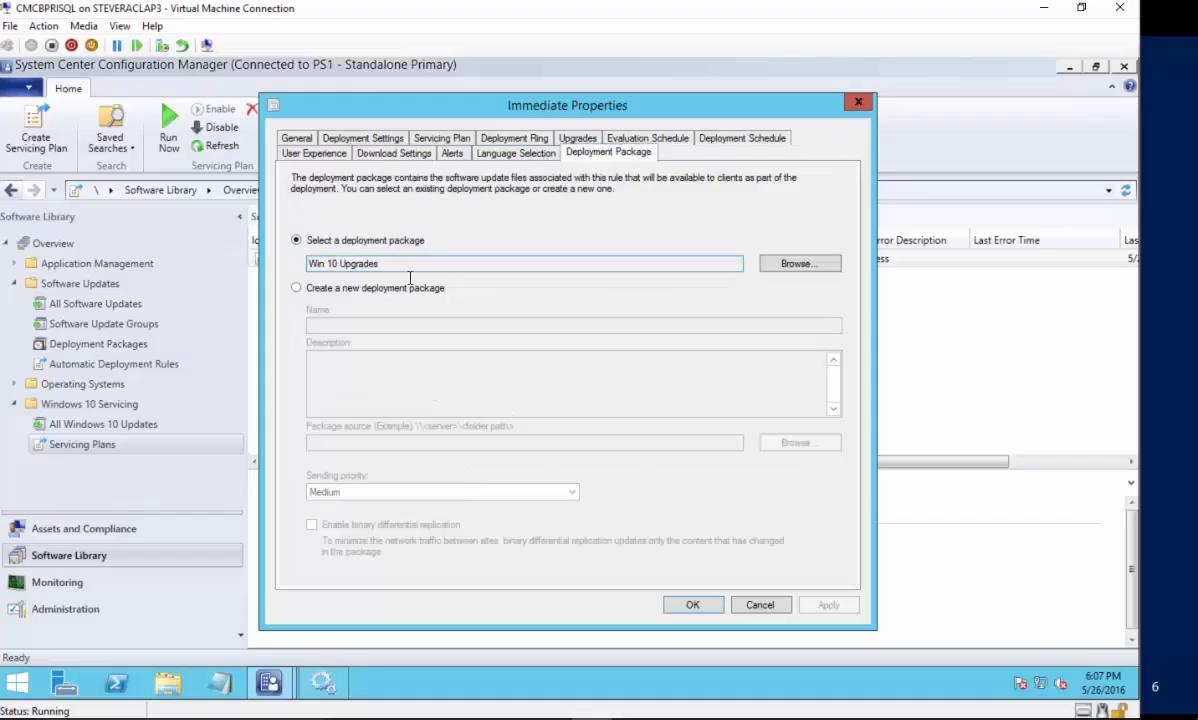
pyautogui.click(748, 606)
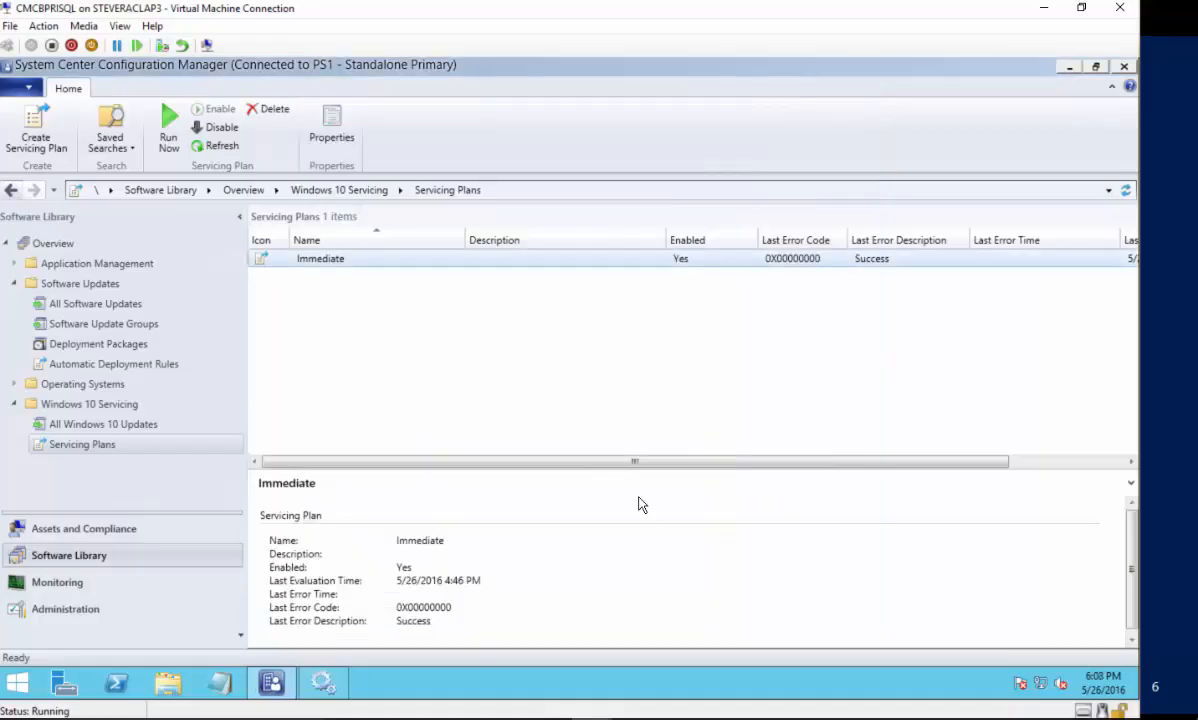
# - Run the Immediate servicing plan now and acknowledge the notice
pyautogui.rightClick(385, 262)
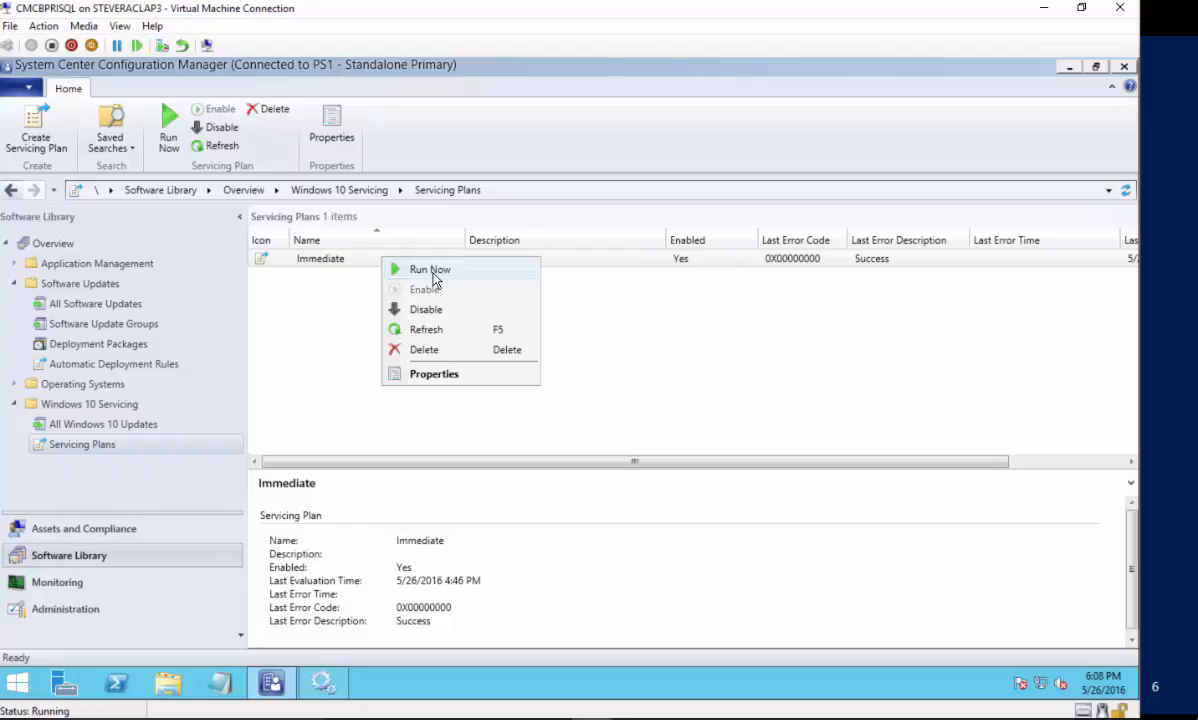
pyautogui.click(430, 271)
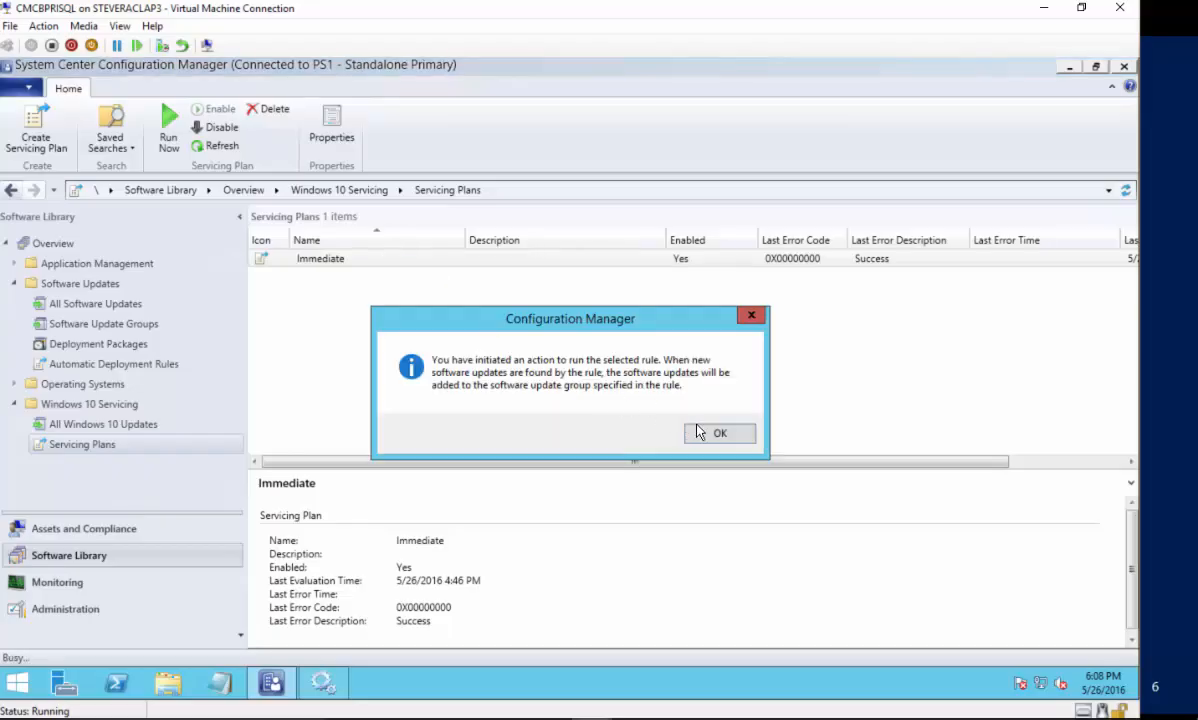
pyautogui.click(706, 433)
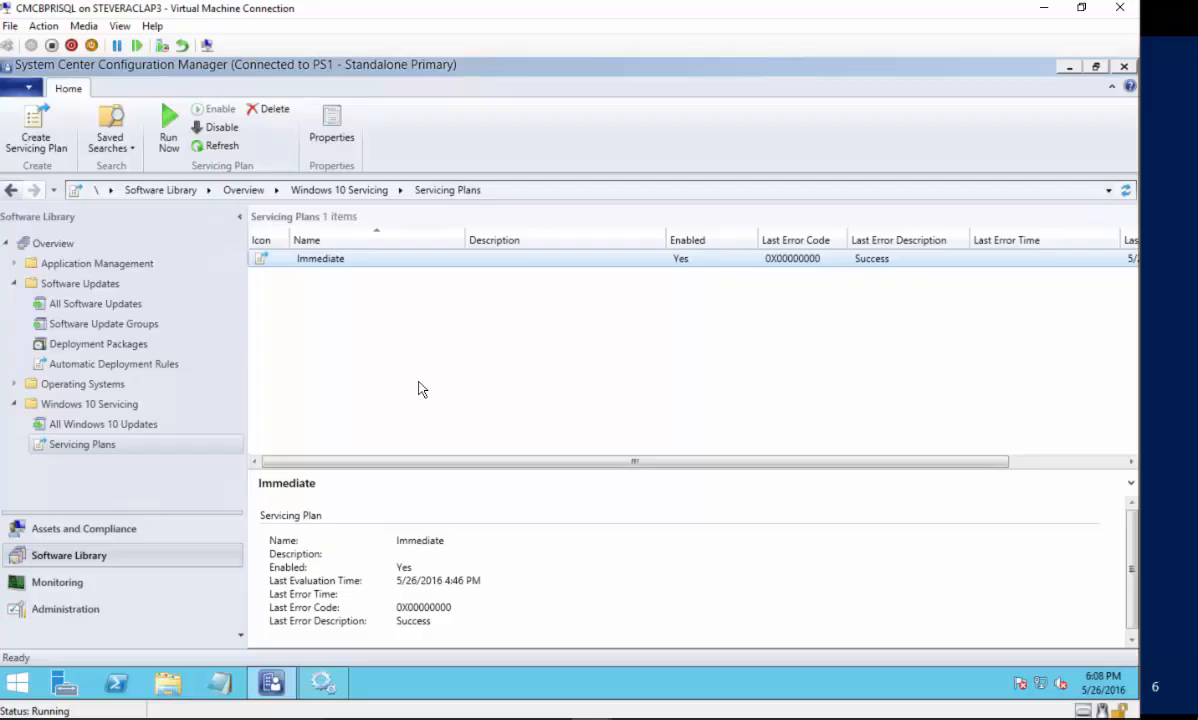
# - Switch to File Explorer and open ruleengine.log from C:\Program Files\Microsoft Configuration Manager\Logs to examine the rule processing
pyautogui.click(160, 682)
pyautogui.doubleClick(415, 278)
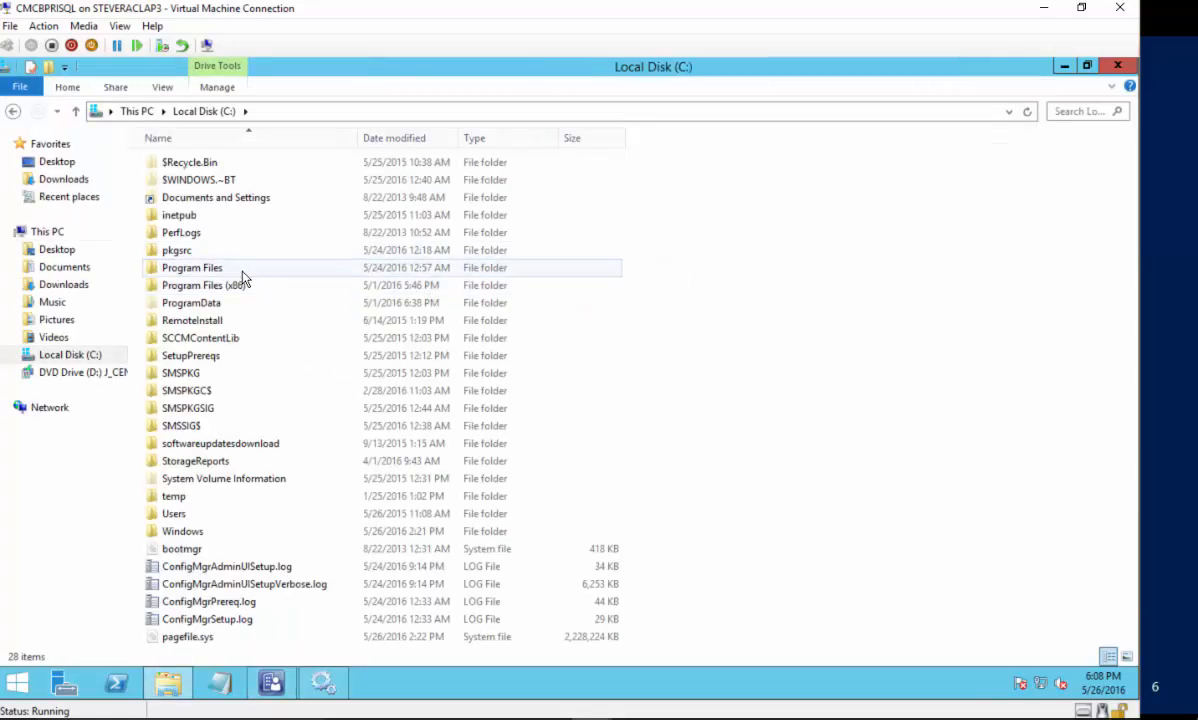
pyautogui.doubleClick(241, 267)
pyautogui.doubleClick(248, 217)
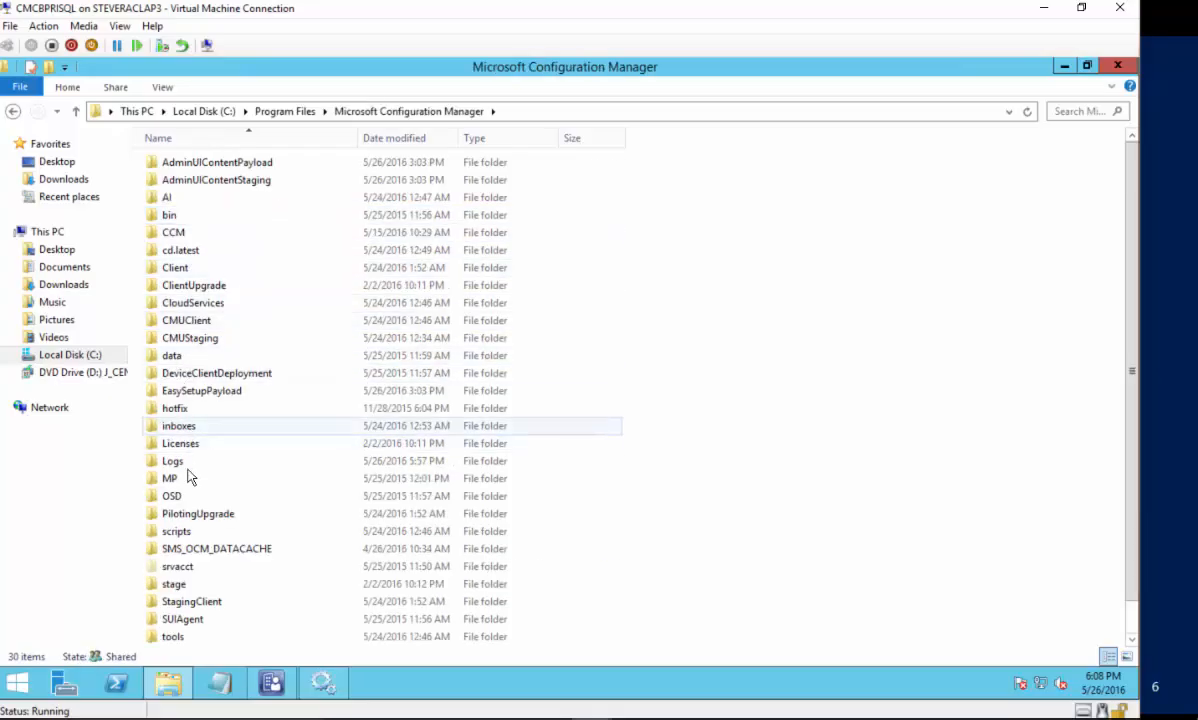
pyautogui.doubleClick(178, 462)
pyautogui.click(189, 461)
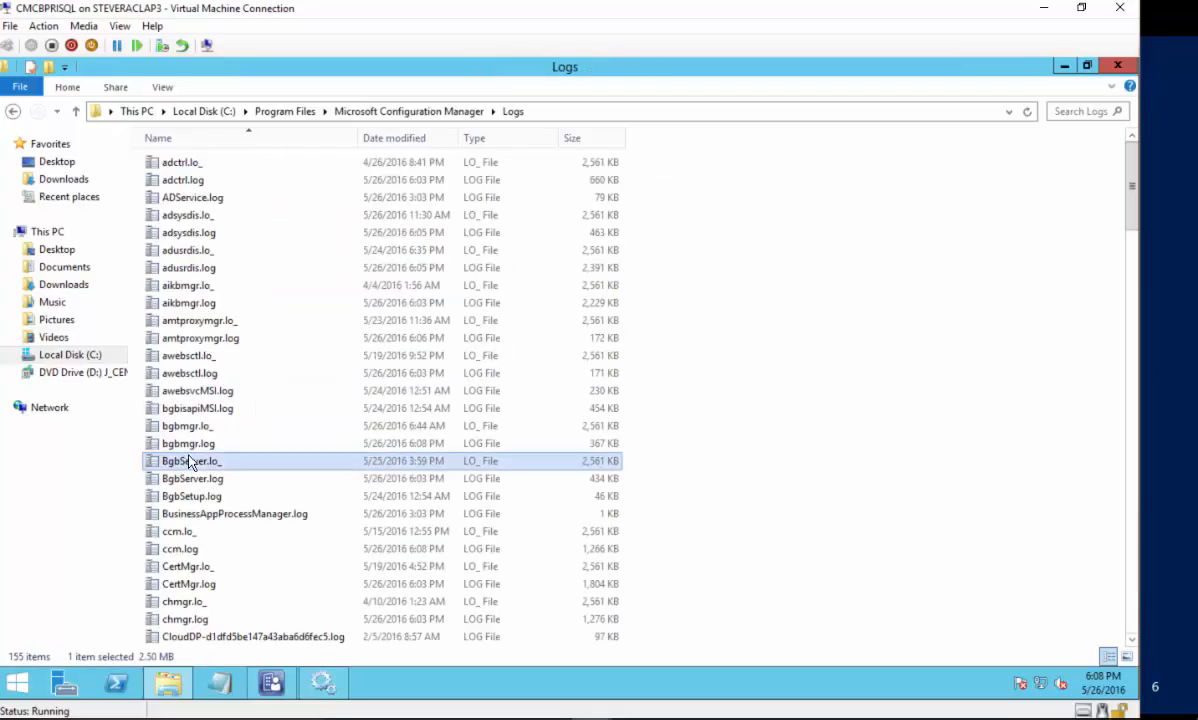
pyautogui.write('ru')
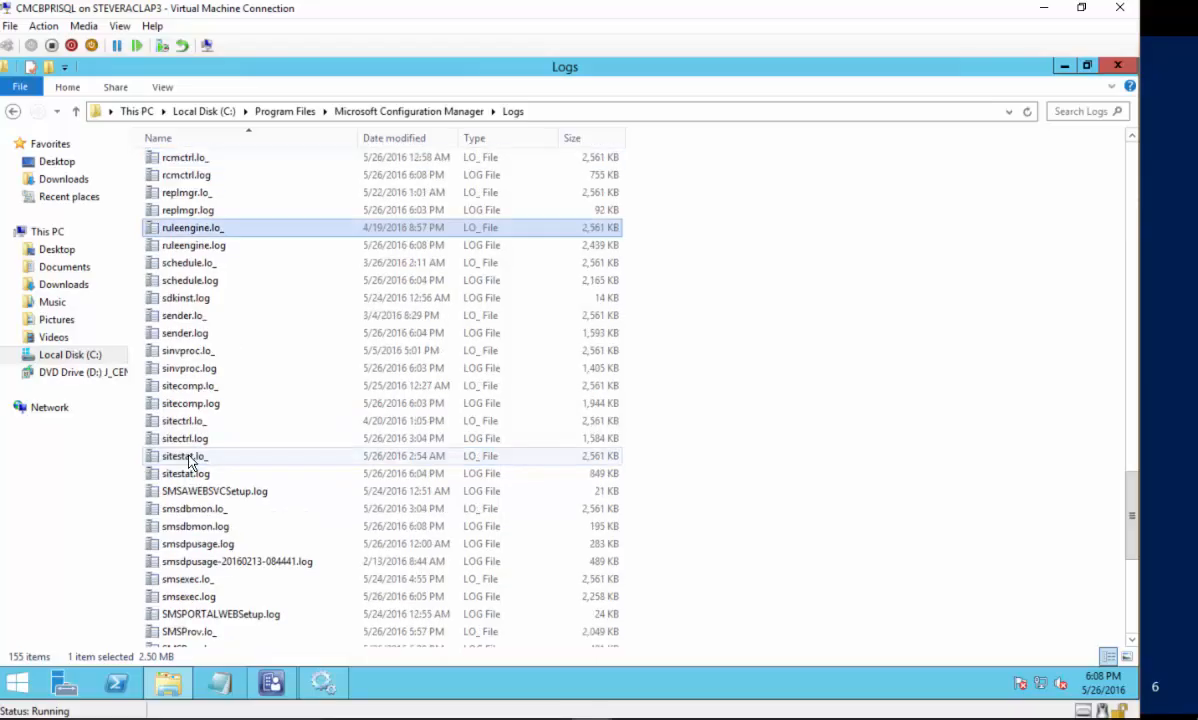
pyautogui.doubleClick(205, 247)
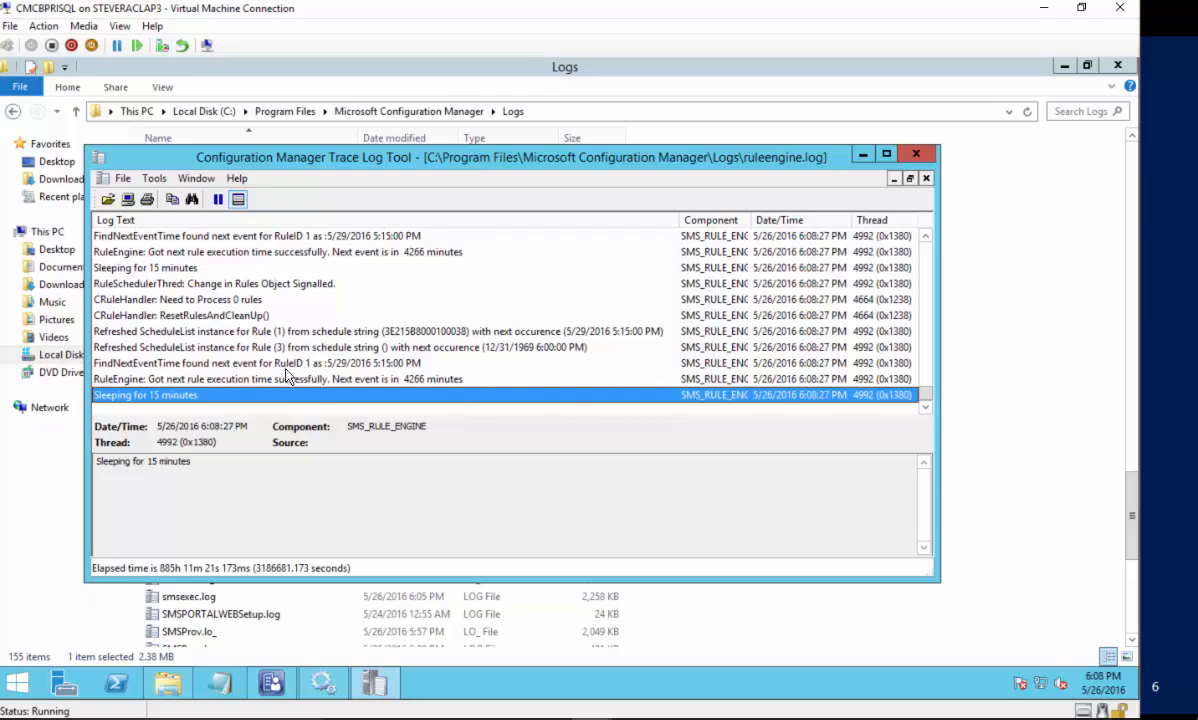
# - Examine the ruleengine.log entries on content download, update group creation and deployment creation, and minimise the log window
pyautogui.scroll(5, 290, 375)
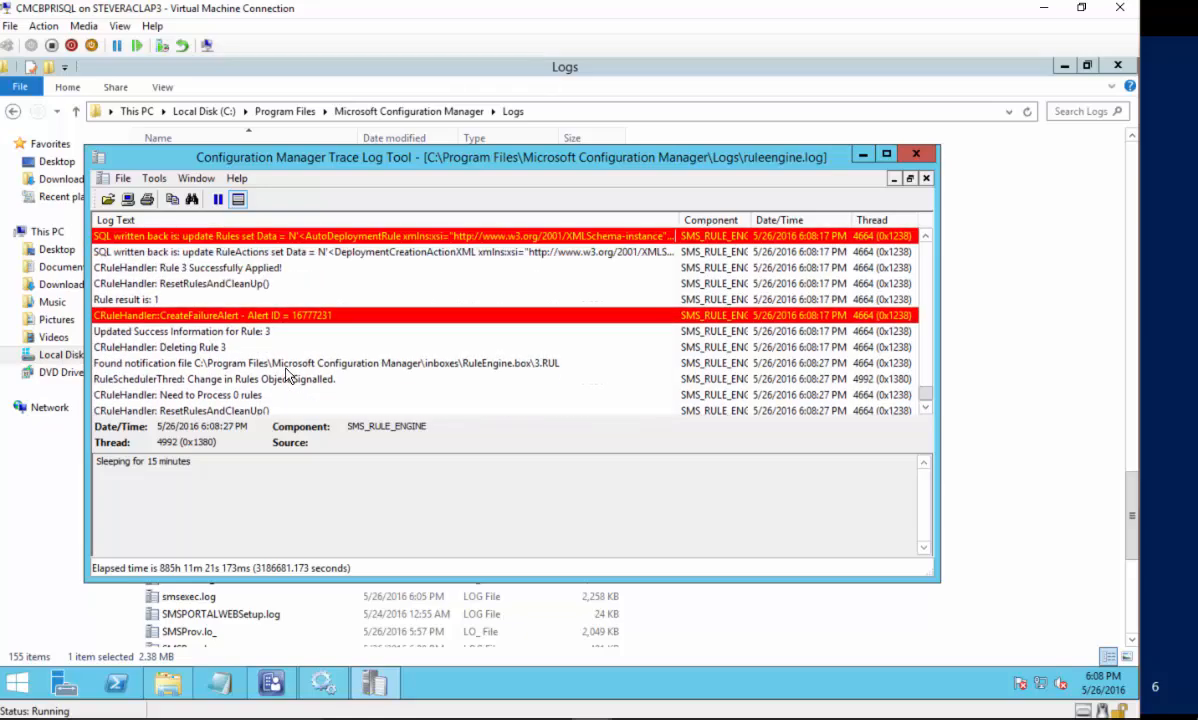
pyautogui.scroll(5, 280, 368)
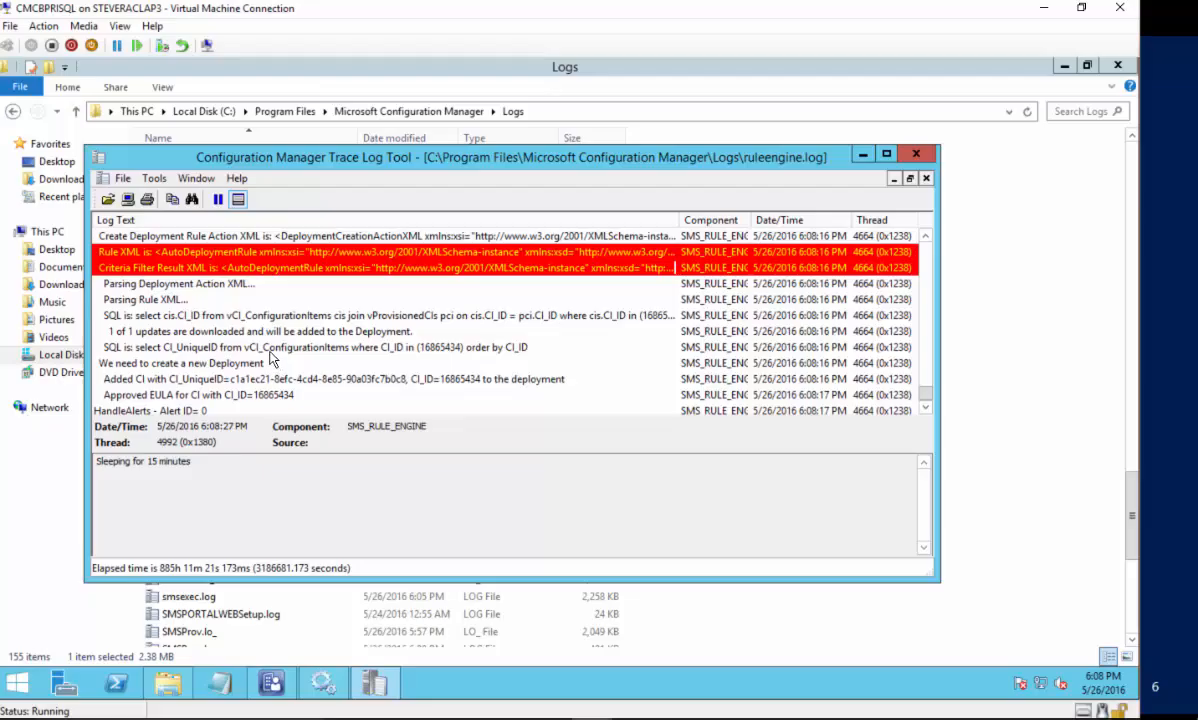
pyautogui.scroll(3, 255, 335)
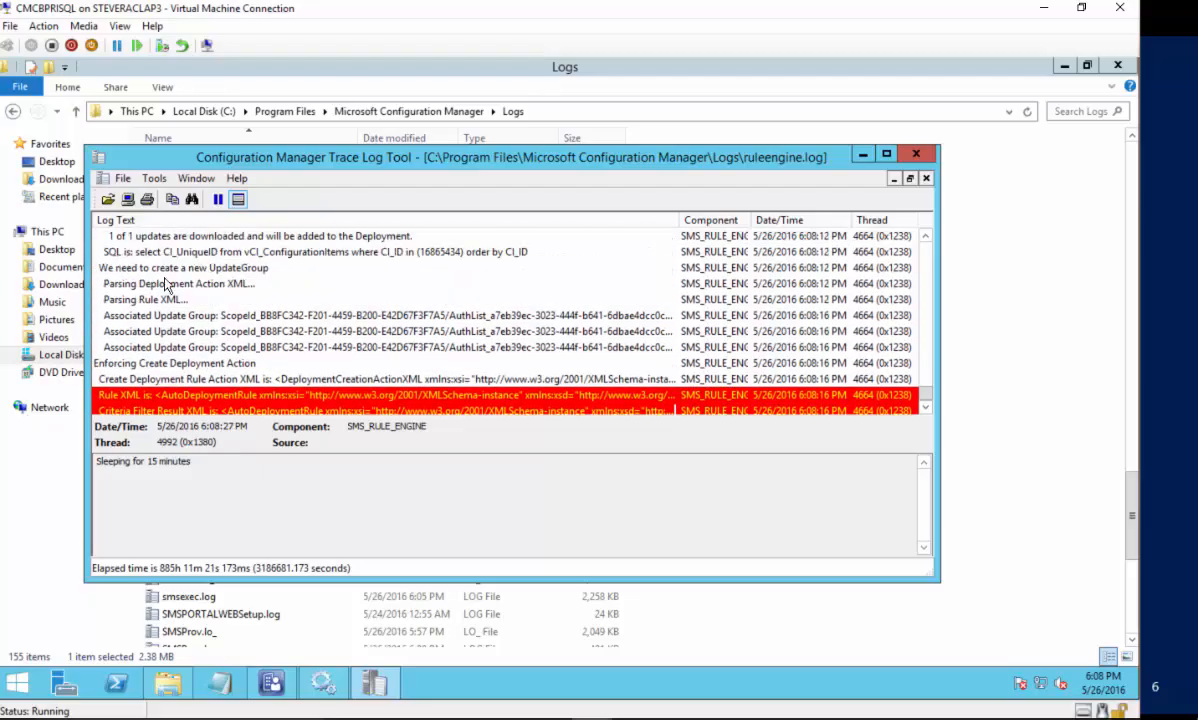
pyautogui.scroll(2, 155, 267)
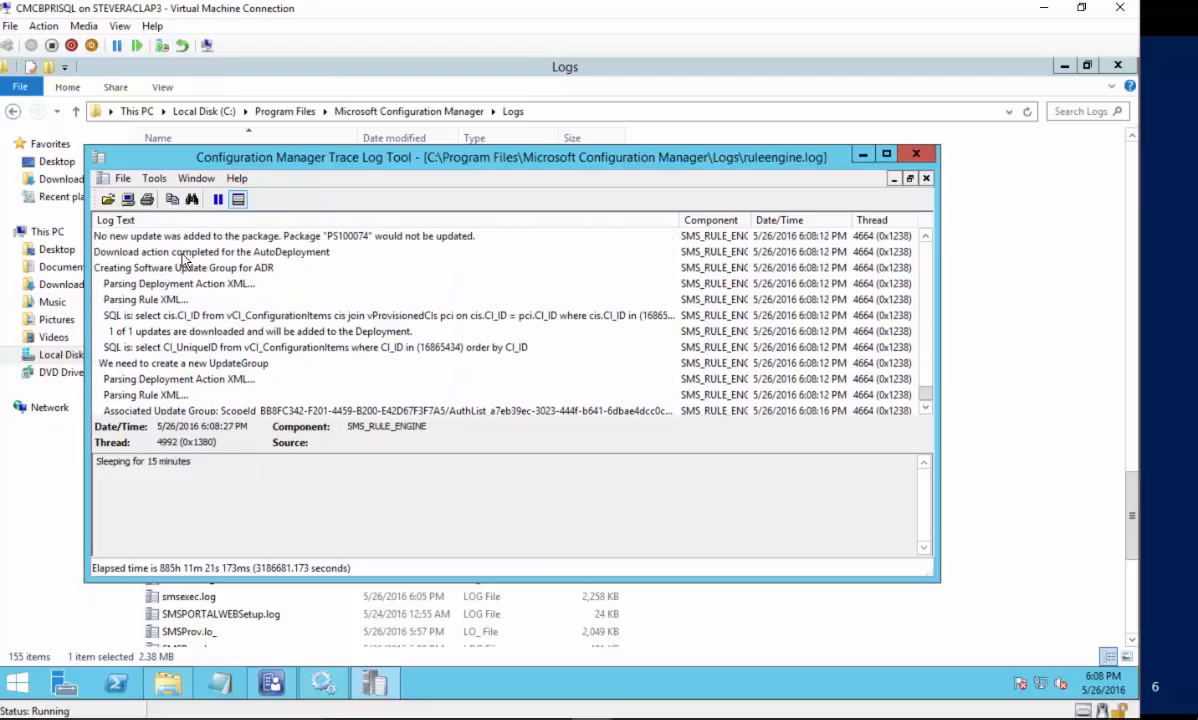
pyautogui.scroll(1, 295, 268)
pyautogui.scroll(-1, 300, 273)
pyautogui.scroll(-1, 358, 304)
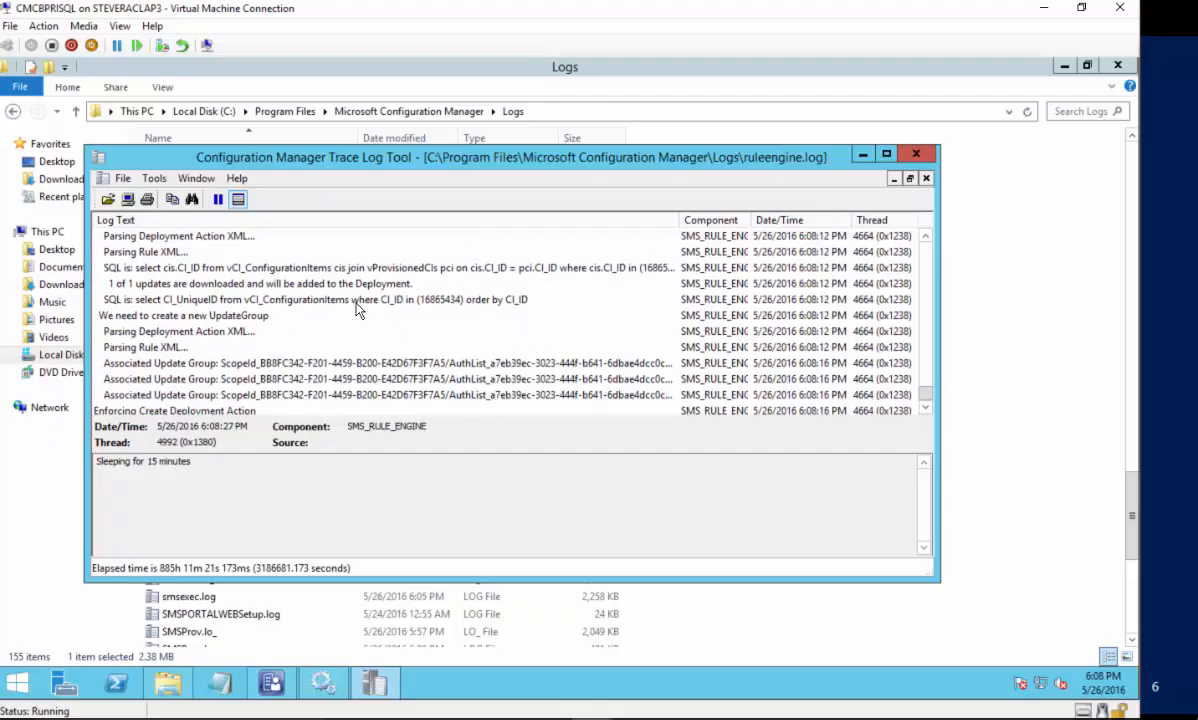
pyautogui.scroll(2, 357, 302)
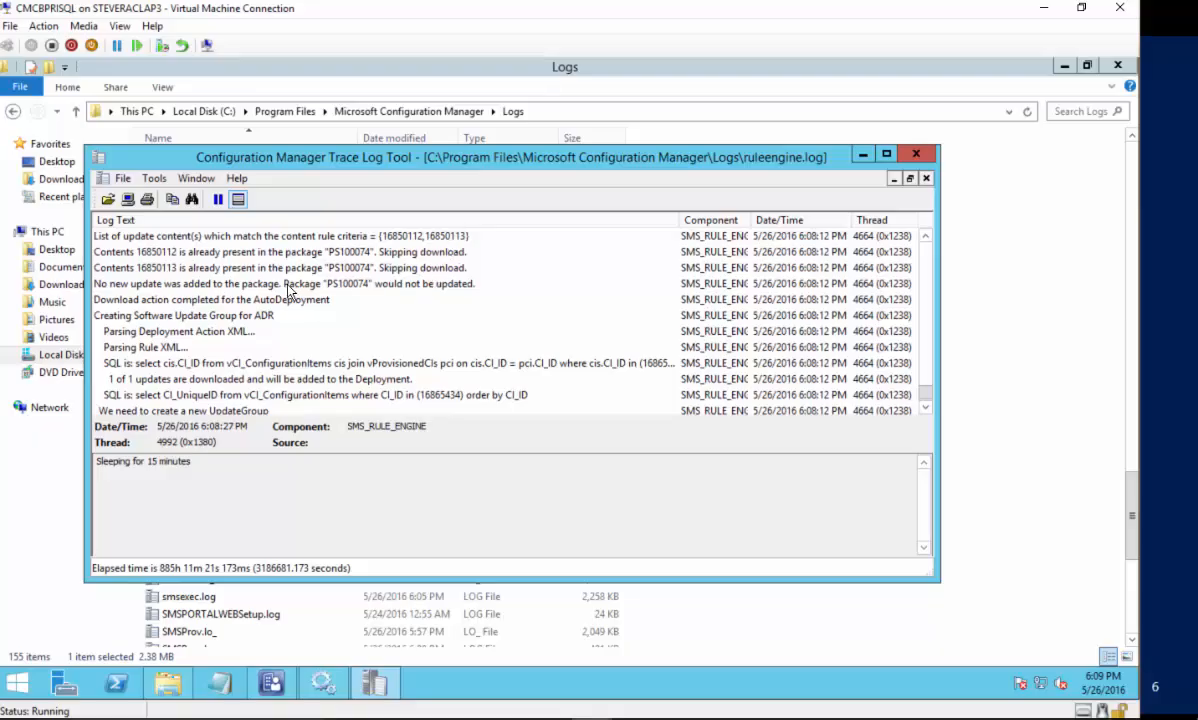
pyautogui.scroll(2, 243, 305)
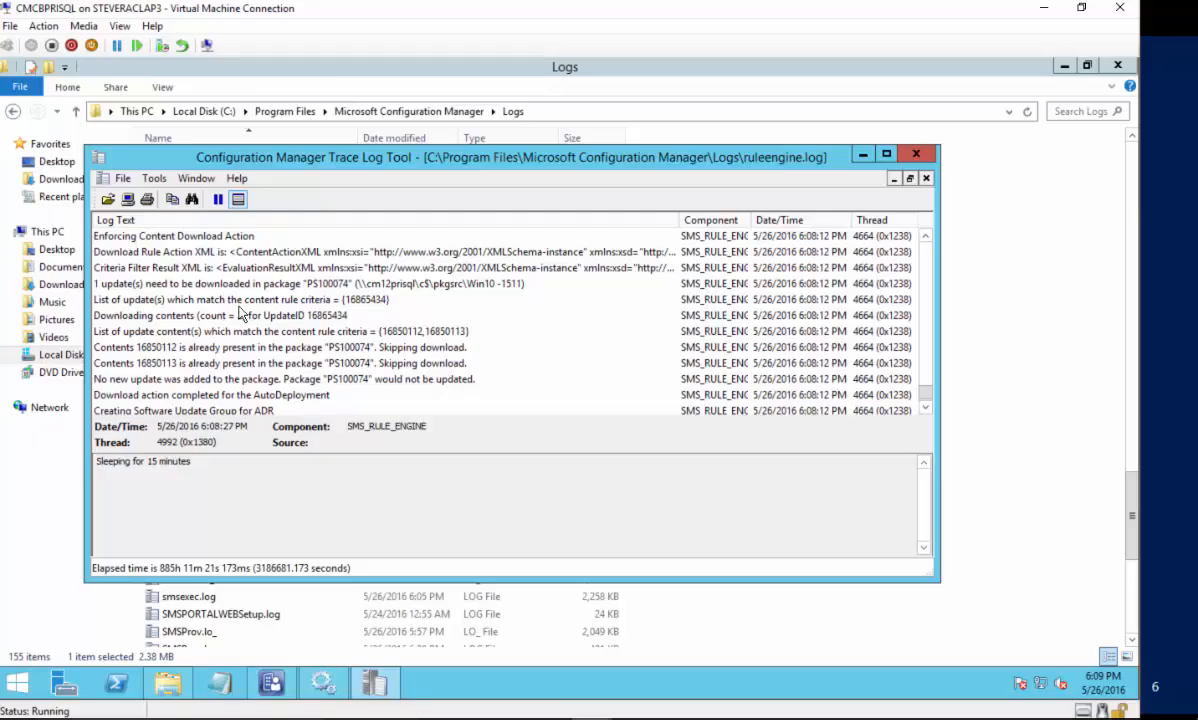
pyautogui.click(866, 156)
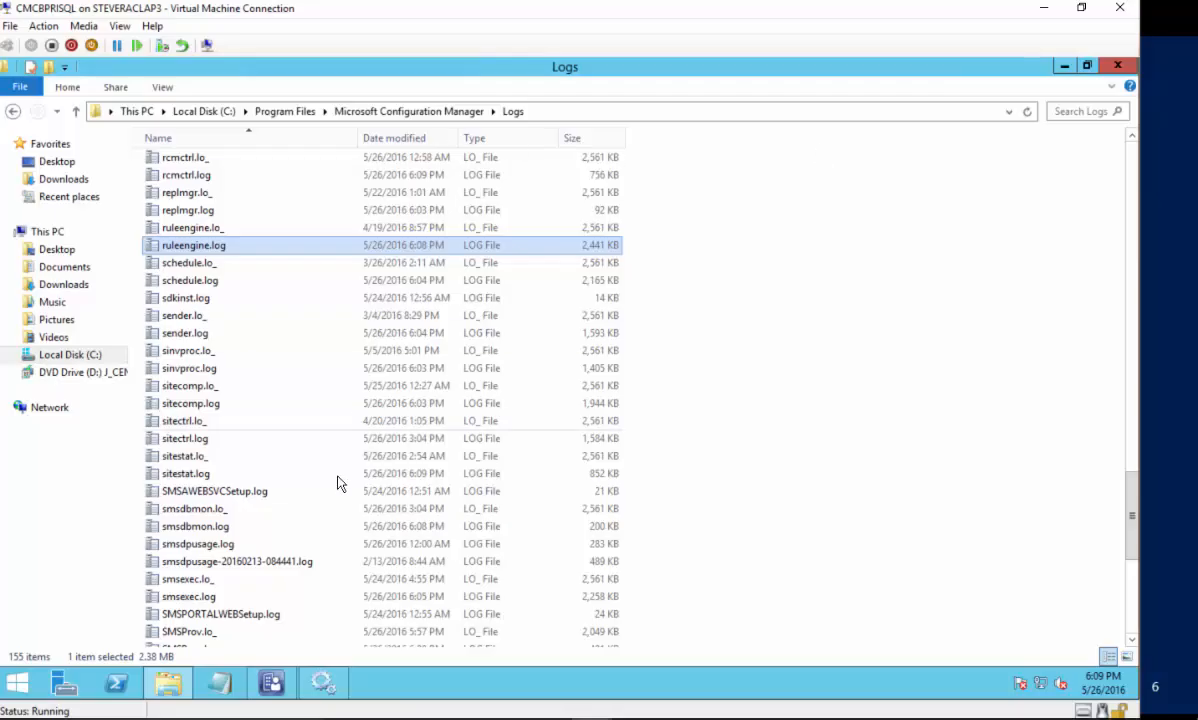
# - Search the whole C: drive from a command prompt with dir patchdownloader*.* /s and look through the listed folders for log files
pyautogui.rightClick(20, 684)
pyautogui.click(76, 645)
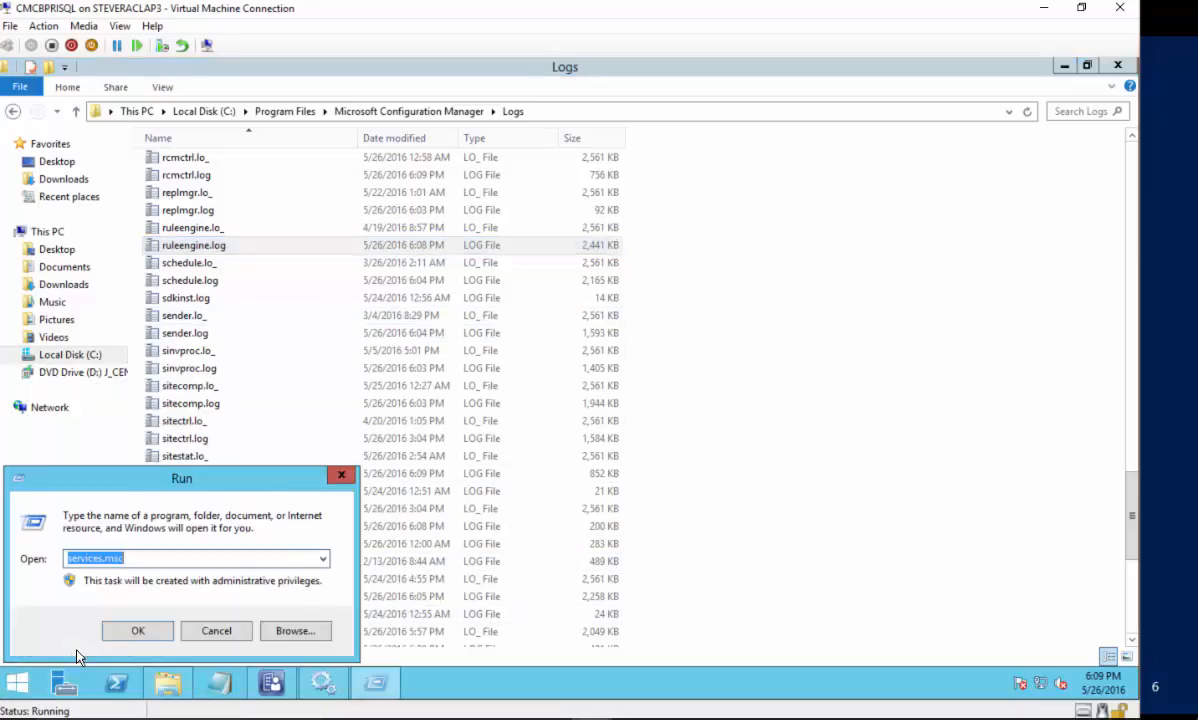
pyautogui.write('cmd')
pyautogui.press('Return')
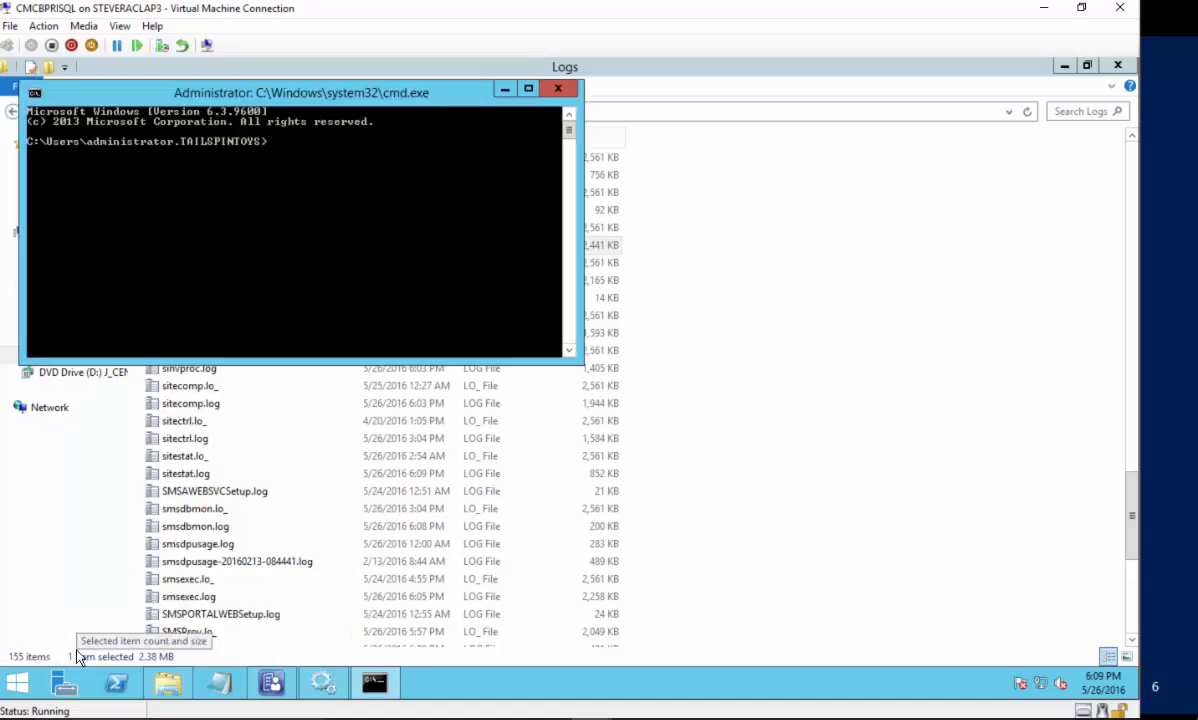
pyautogui.write('cd \\')
pyautogui.press('Return')
pyautogui.write('dir patchdownloader*.* /s')
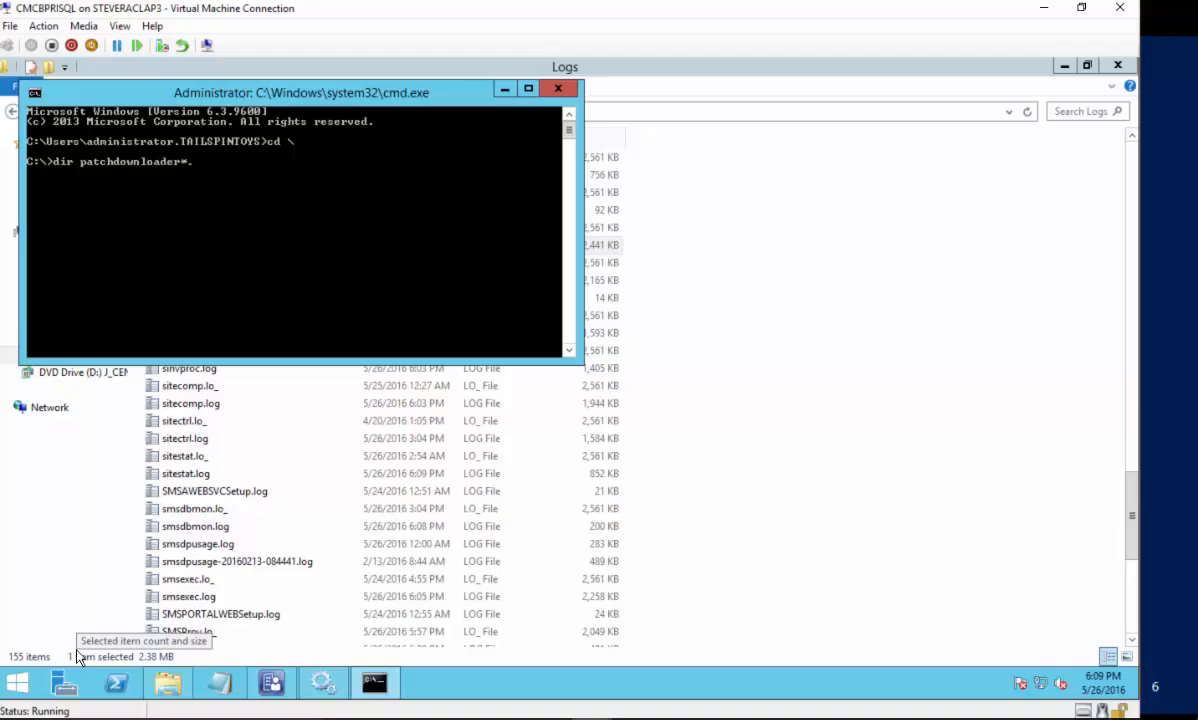
pyautogui.press('Return')
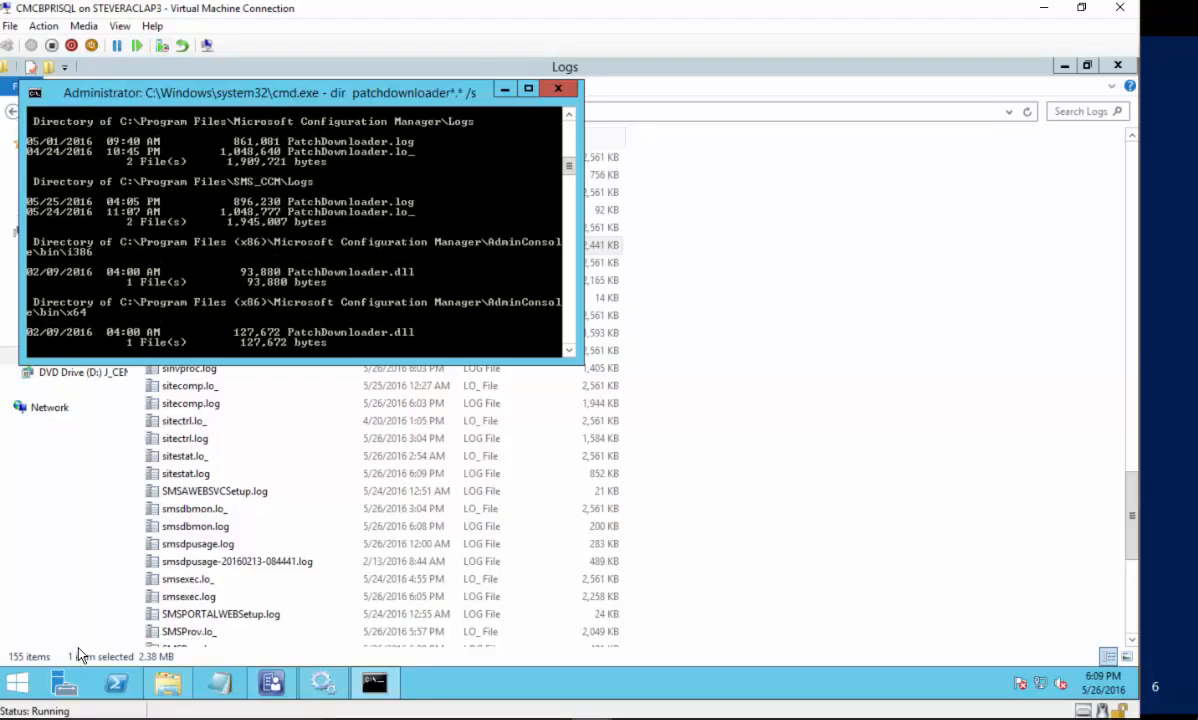
pyautogui.scroll(2, 390, 280)
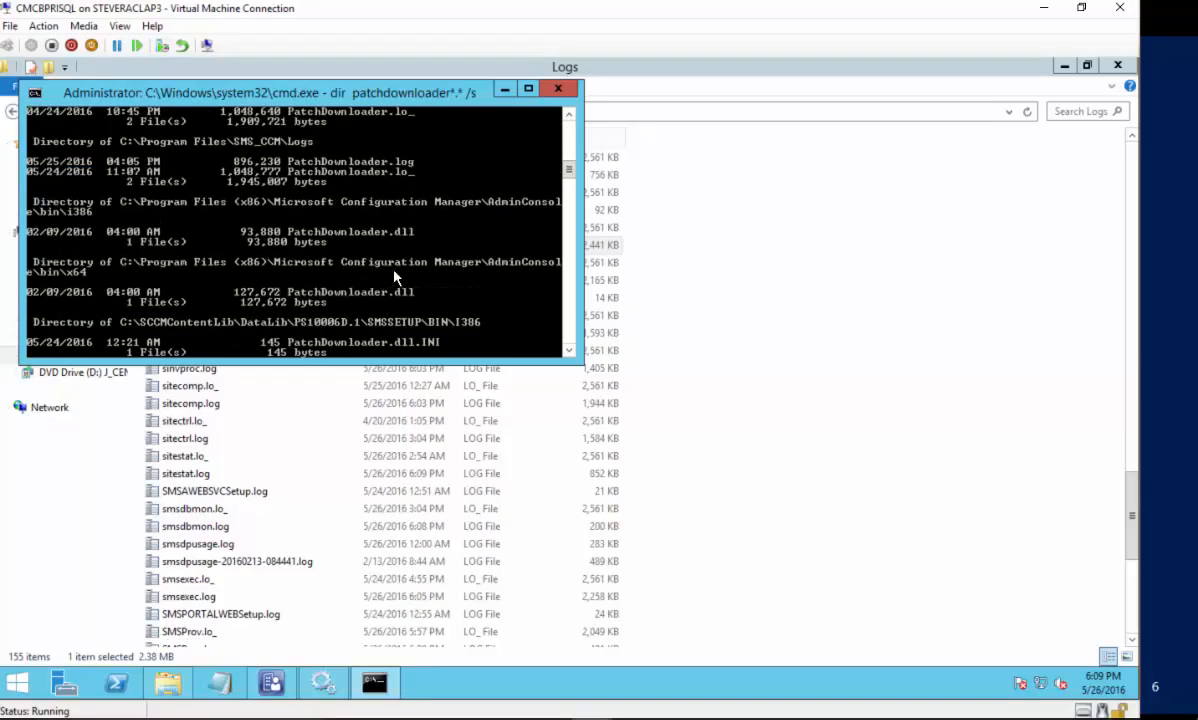
pyautogui.scroll(-5, 392, 205)
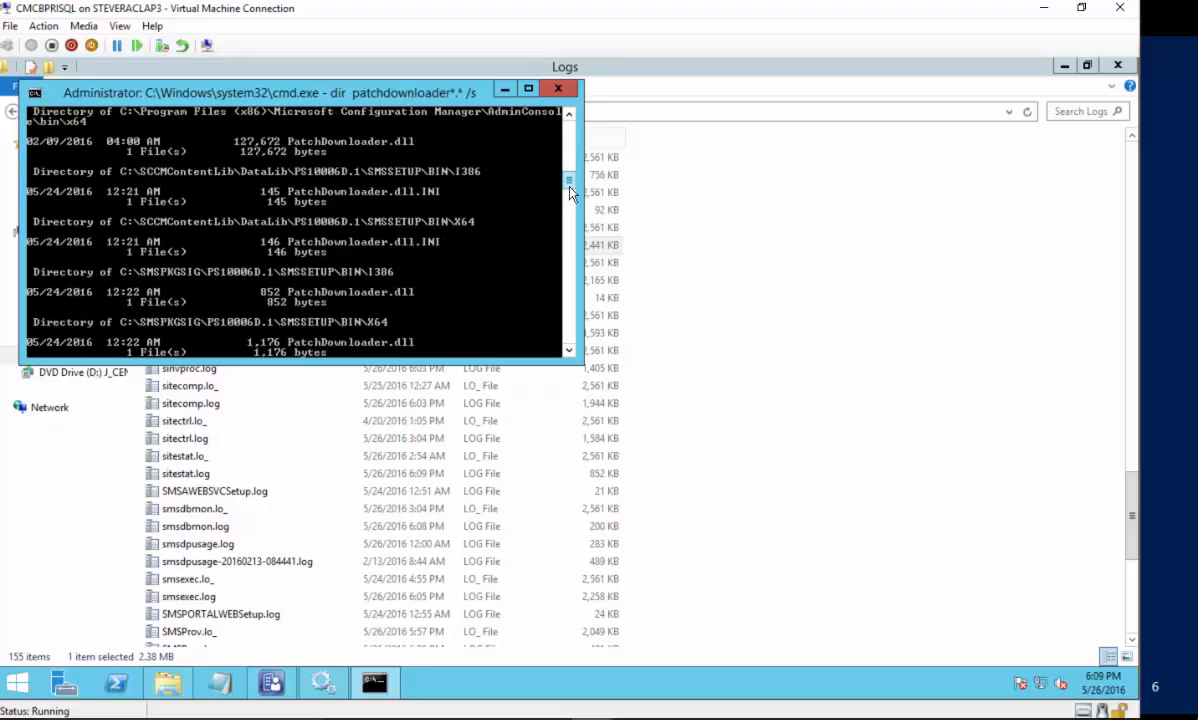
pyautogui.scroll(6, 533, 174)
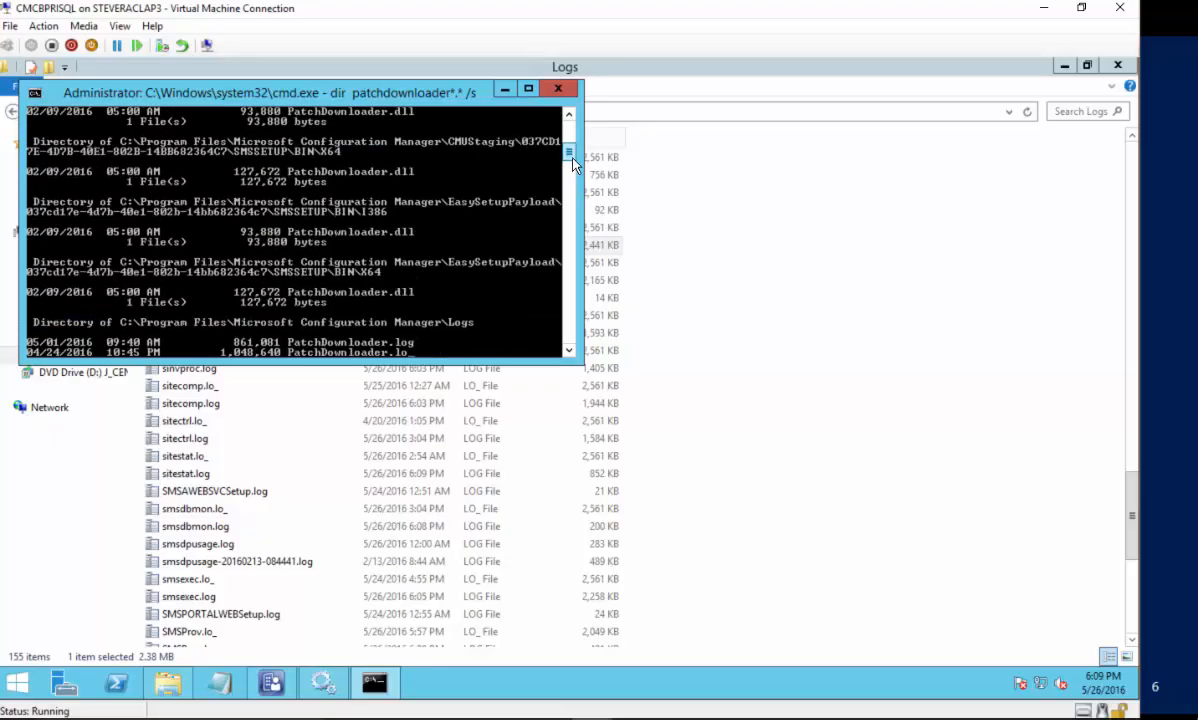
pyautogui.moveTo(573, 158); pyautogui.dragTo(576, 132)
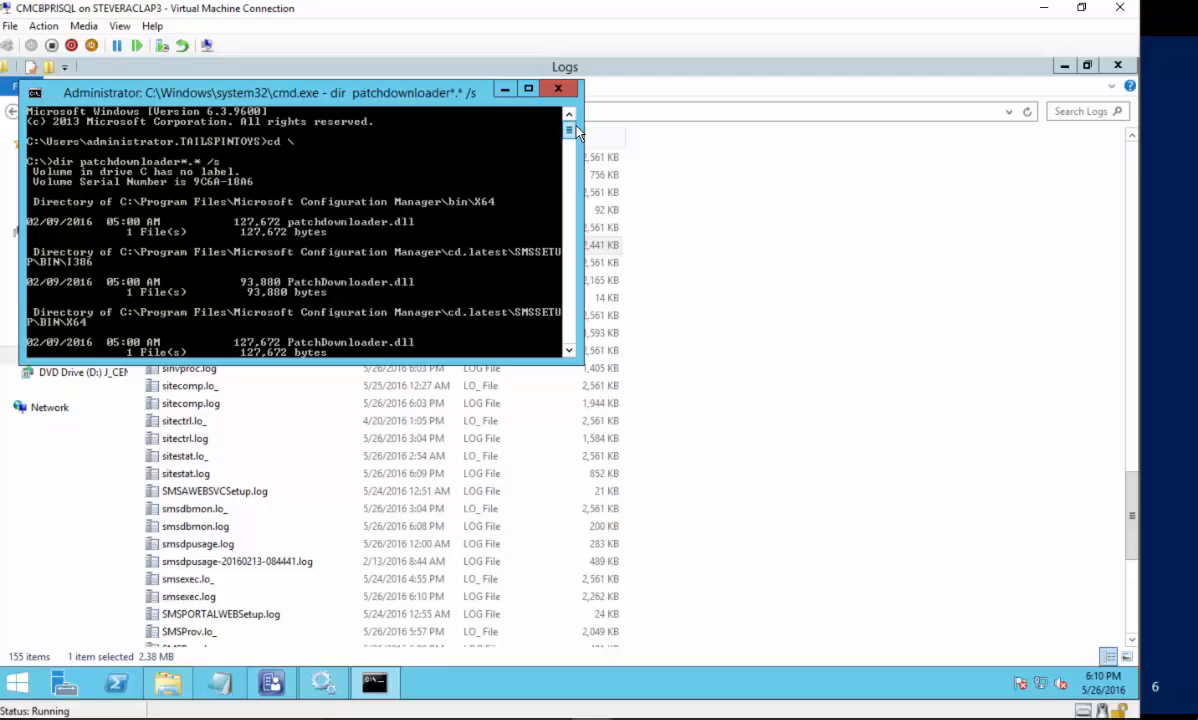
pyautogui.moveTo(576, 130); pyautogui.dragTo(576, 172)
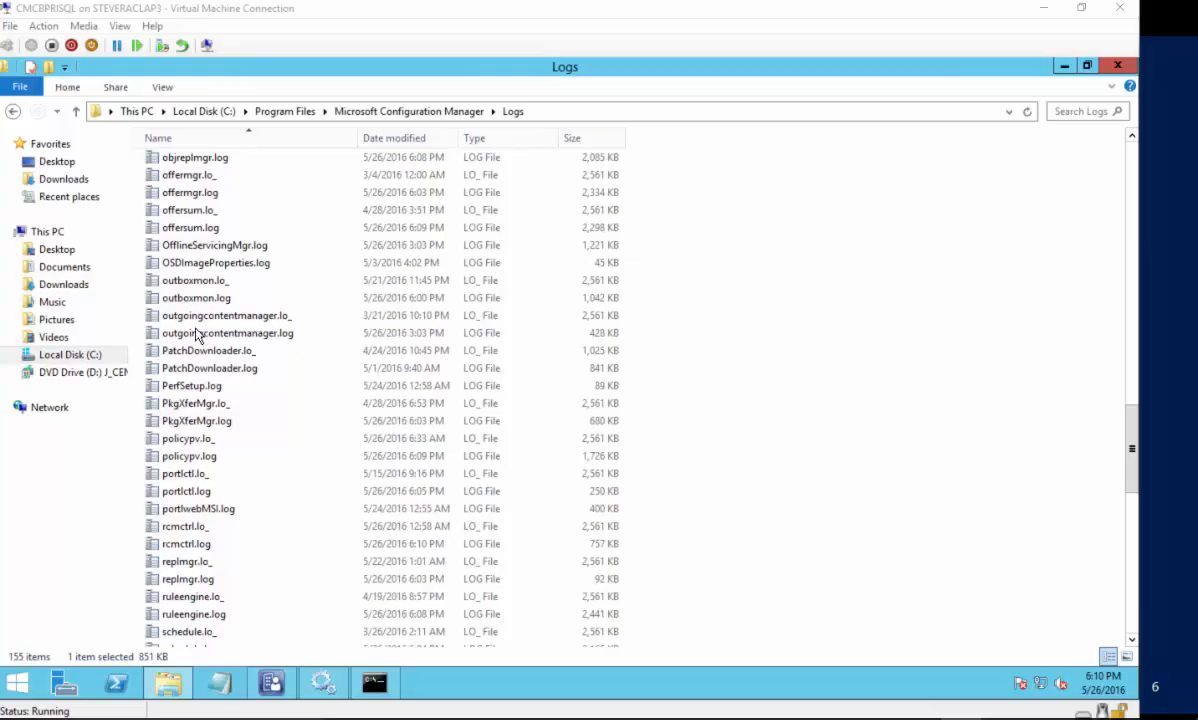
# - Review the download entries in PatchDownloader.log from the Logs folder, and close the log, the folder and the command prompt
pyautogui.doubleClick(203, 369)
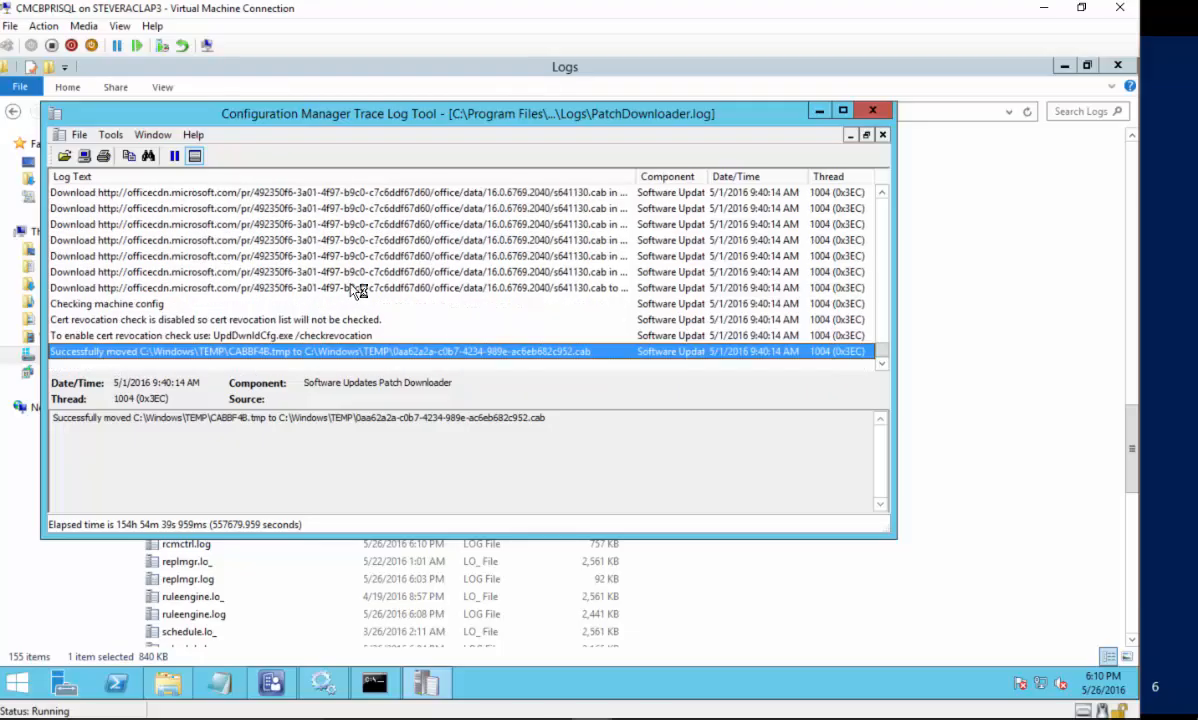
pyautogui.scroll(3, 437, 310)
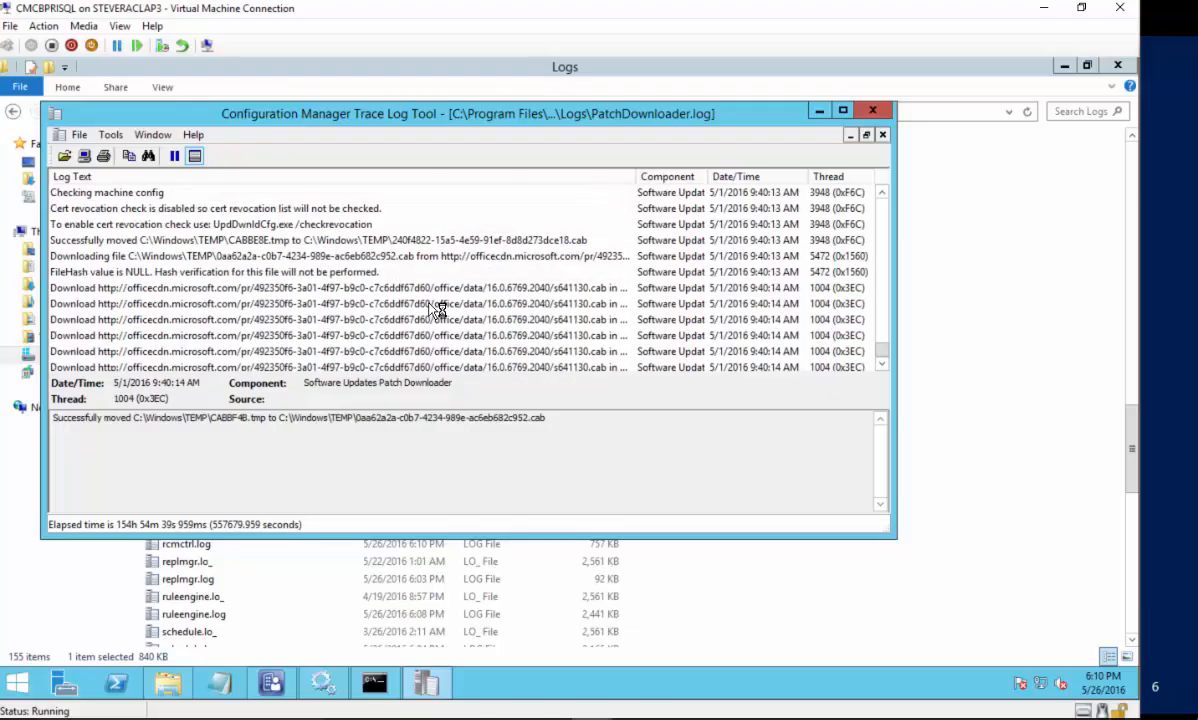
pyautogui.scroll(10, 437, 310)
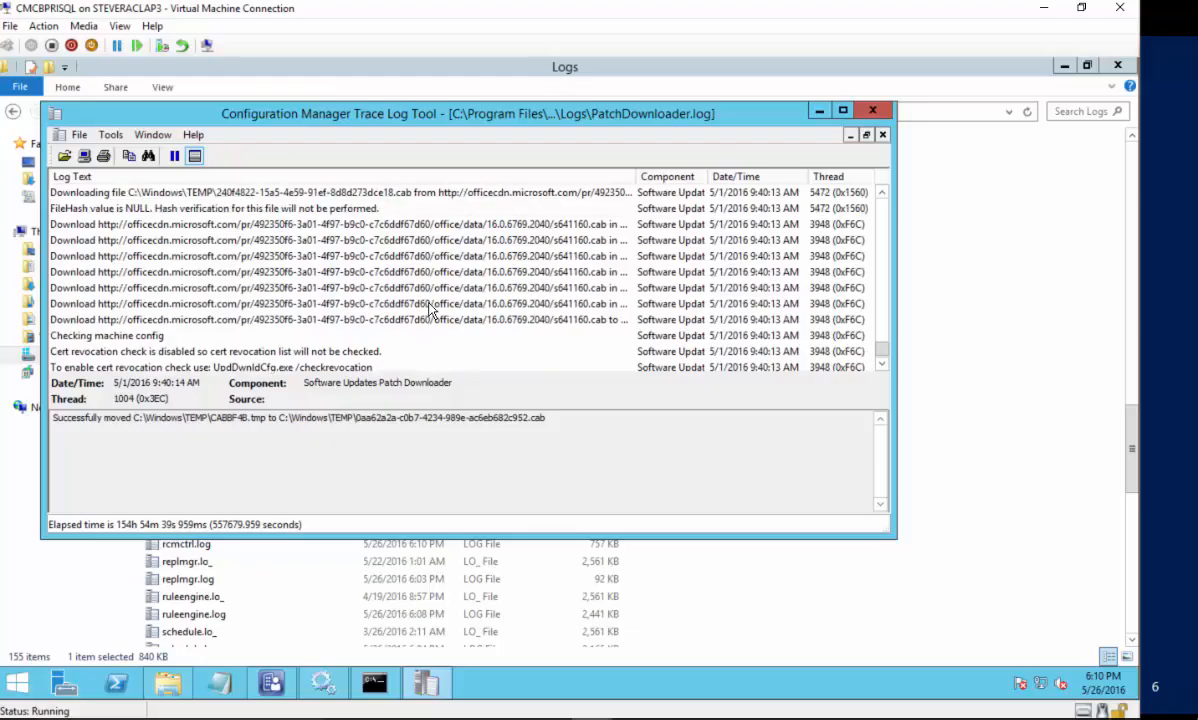
pyautogui.click(873, 110)
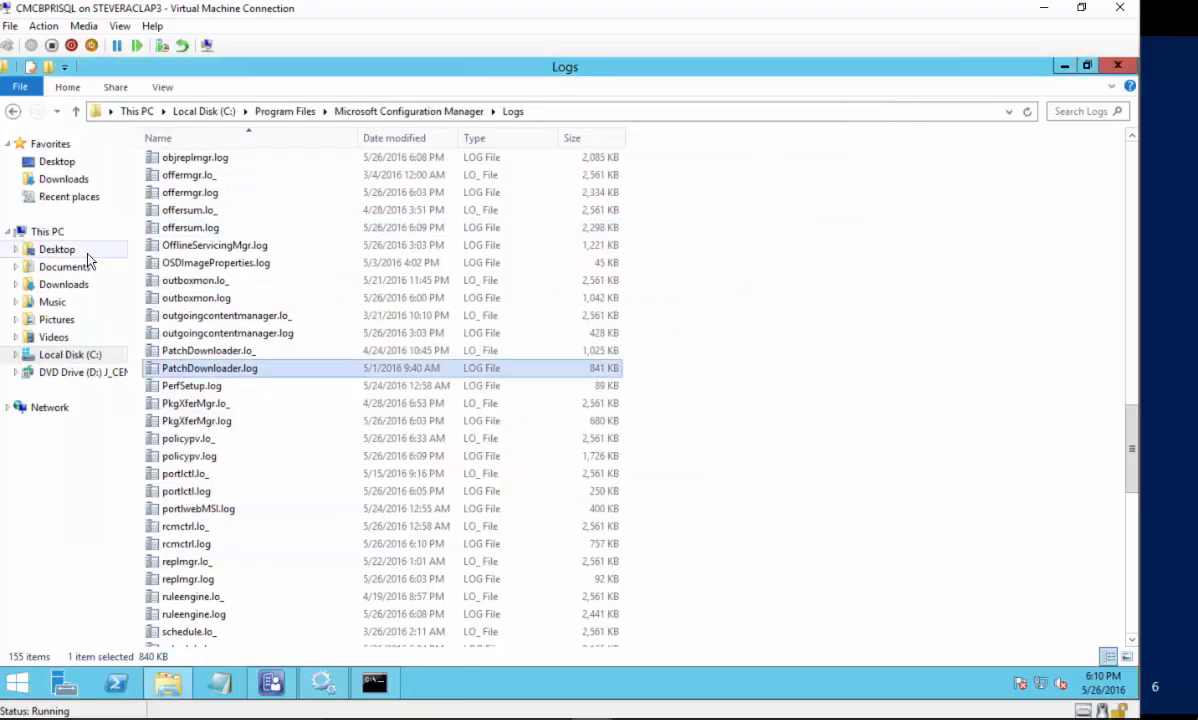
pyautogui.click(1115, 68)
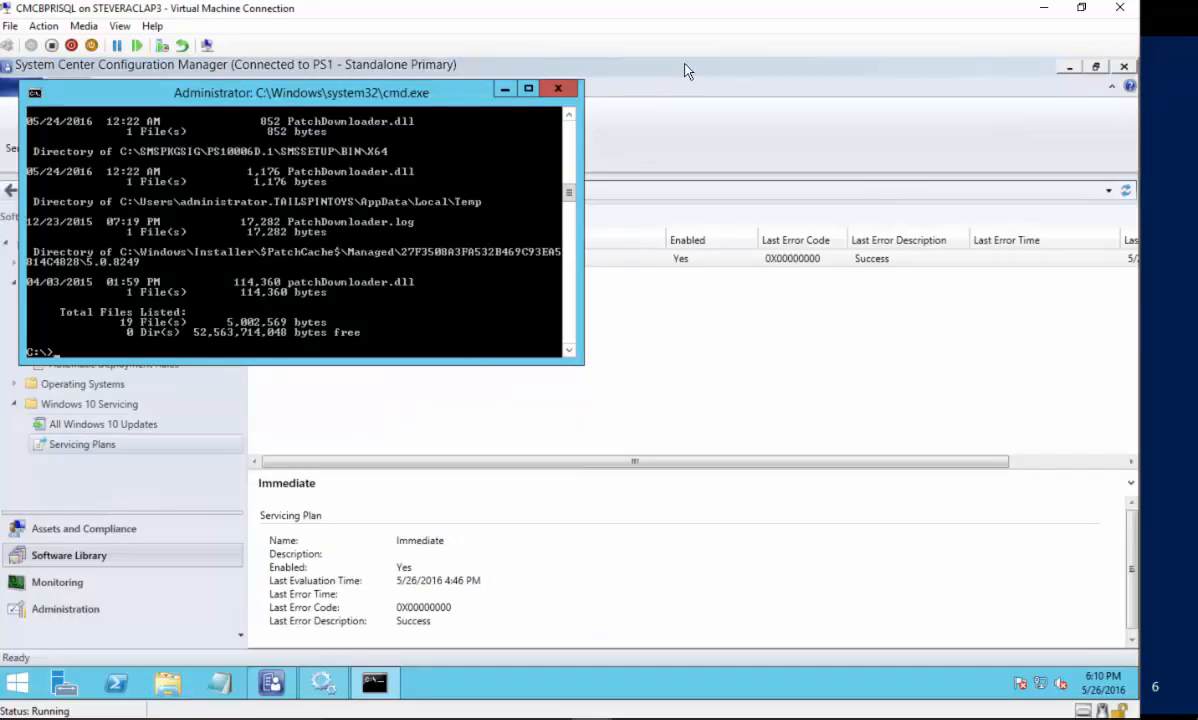
pyautogui.click(558, 89)
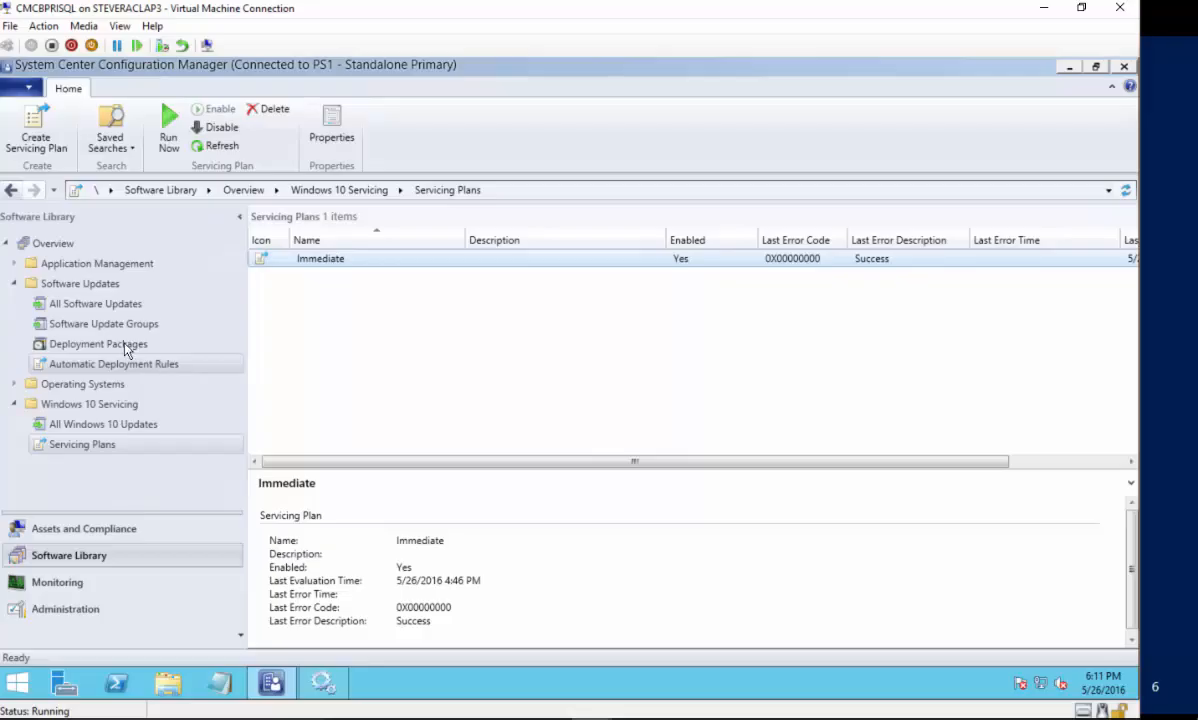
pyautogui.click(100, 324)
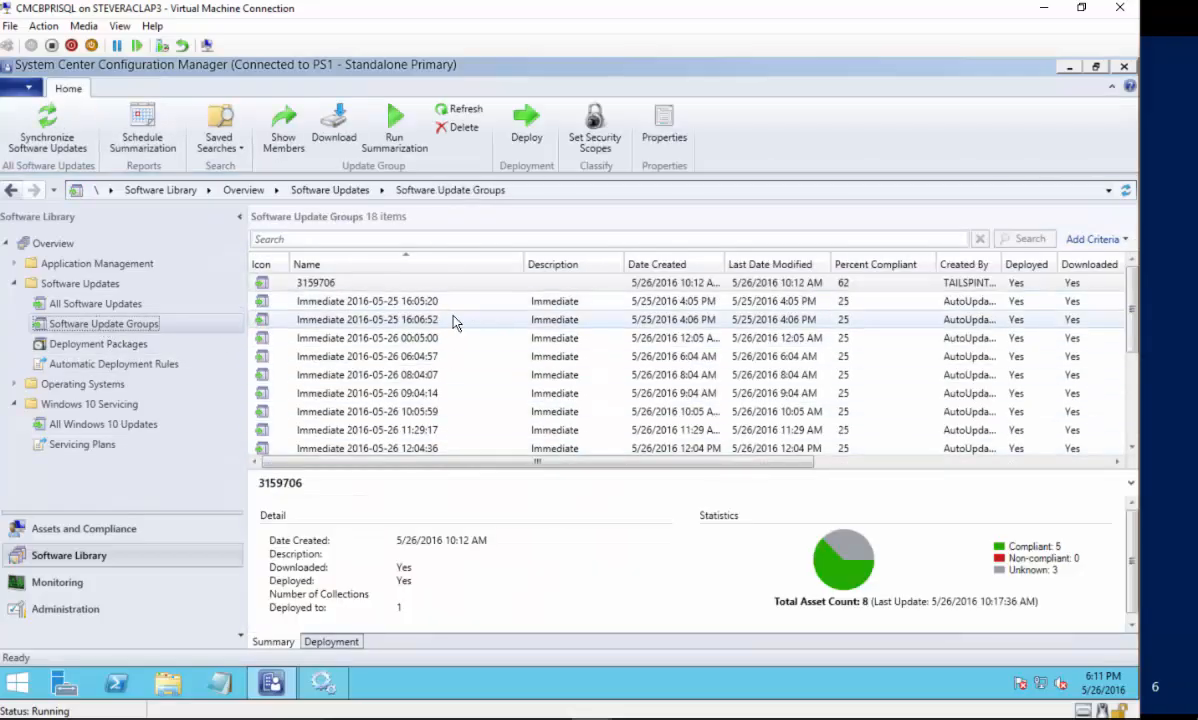
pyautogui.click(436, 302)
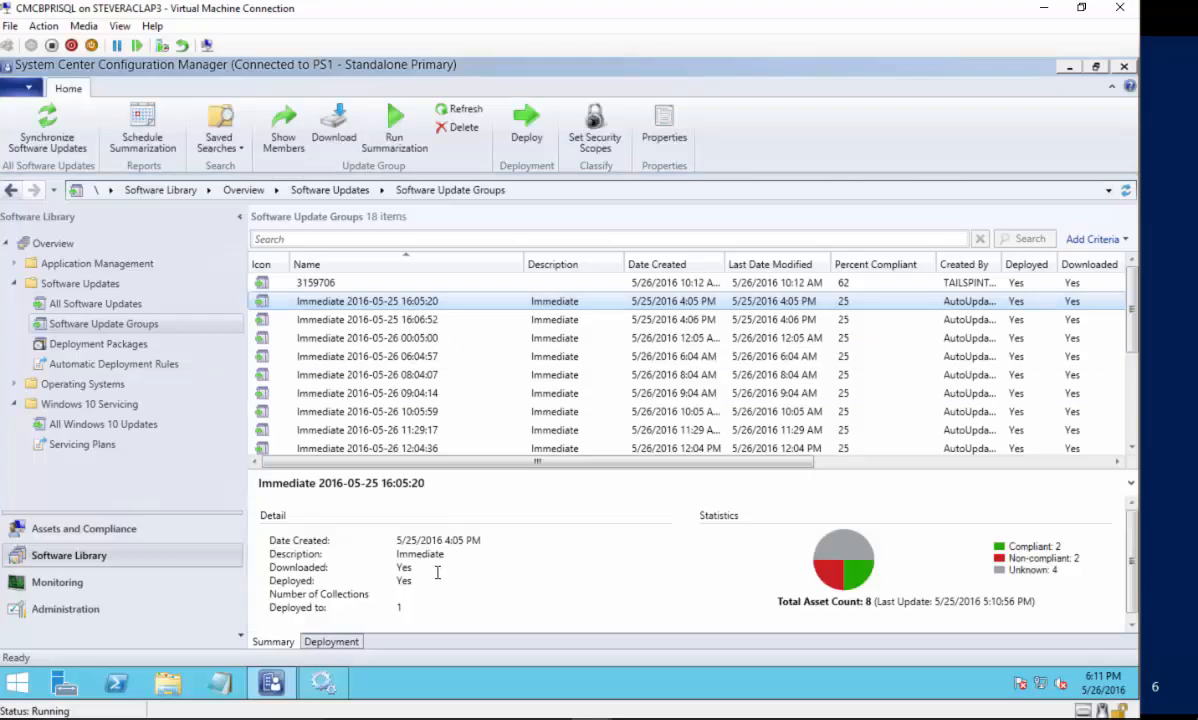
pyautogui.click(331, 641)
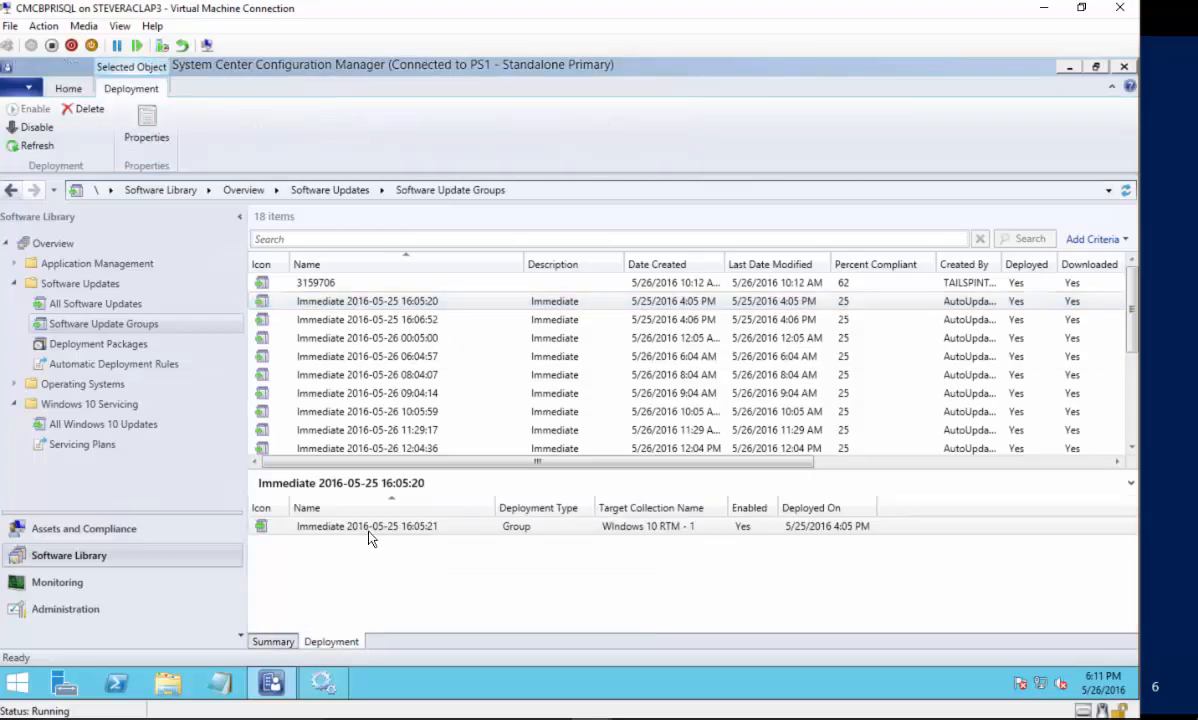
pyautogui.click(567, 529)
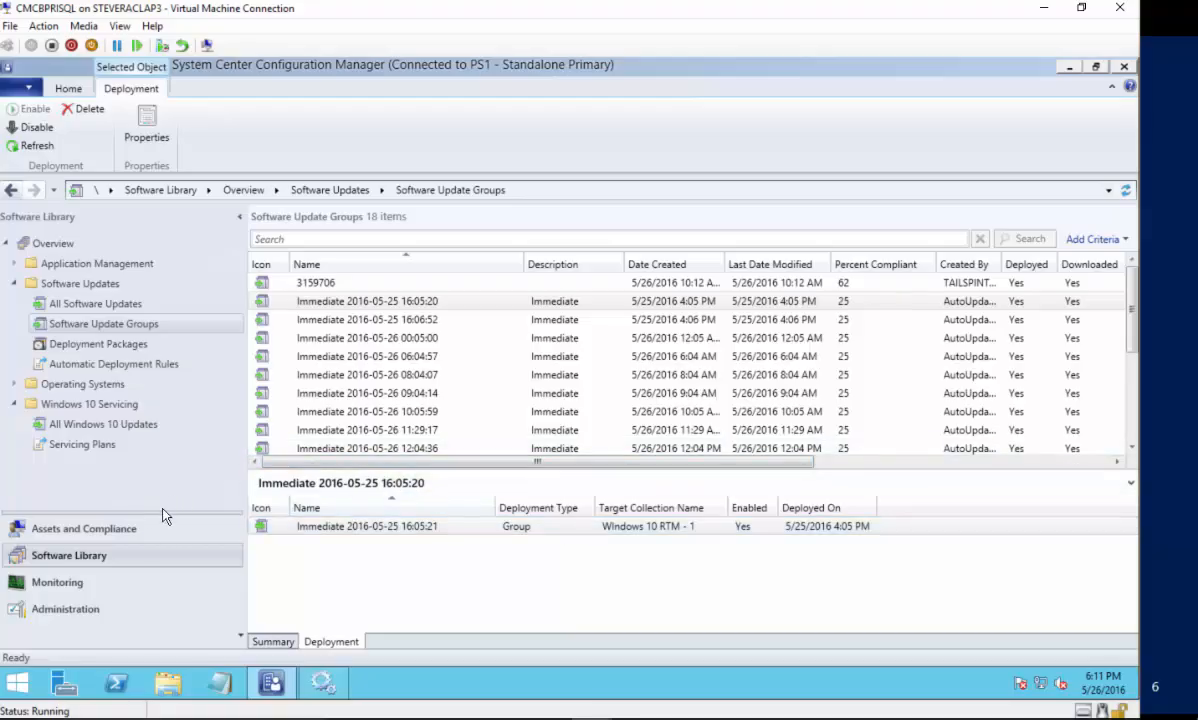
# - Display the Deployments list under Monitoring and look through the Immediate software update deployments
pyautogui.click(100, 583)
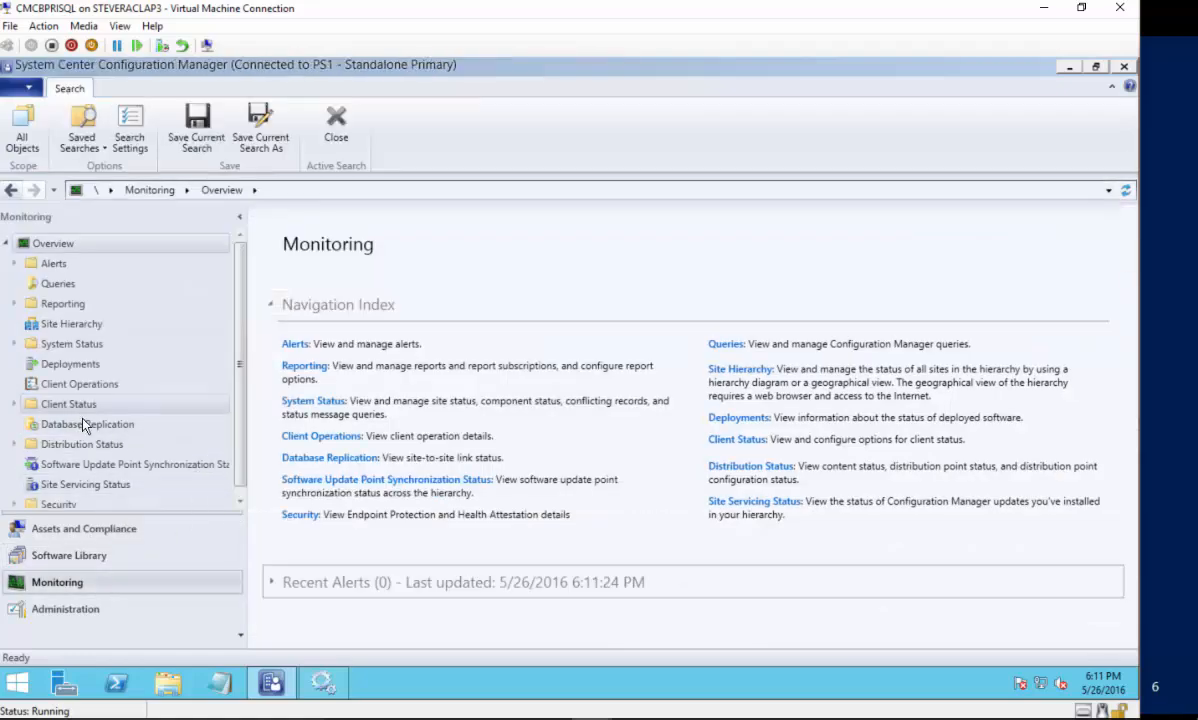
pyautogui.scroll(-1, 86, 430)
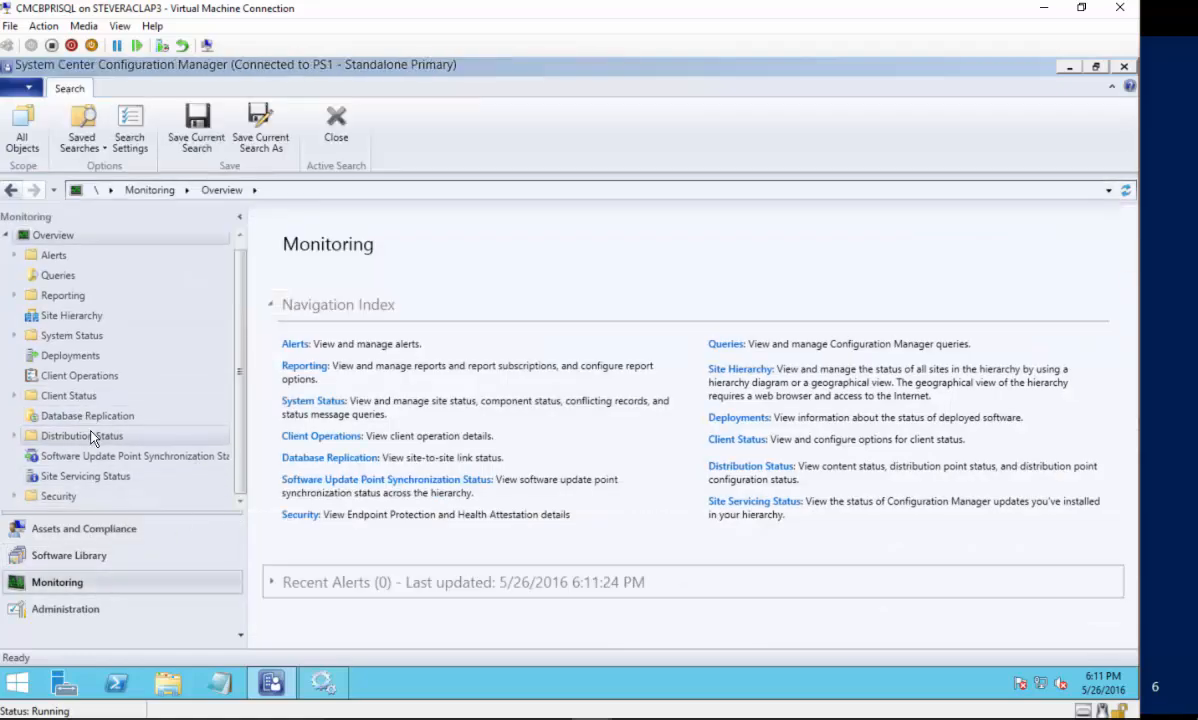
pyautogui.click(70, 355)
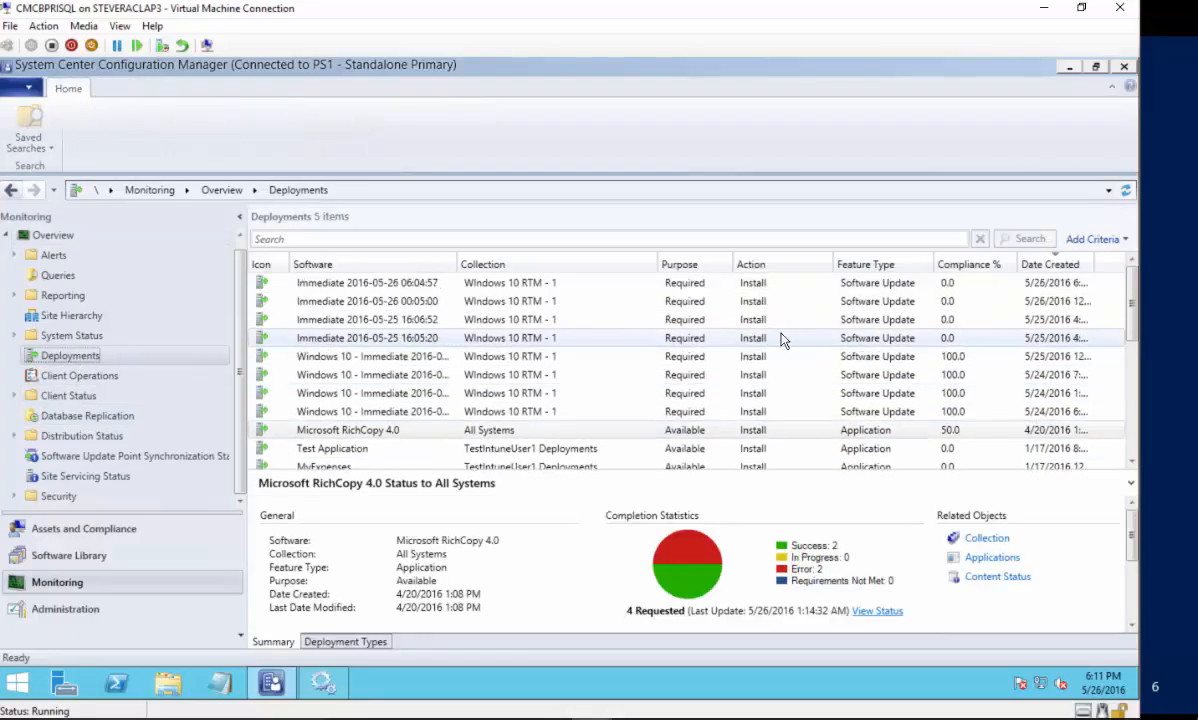
pyautogui.scroll(-1, 395, 357)
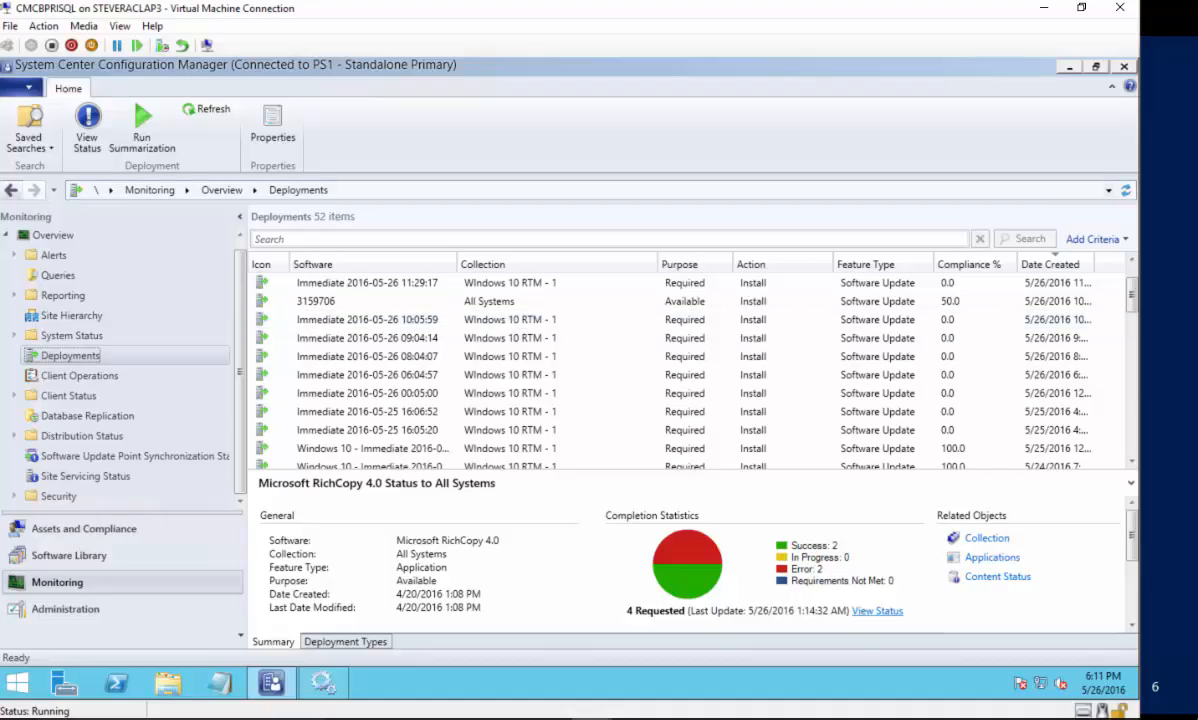
# - Switch to the Win10MDM3-RTM virtual machine, maximise it, and show the available software in Software Center beside the Windows 10 upgrade's installation status
pyautogui.moveTo(1197, 330); pyautogui.dragTo(553, 78)
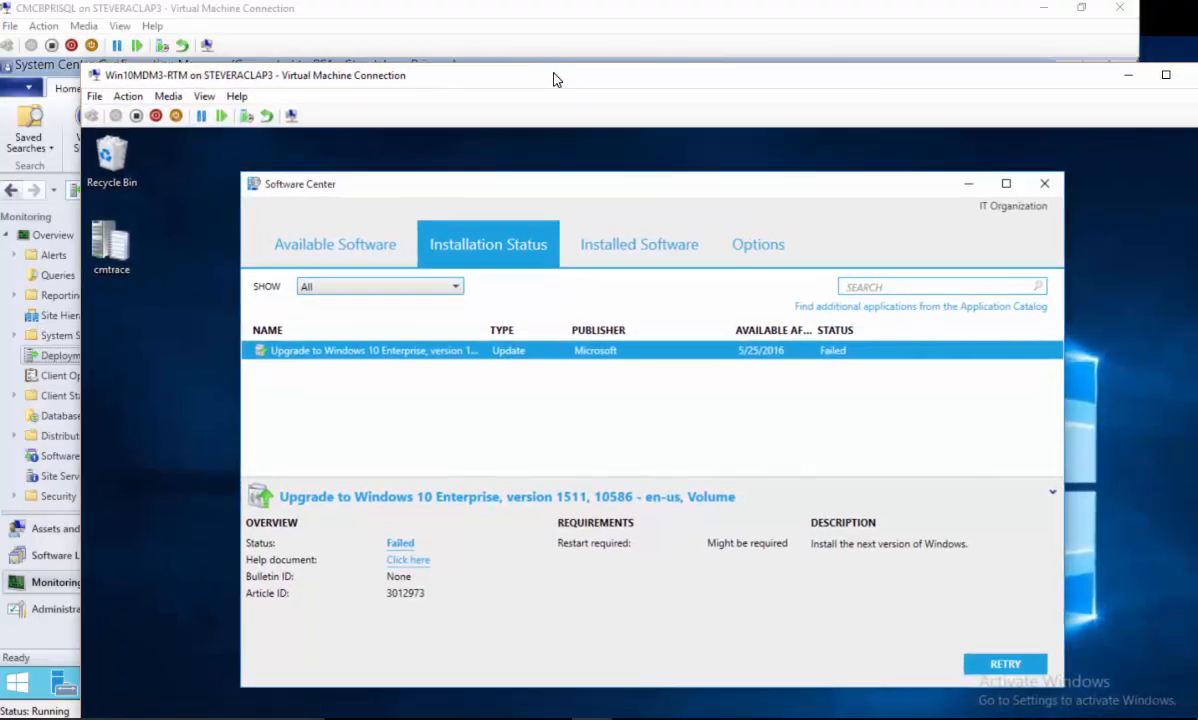
pyautogui.doubleClick(553, 78)
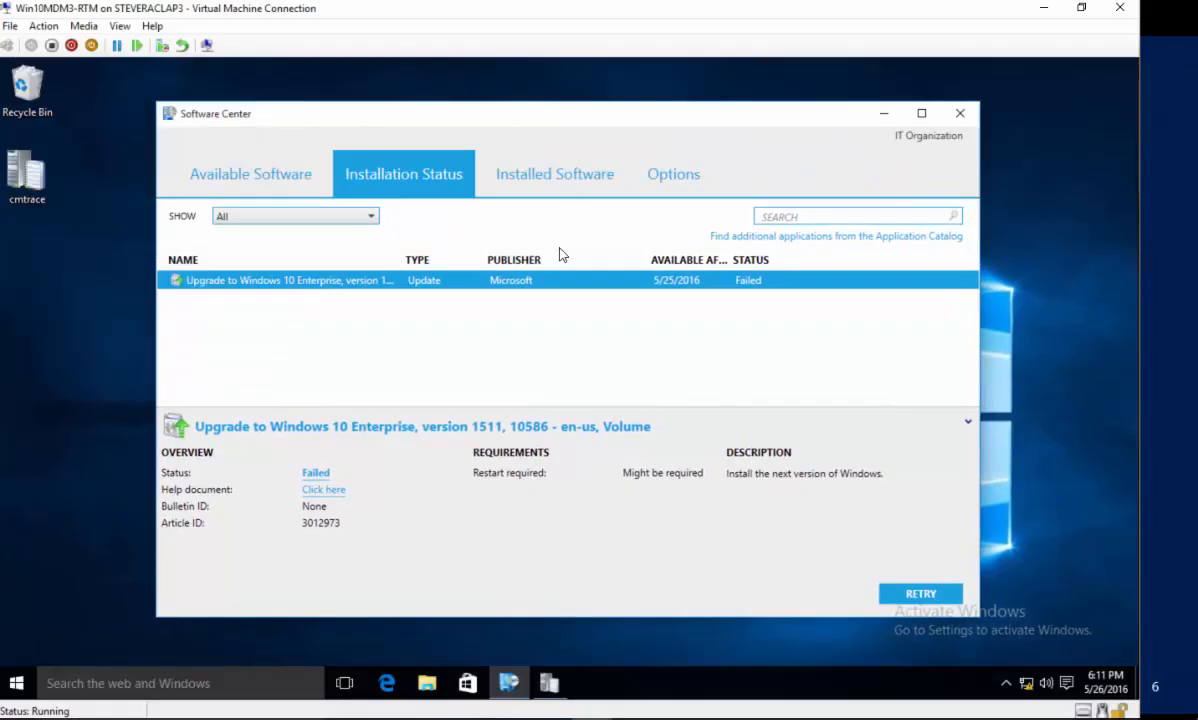
pyautogui.click(255, 177)
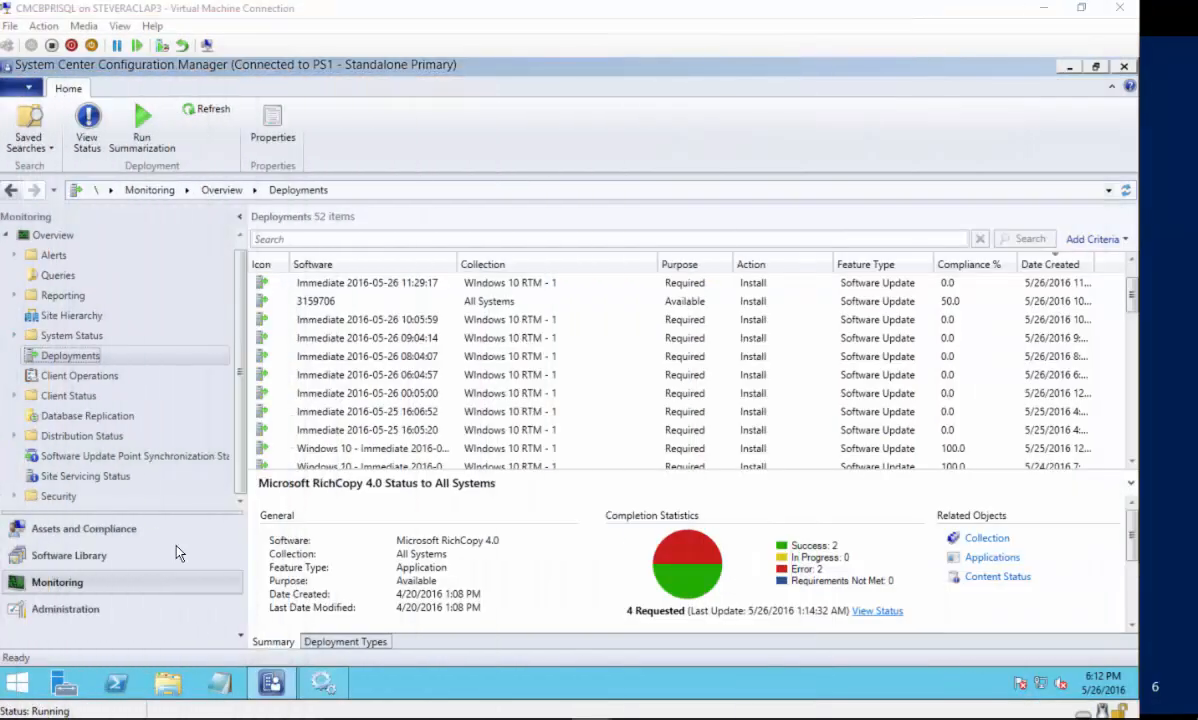
pyautogui.click(176, 690)
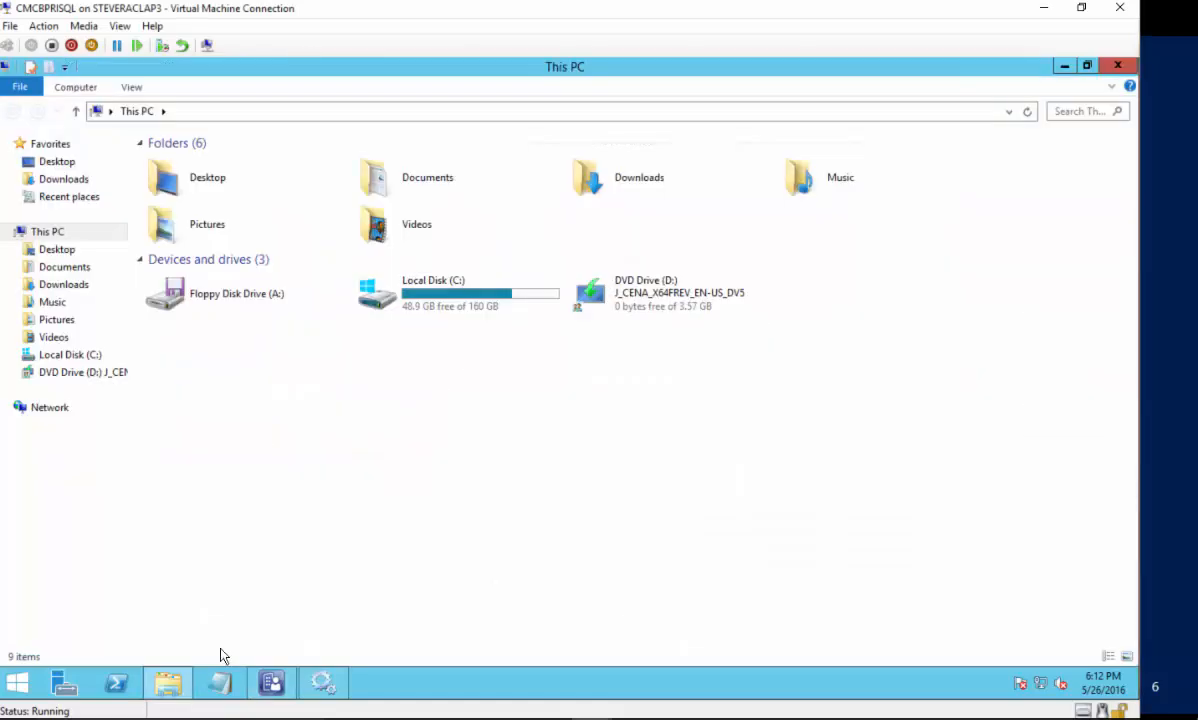
pyautogui.doubleClick(468, 297)
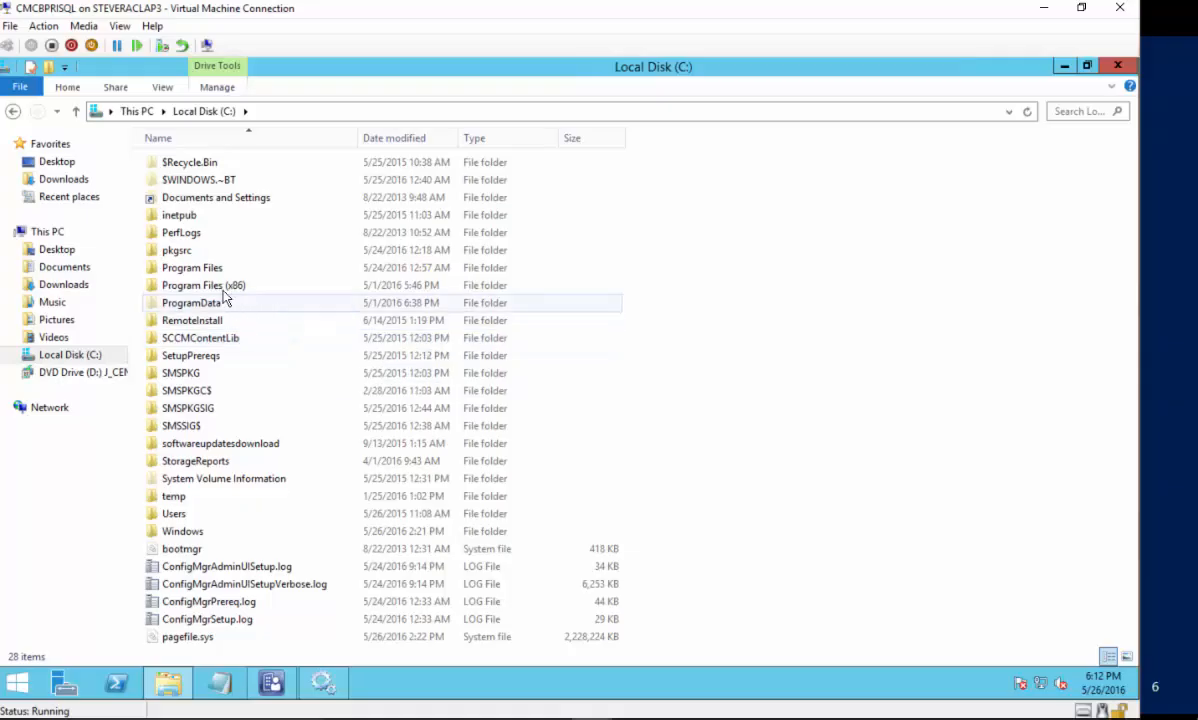
pyautogui.doubleClick(185, 250)
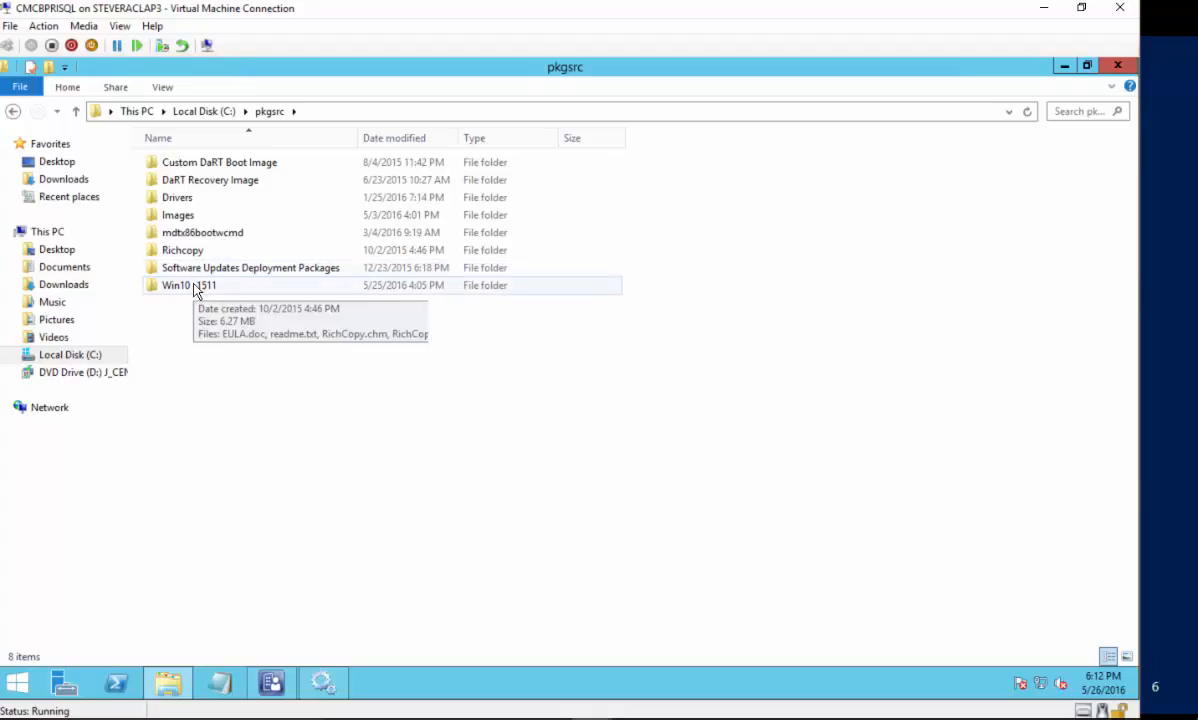
pyautogui.click(194, 288)
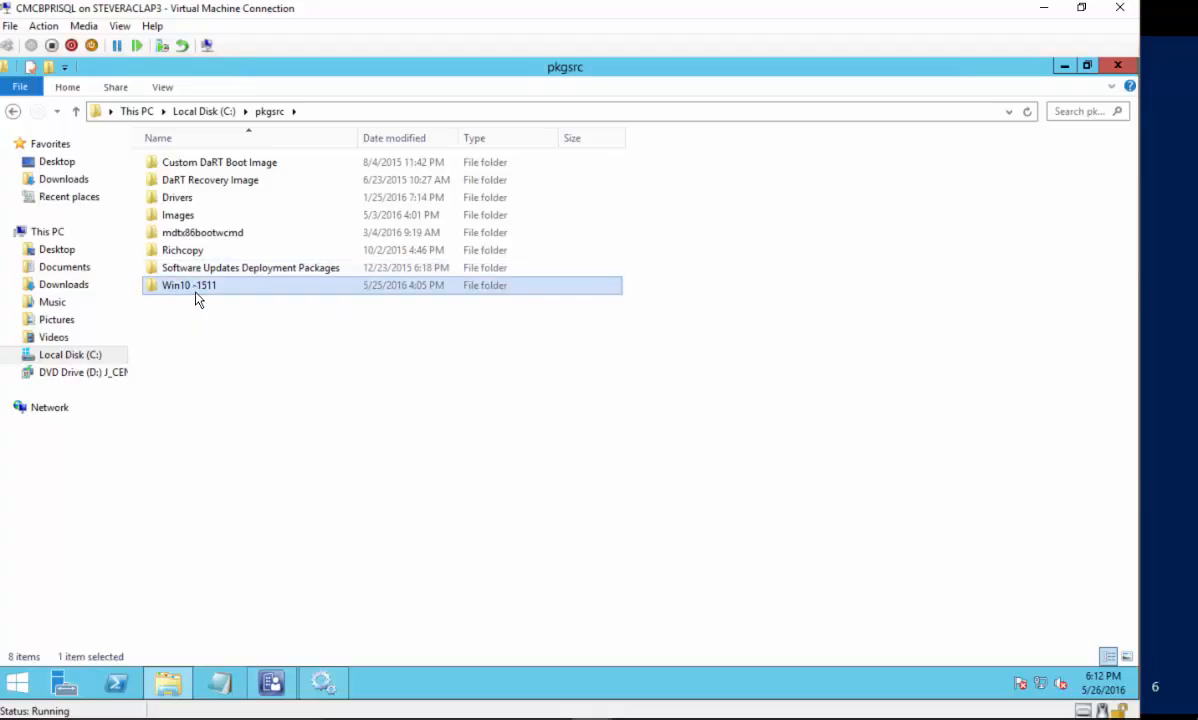
pyautogui.doubleClick(194, 288)
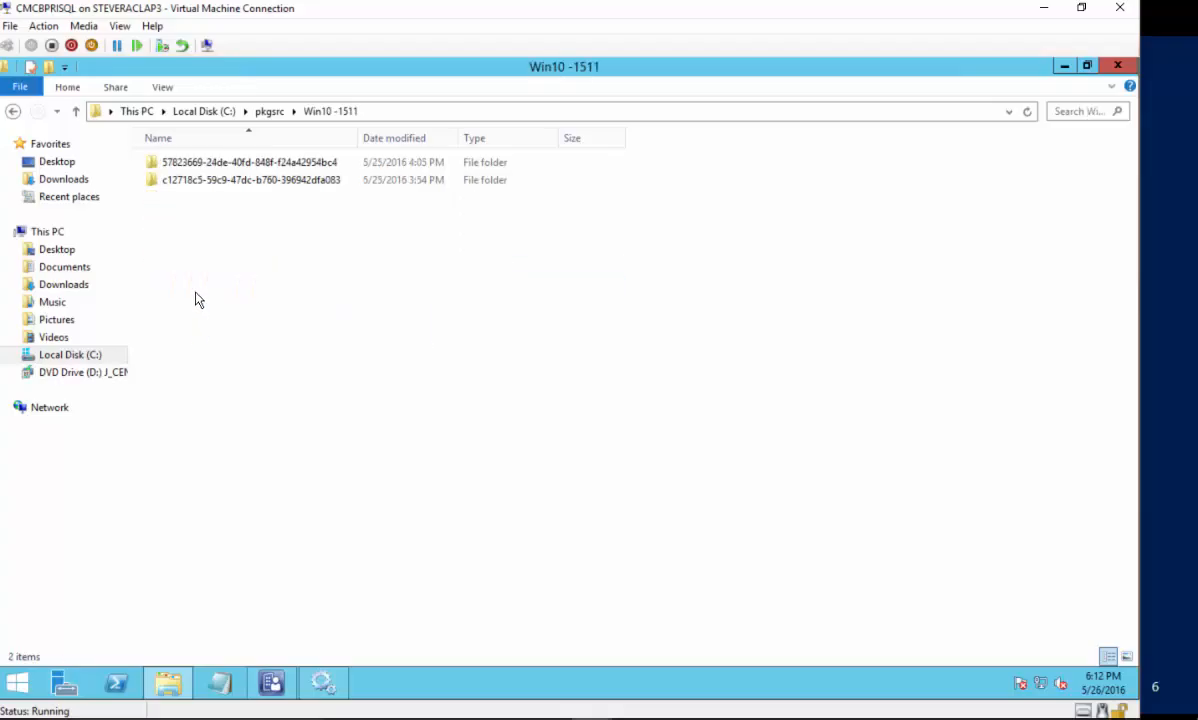
pyautogui.doubleClick(224, 166)
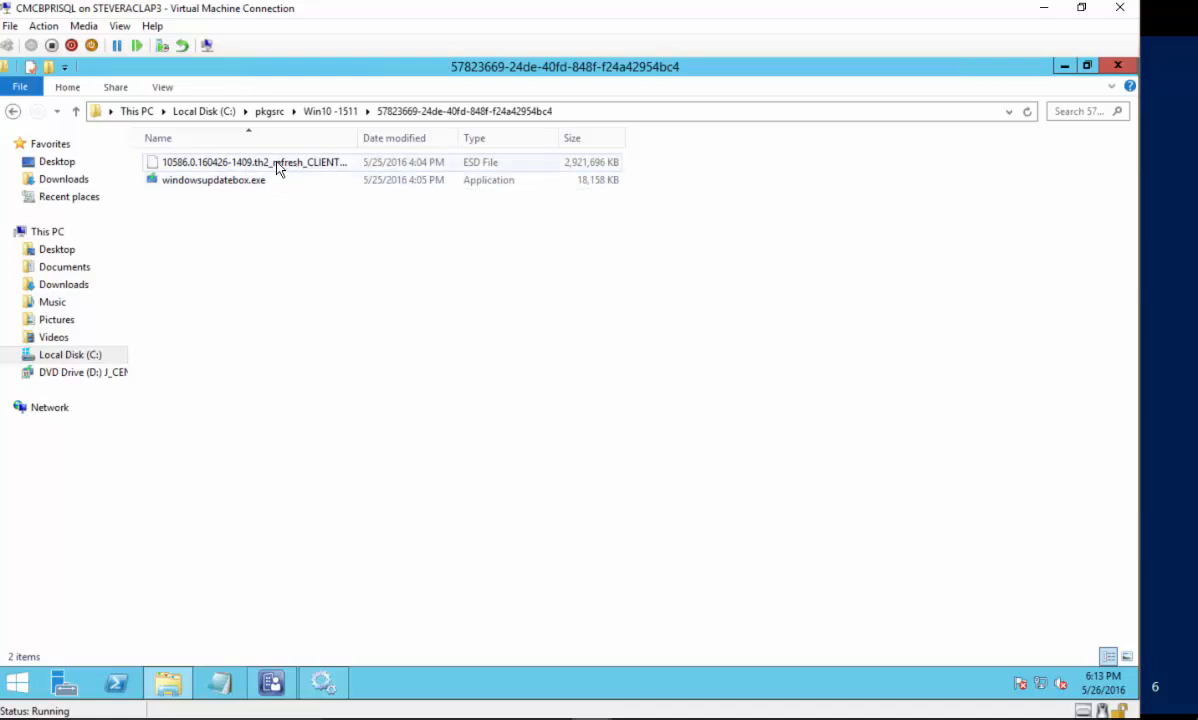
pyautogui.click(1103, 71)
# - Switch to the Win10MDM3-RTM virtual machine and retry the upgrade to Windows 10 Enterprise, version 1511, in Software Center
pyautogui.click(30, 135)
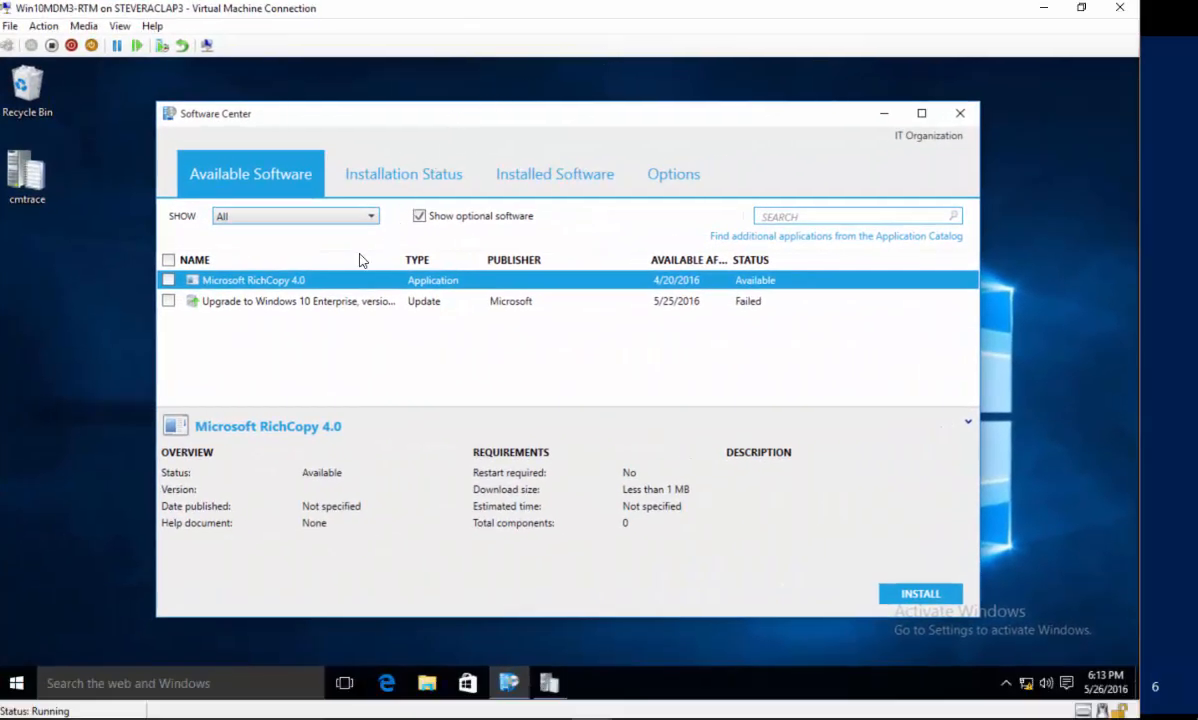
pyautogui.click(279, 297)
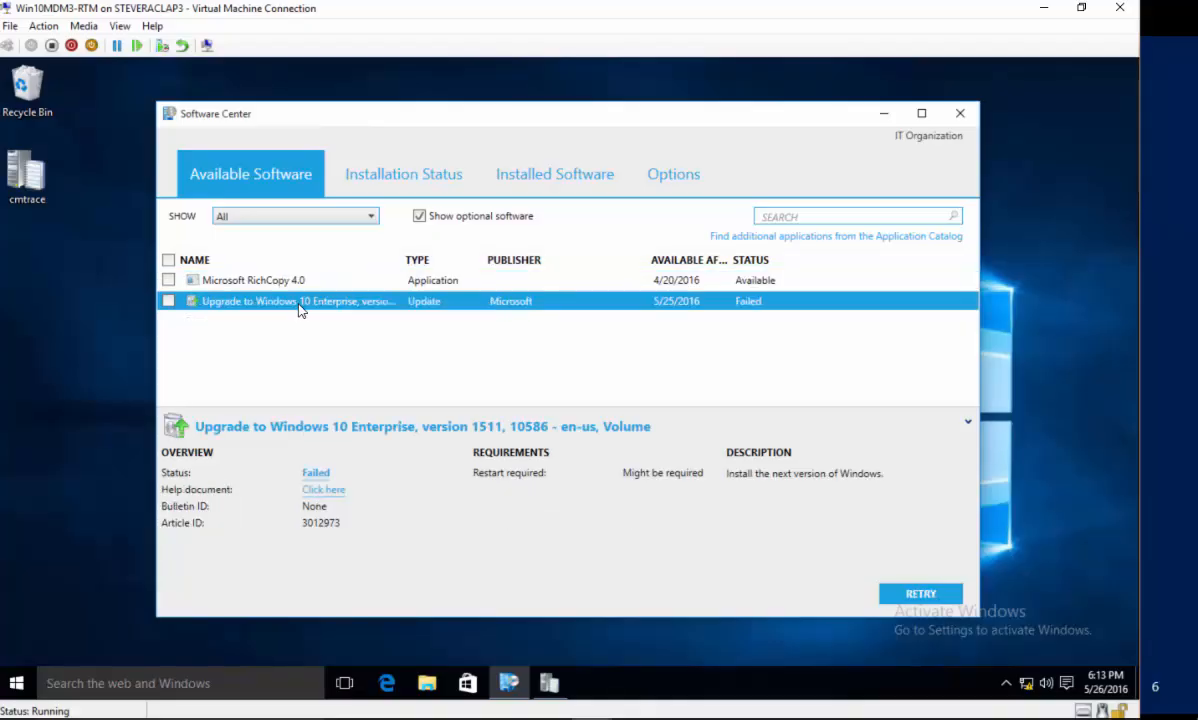
pyautogui.click(905, 593)
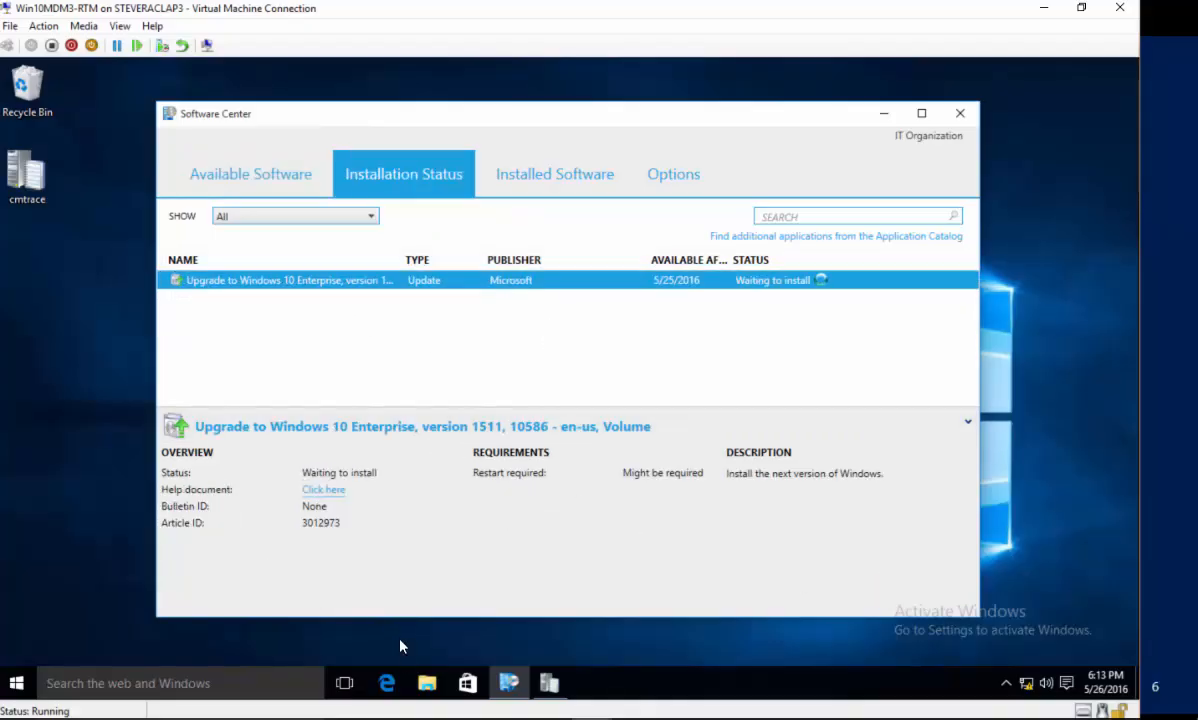
# - Inspect the cached upgrade files in C:\Windows\ccmcache\2 on the client and close the folder
pyautogui.click(427, 684)
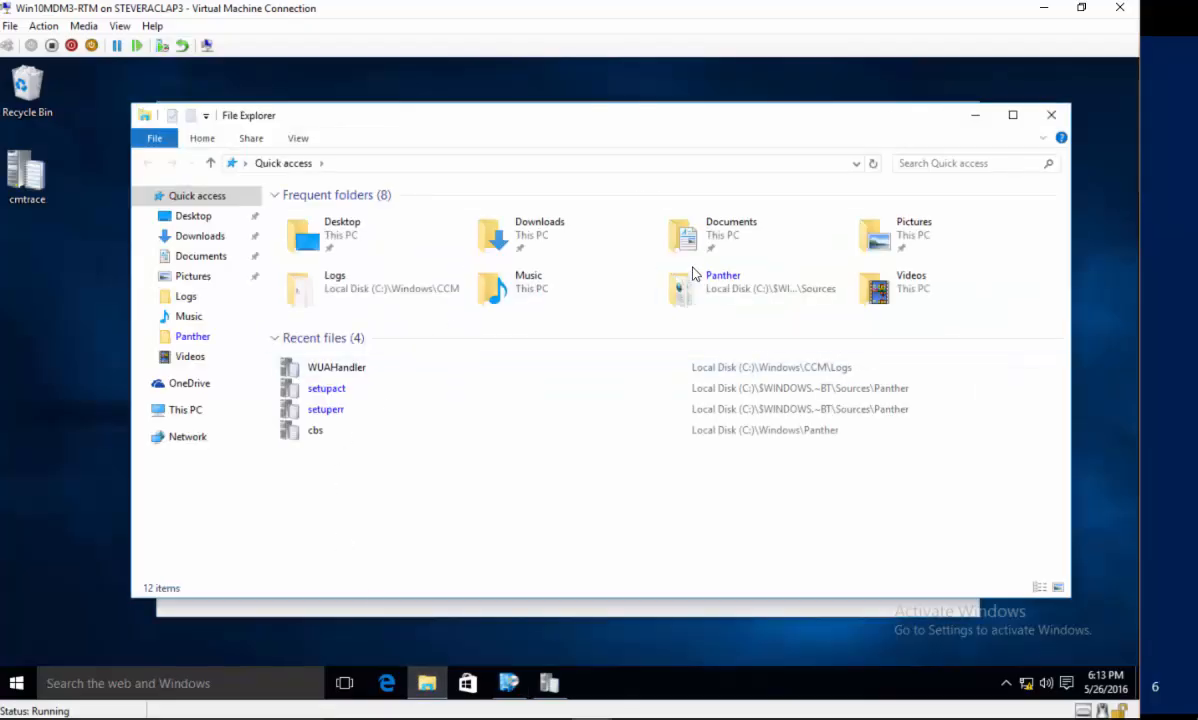
pyautogui.click(189, 415)
pyautogui.doubleClick(520, 335)
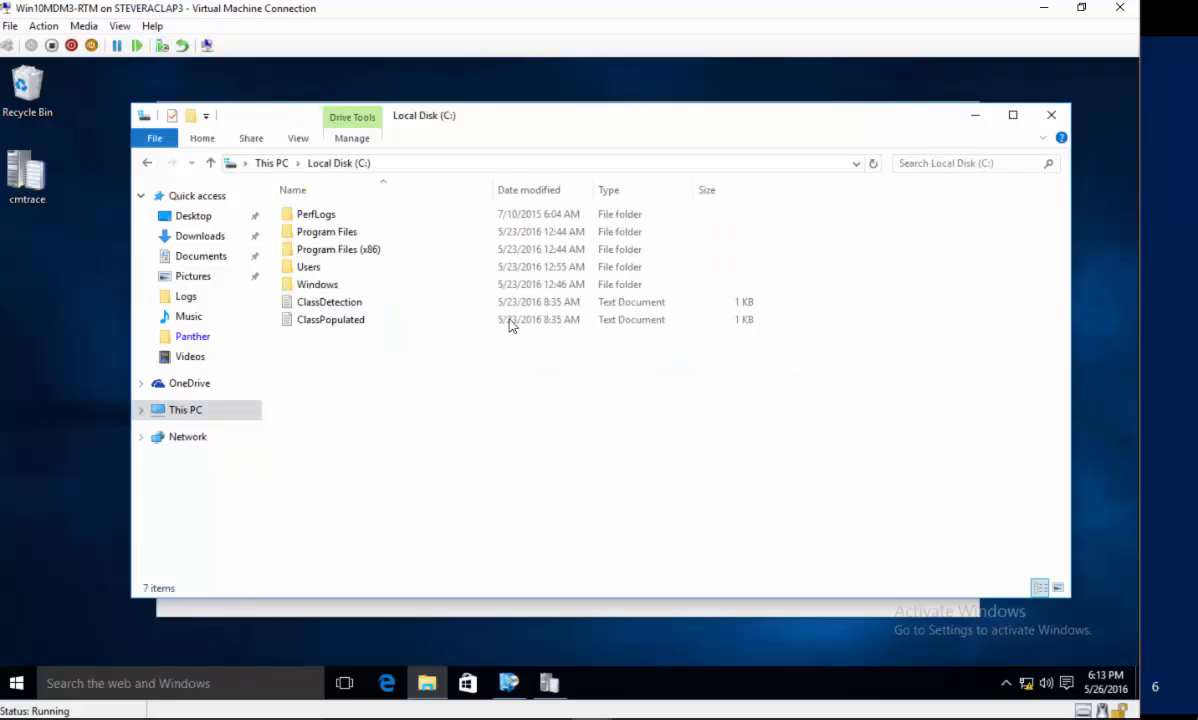
pyautogui.doubleClick(338, 289)
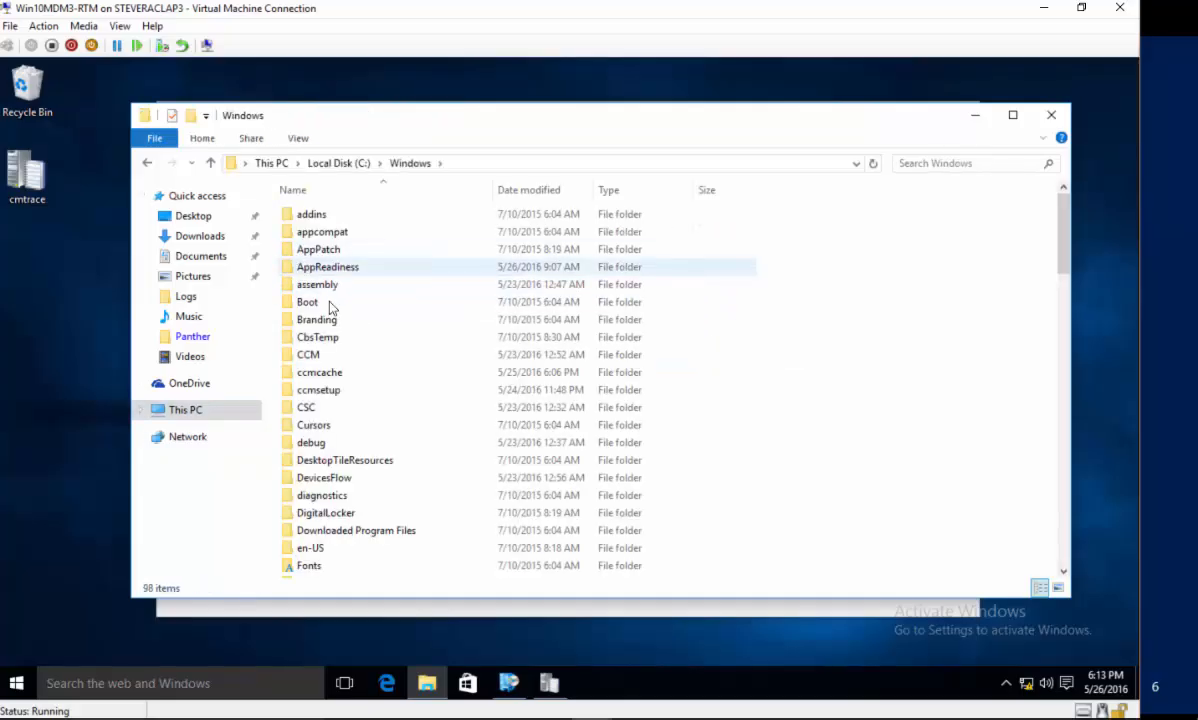
pyautogui.doubleClick(335, 372)
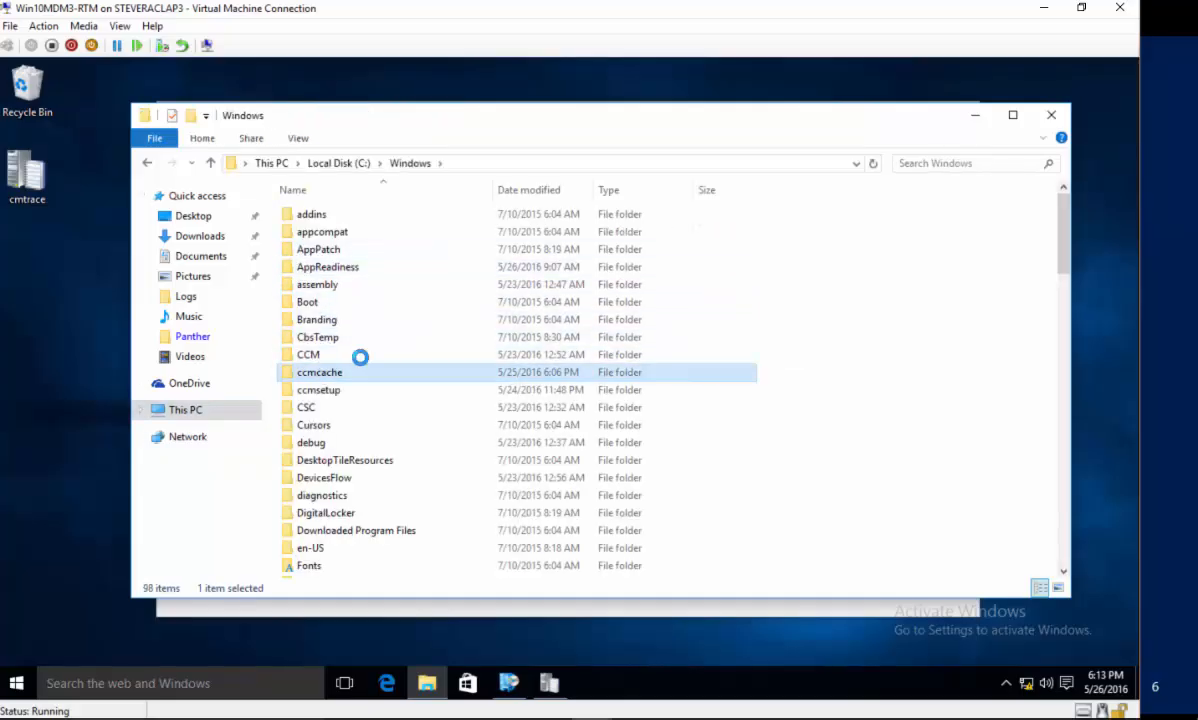
pyautogui.click(565, 392)
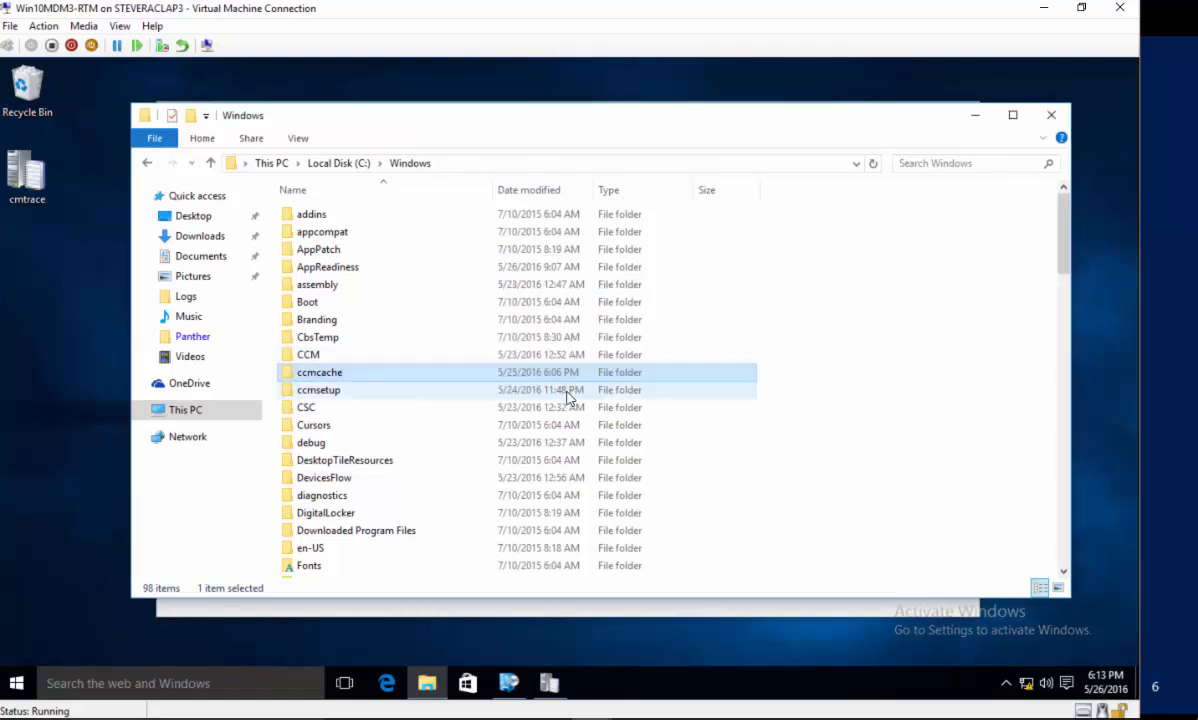
pyautogui.doubleClick(336, 217)
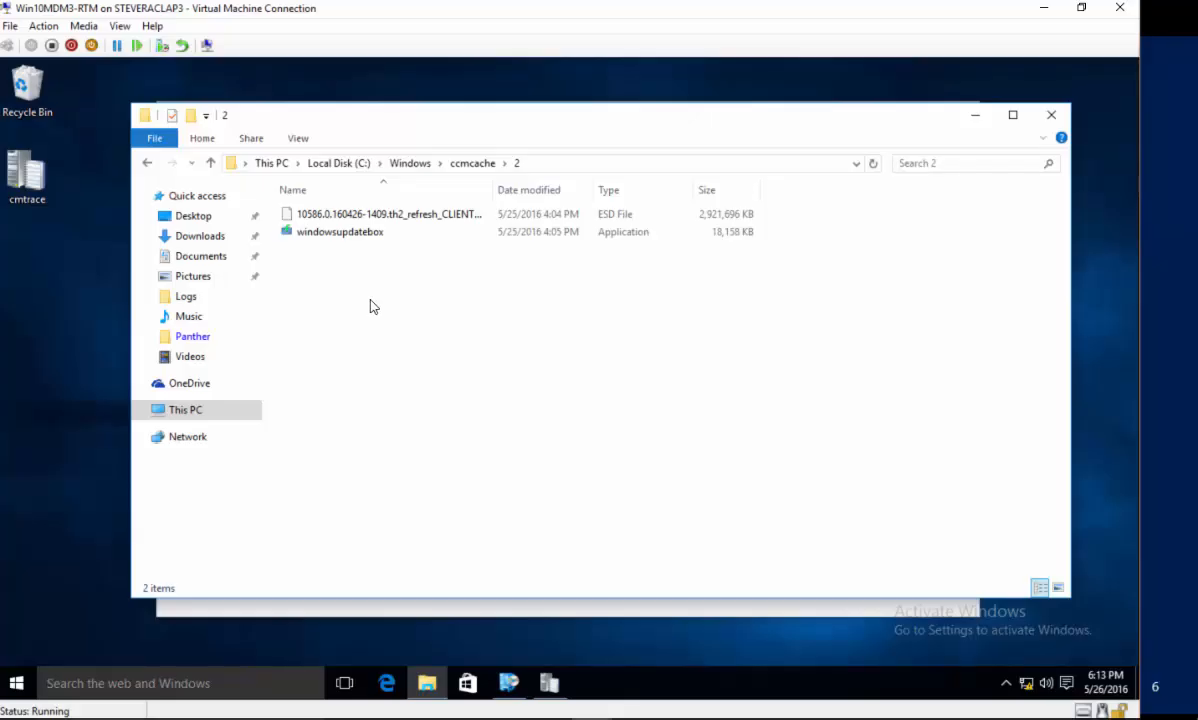
pyautogui.click(1051, 114)
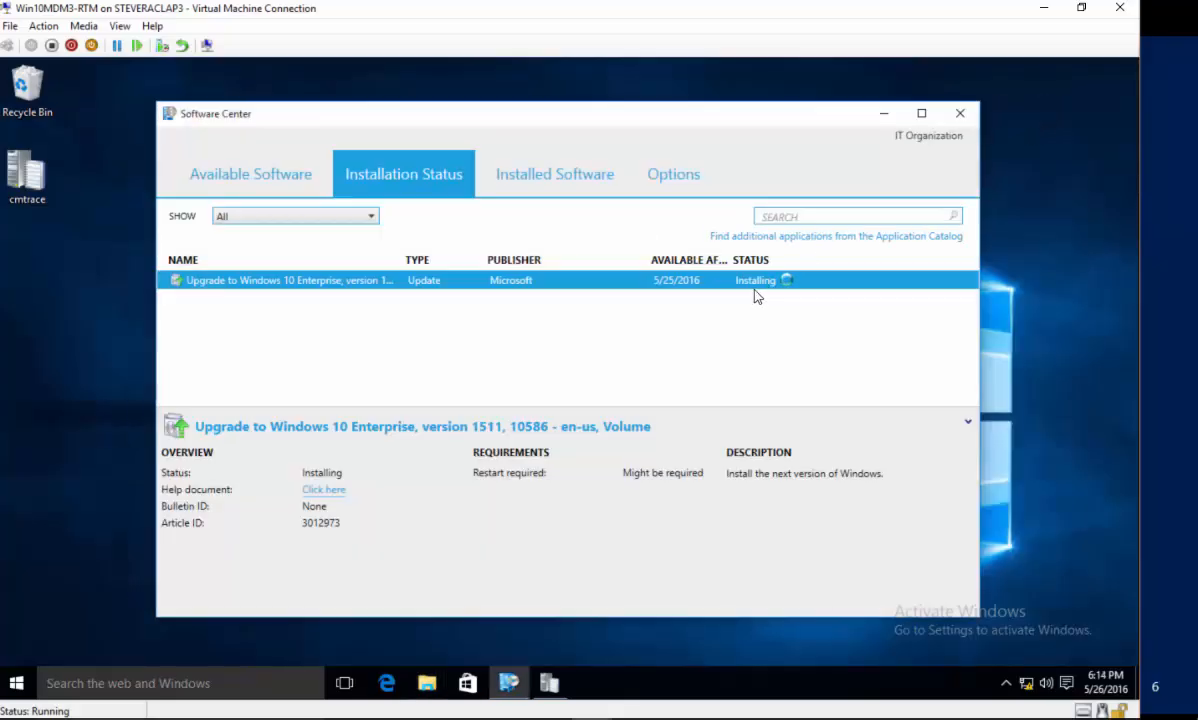
# - Review the last installation entries in the recent WUAHandler log, including the warning and error lines, and close the log
pyautogui.click(424, 683)
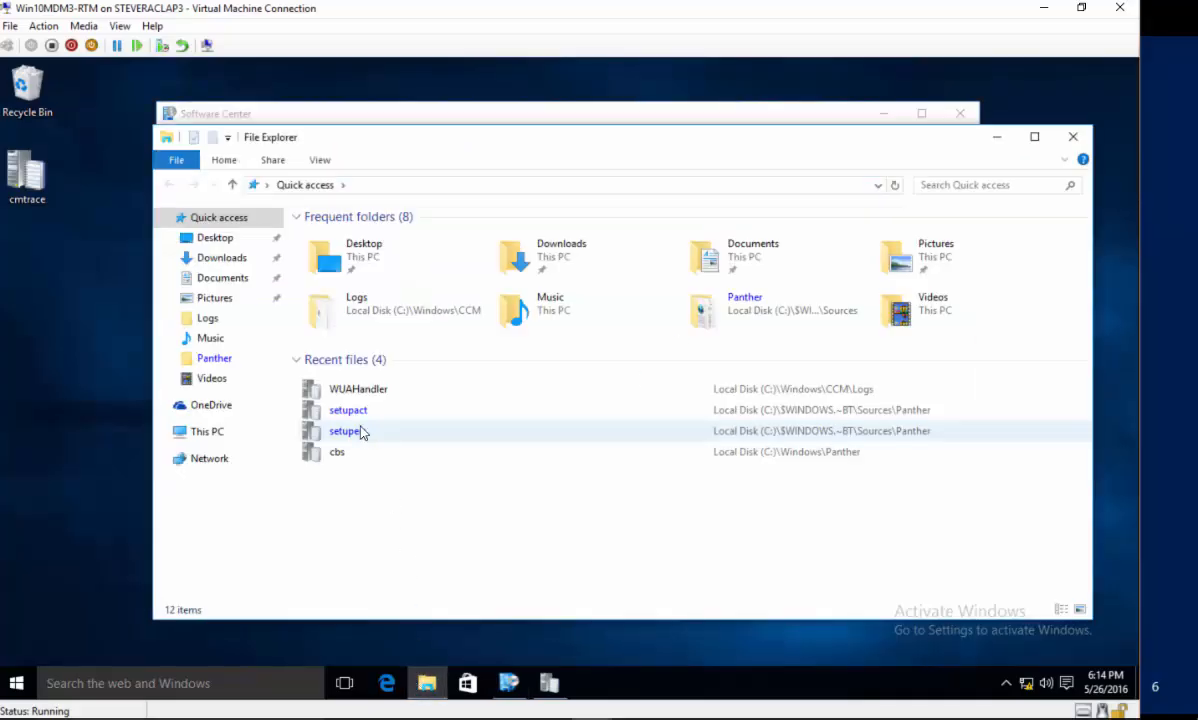
pyautogui.doubleClick(355, 397)
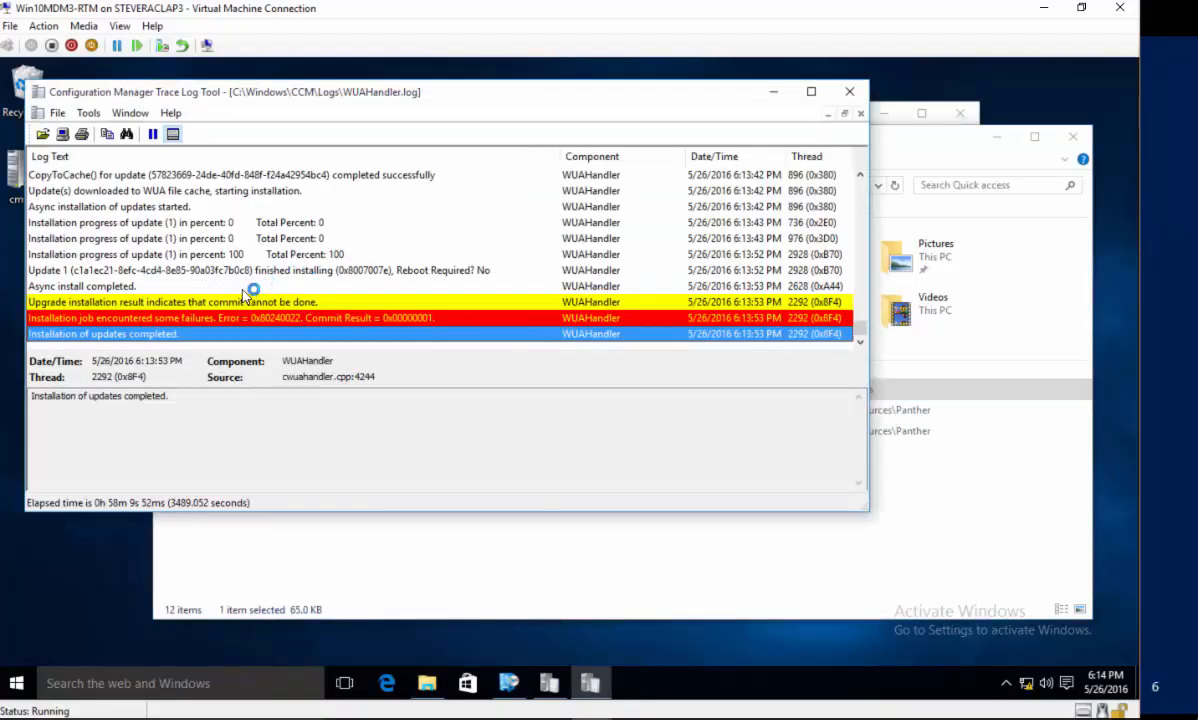
pyautogui.click(243, 288)
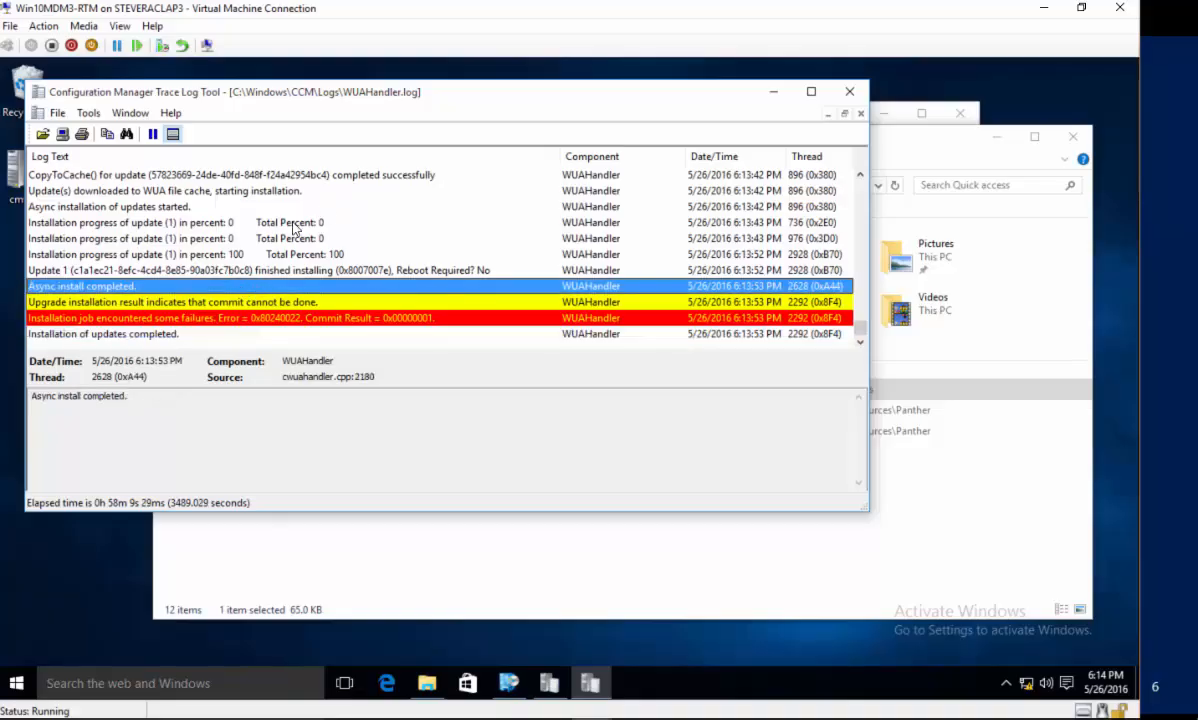
pyautogui.click(326, 303)
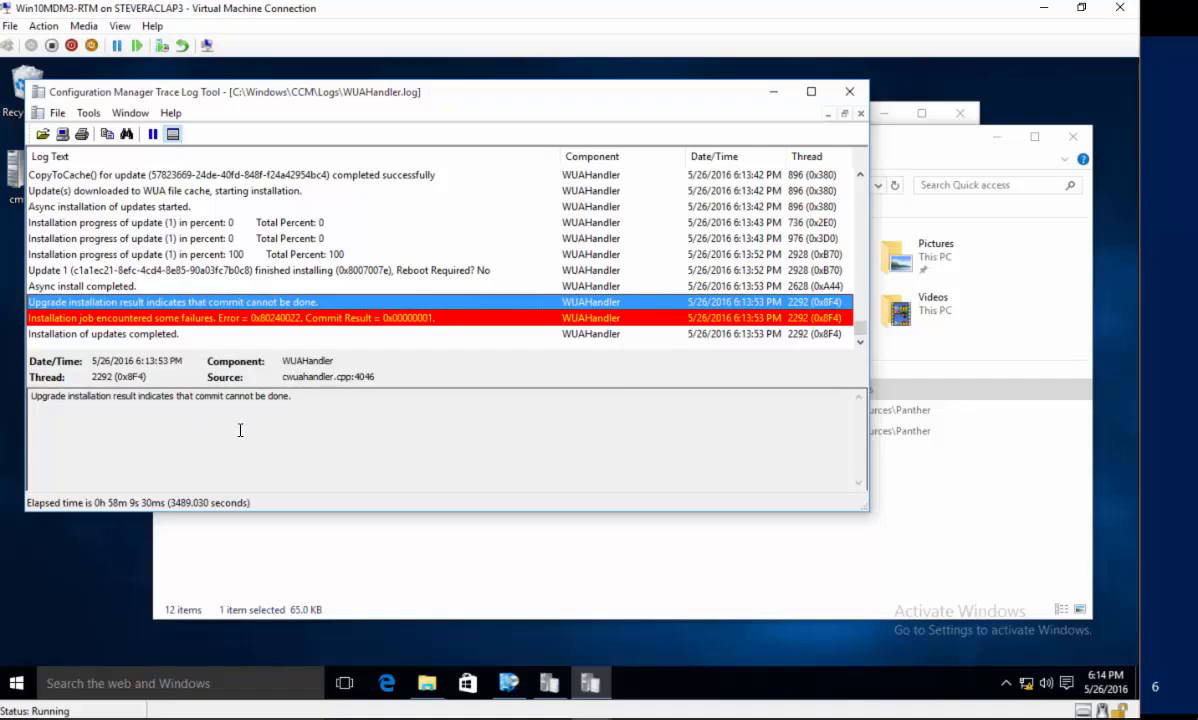
pyautogui.click(213, 320)
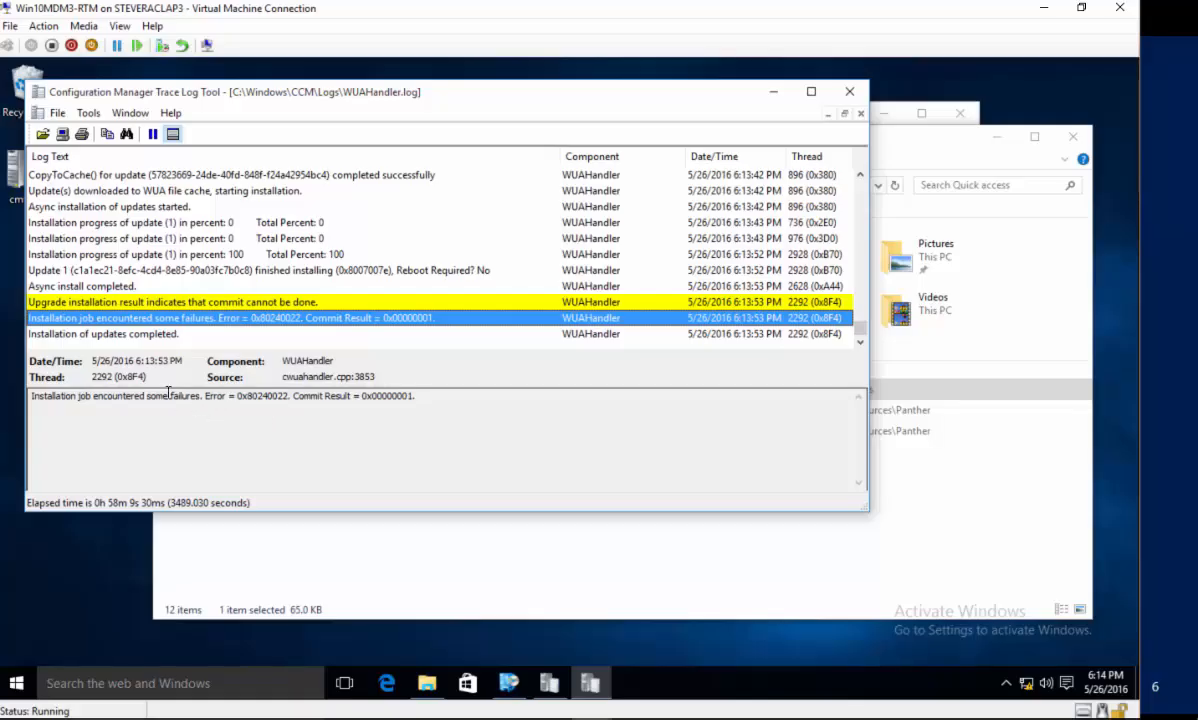
pyautogui.click(160, 336)
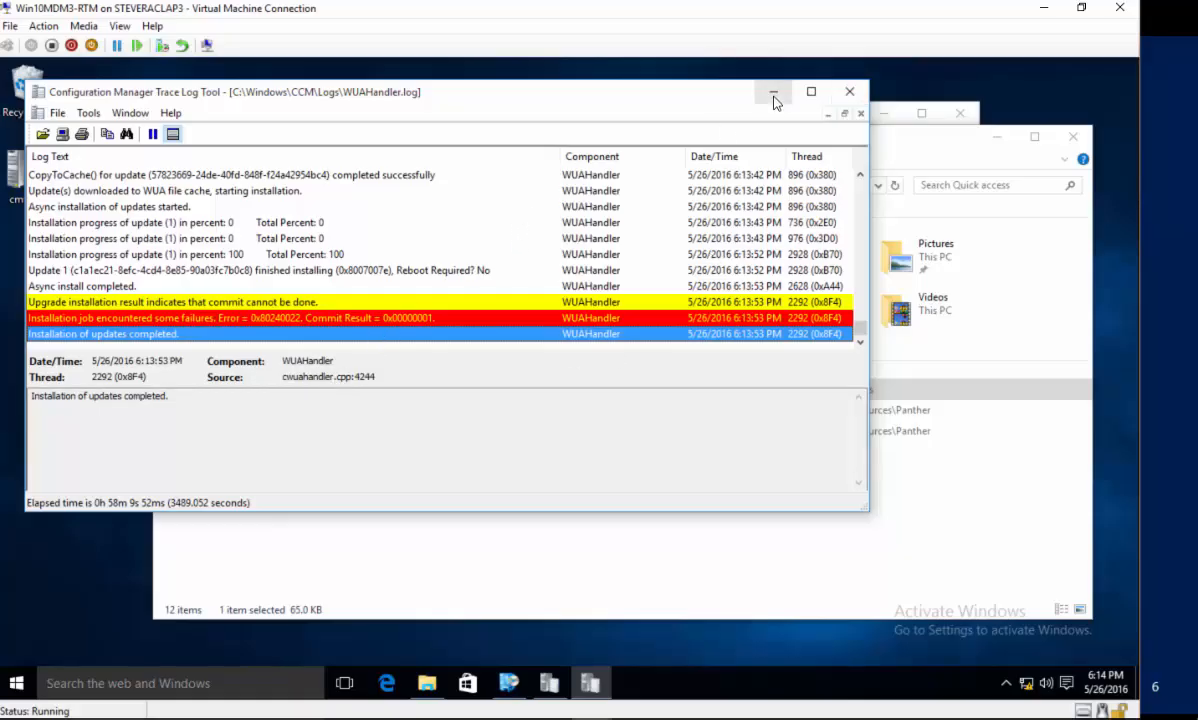
pyautogui.click(847, 93)
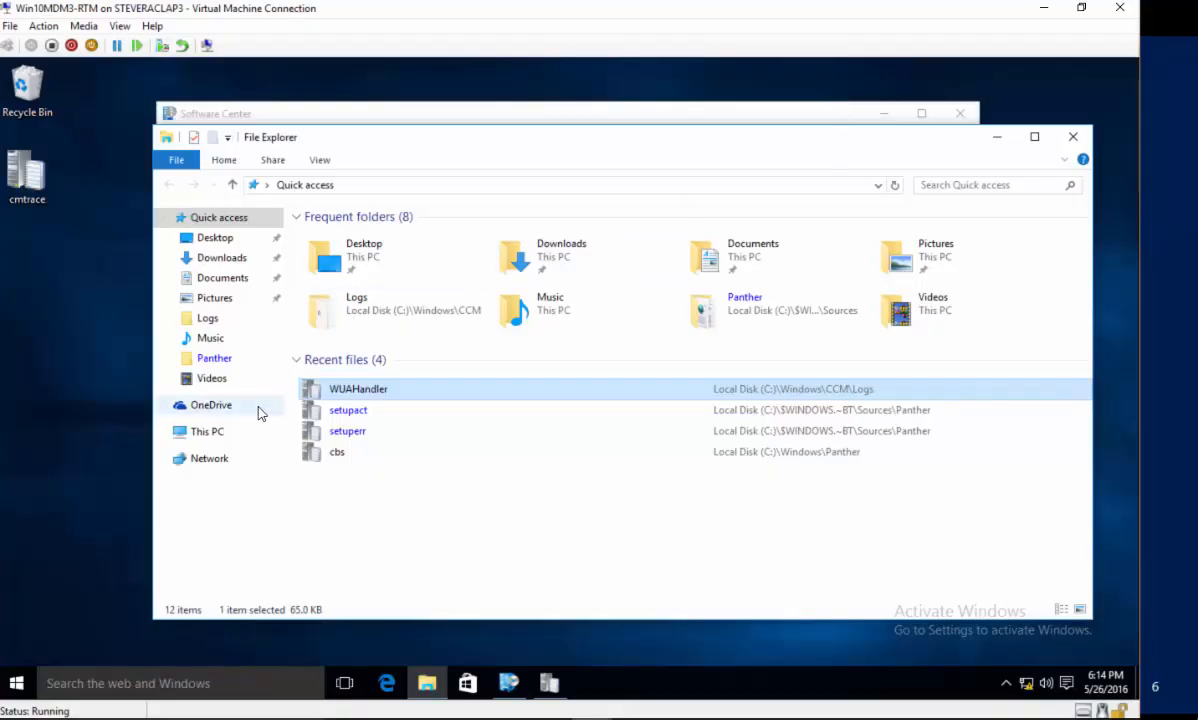
# - Read the WindowsUpdate log in the C:\Windows folder and close it
pyautogui.click(218, 431)
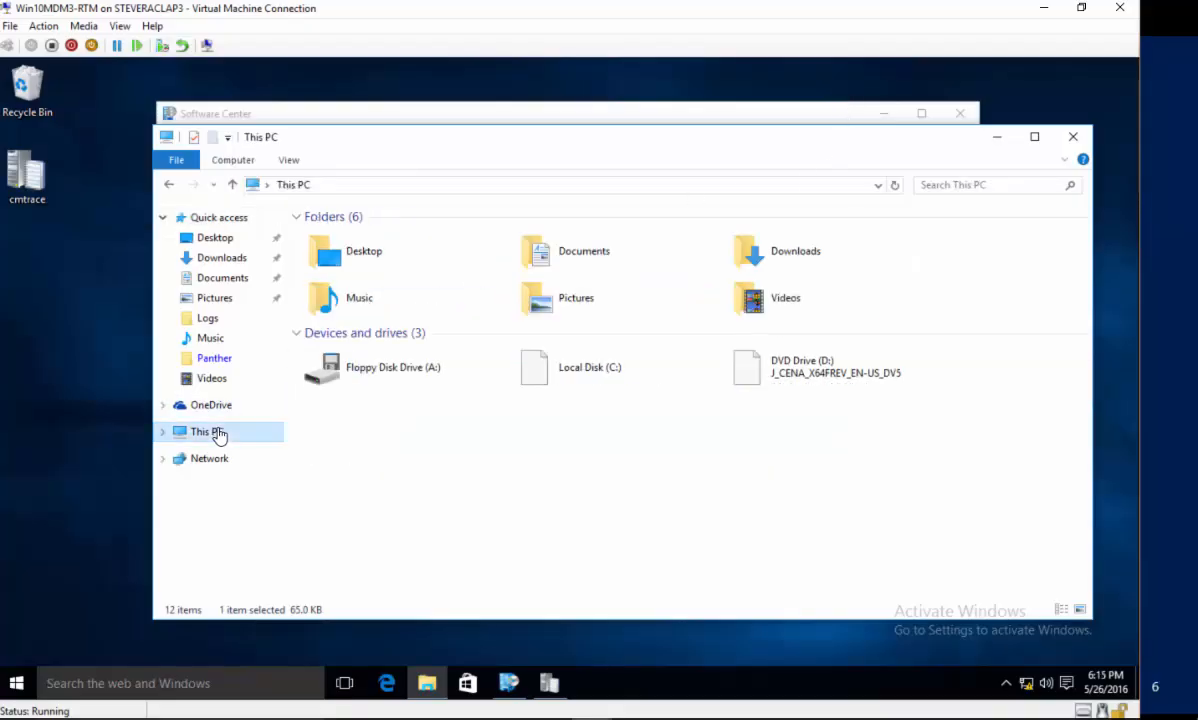
pyautogui.doubleClick(602, 372)
pyautogui.doubleClick(366, 305)
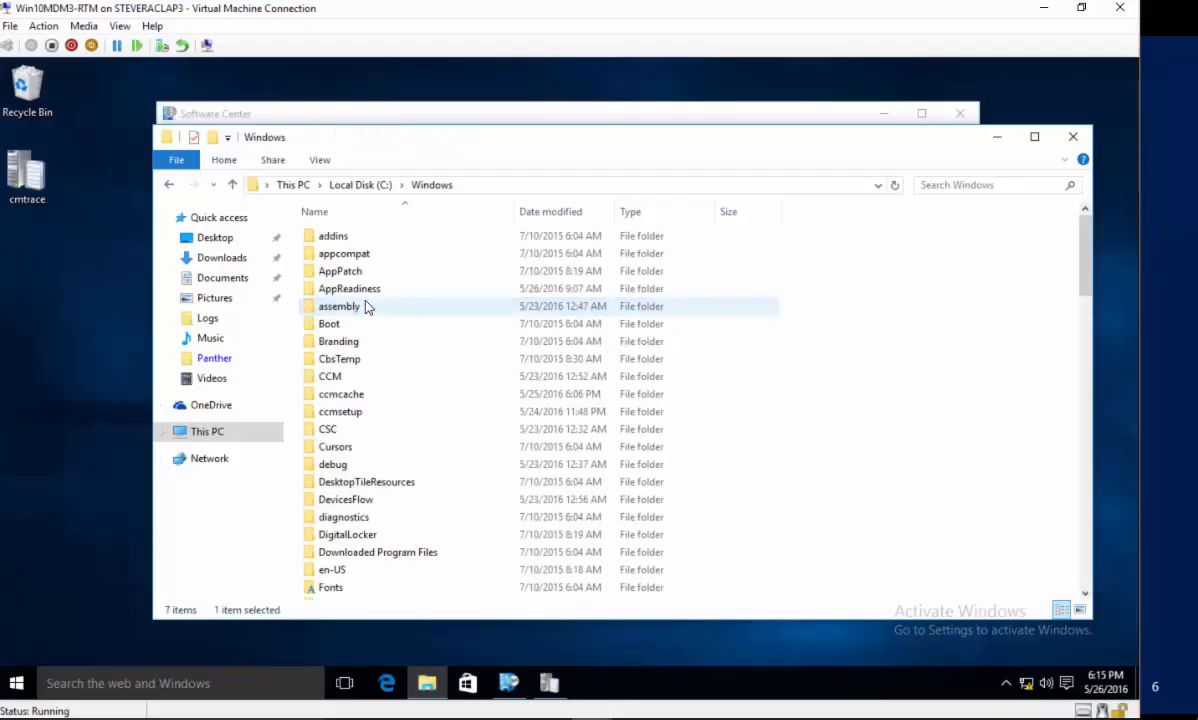
pyautogui.scroll(-3, 366, 307)
pyautogui.scroll(-20, 366, 307)
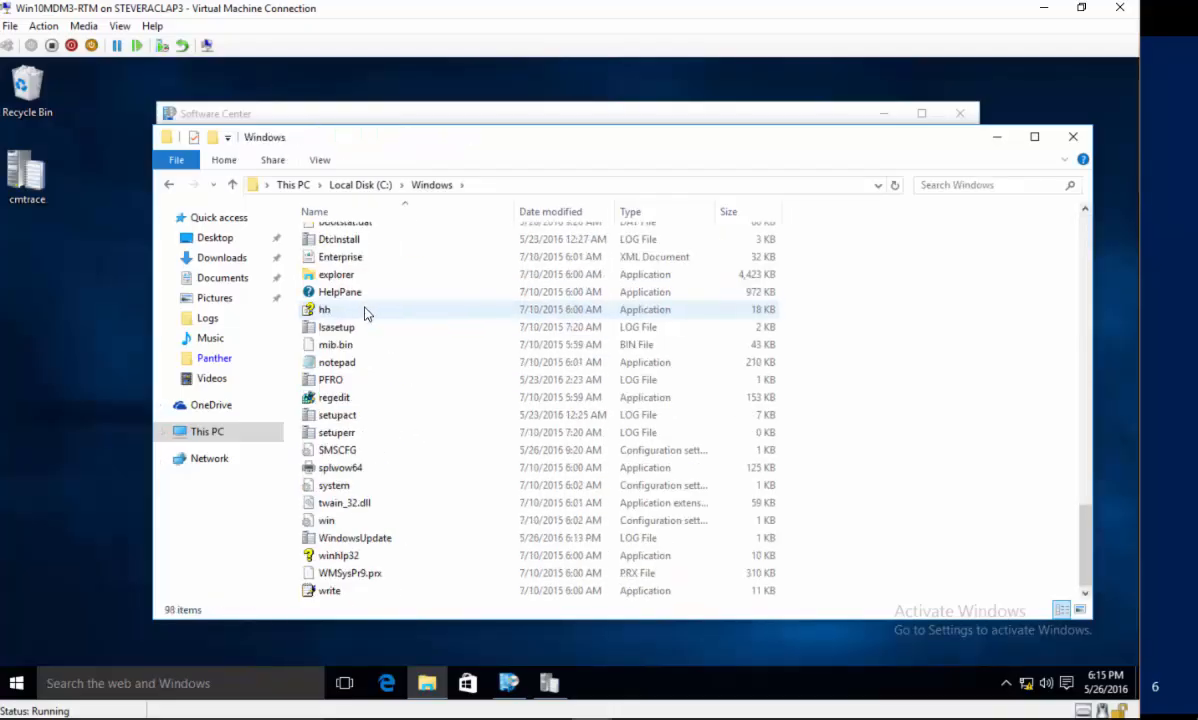
pyautogui.doubleClick(383, 538)
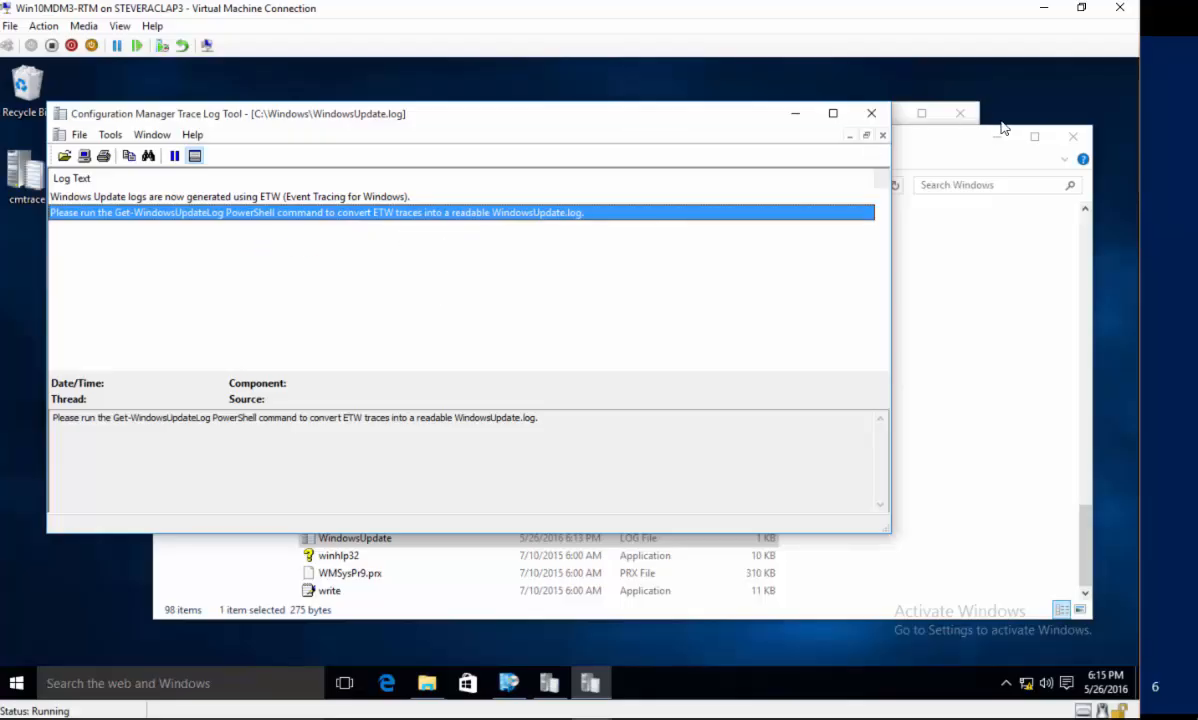
pyautogui.click(869, 115)
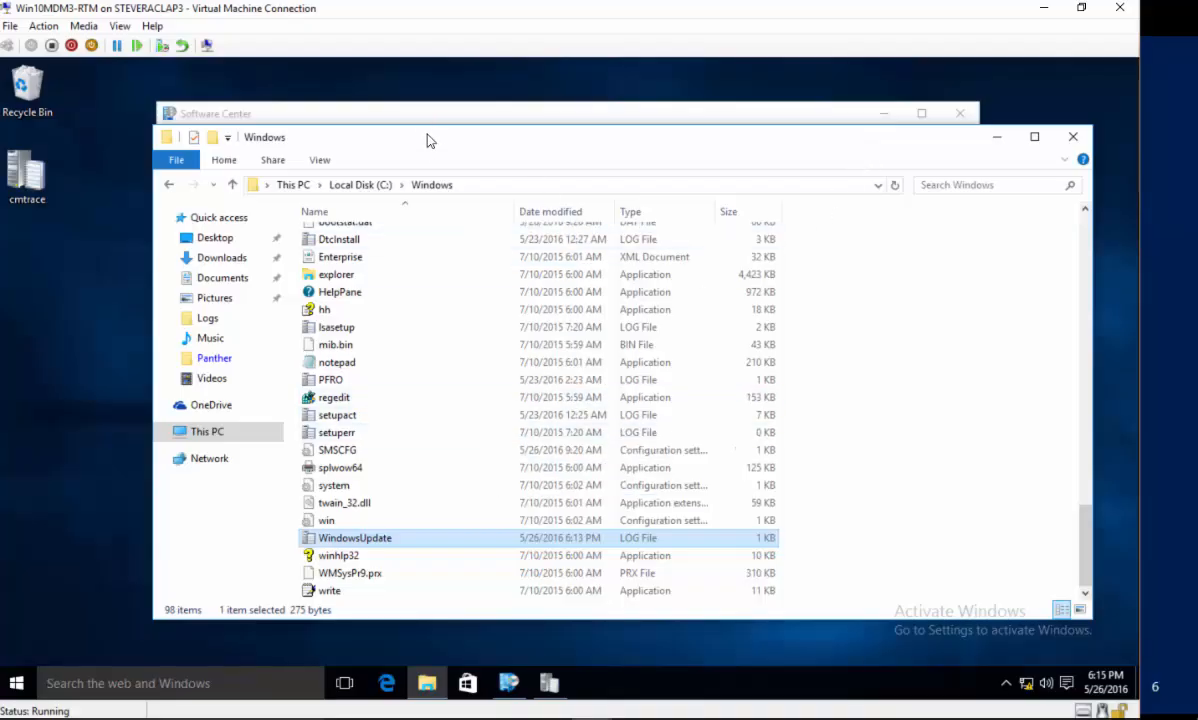
# - Go to C:\$WINDOWS.~BT\Sources\Panther and open the setupact log to examine the upgrade setup's error entries
pyautogui.click(372, 187)
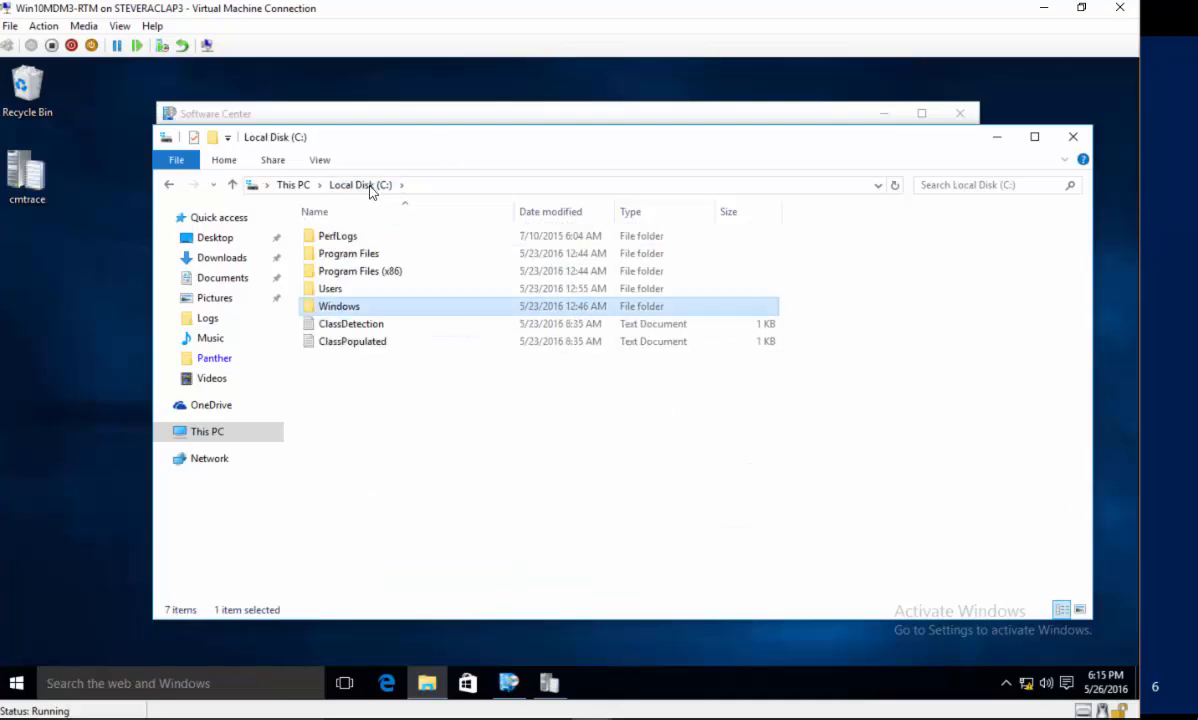
pyautogui.click(445, 187)
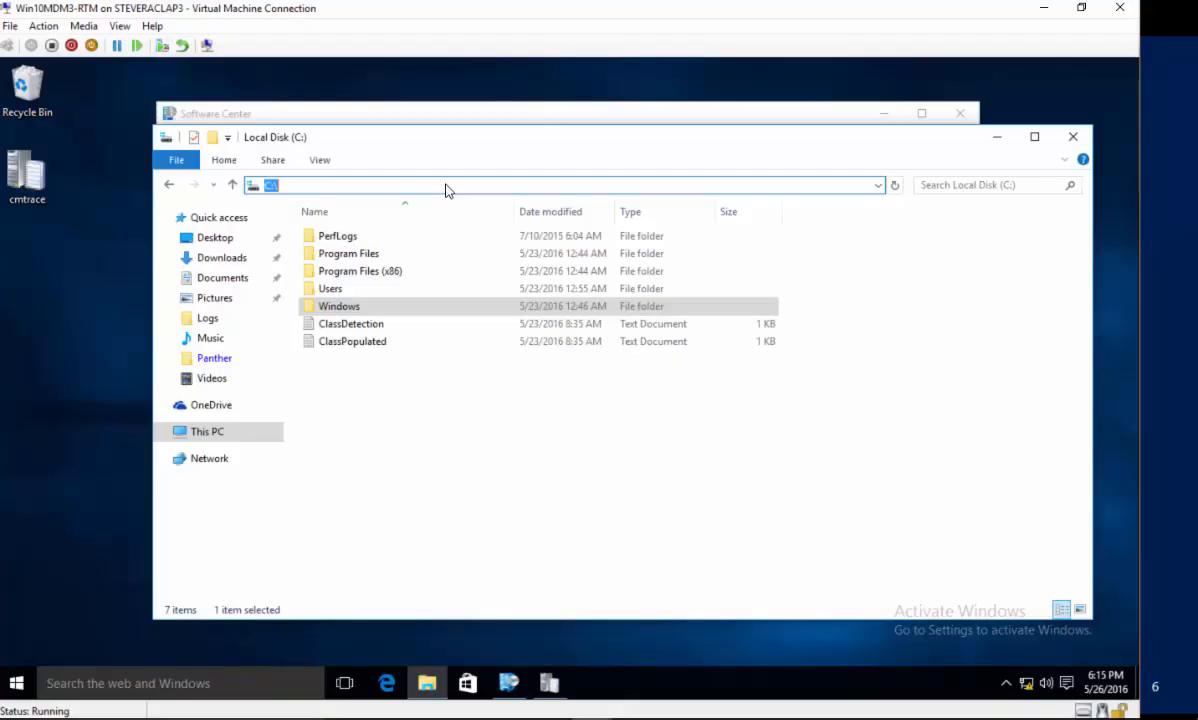
pyautogui.write('c')
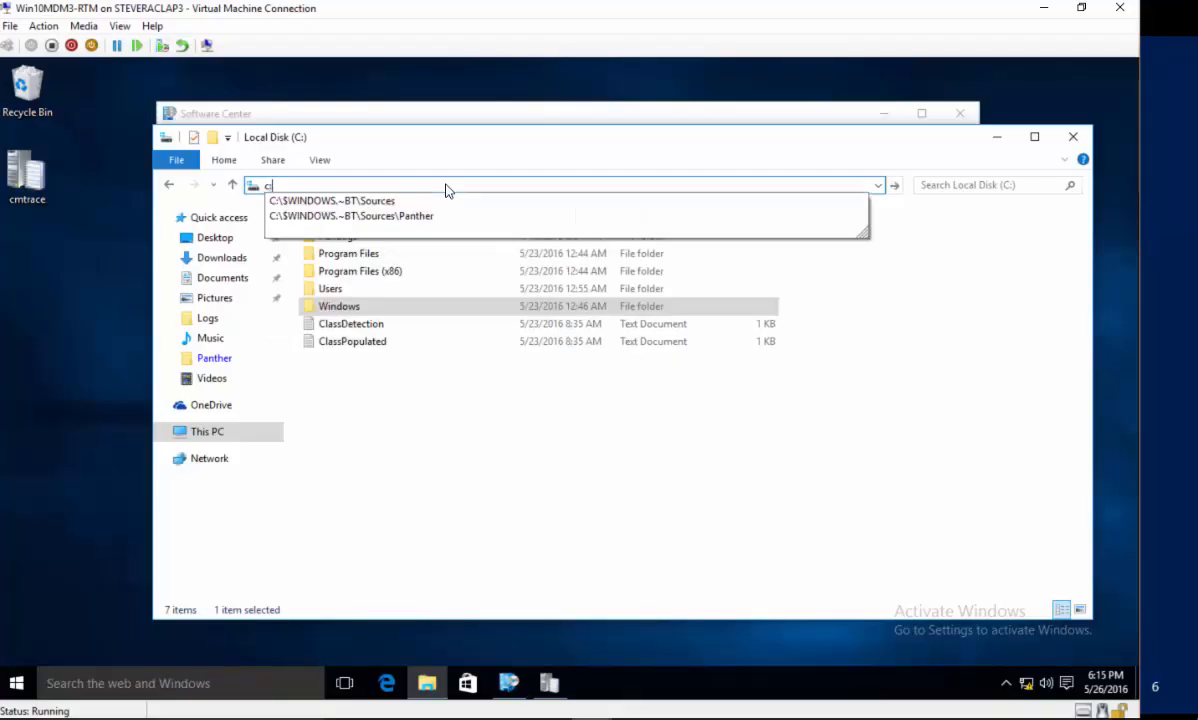
pyautogui.click(395, 217)
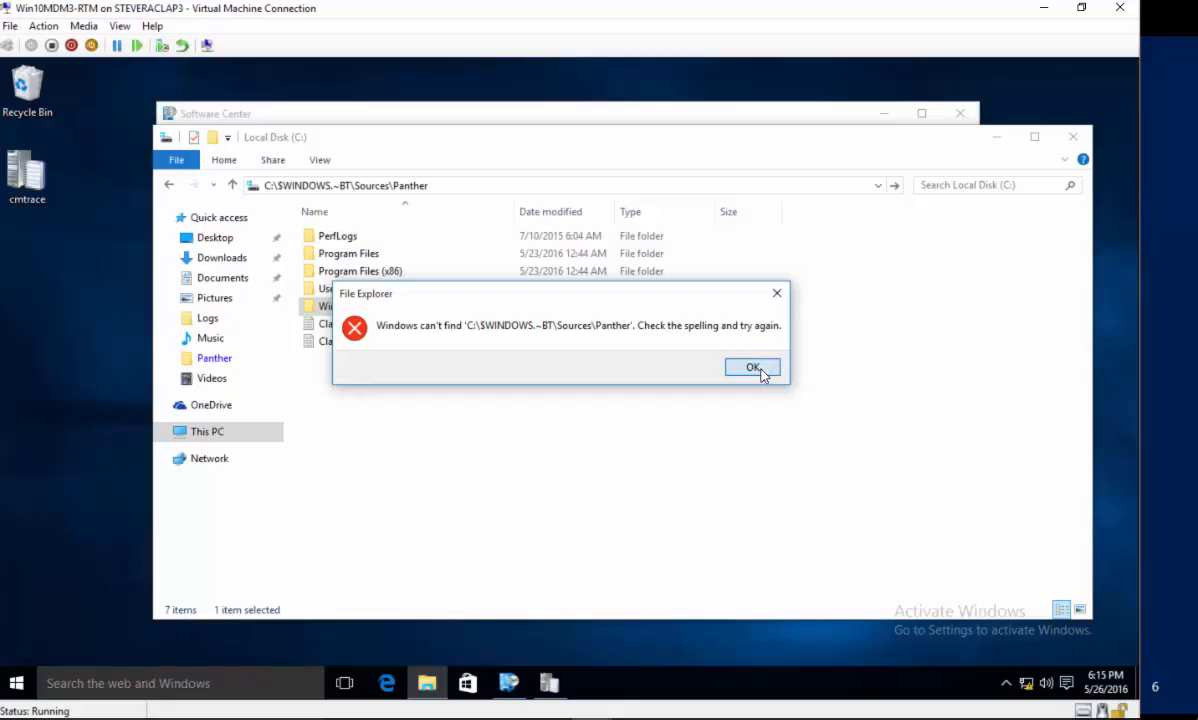
pyautogui.click(760, 370)
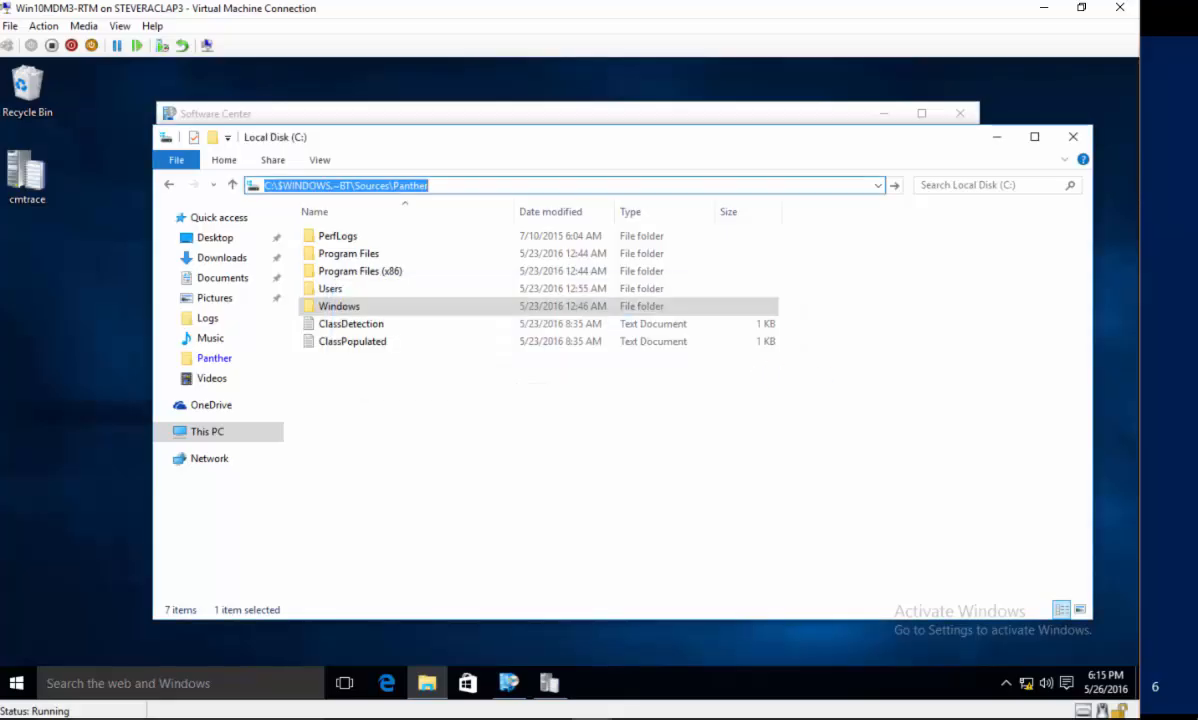
pyautogui.press('Return')
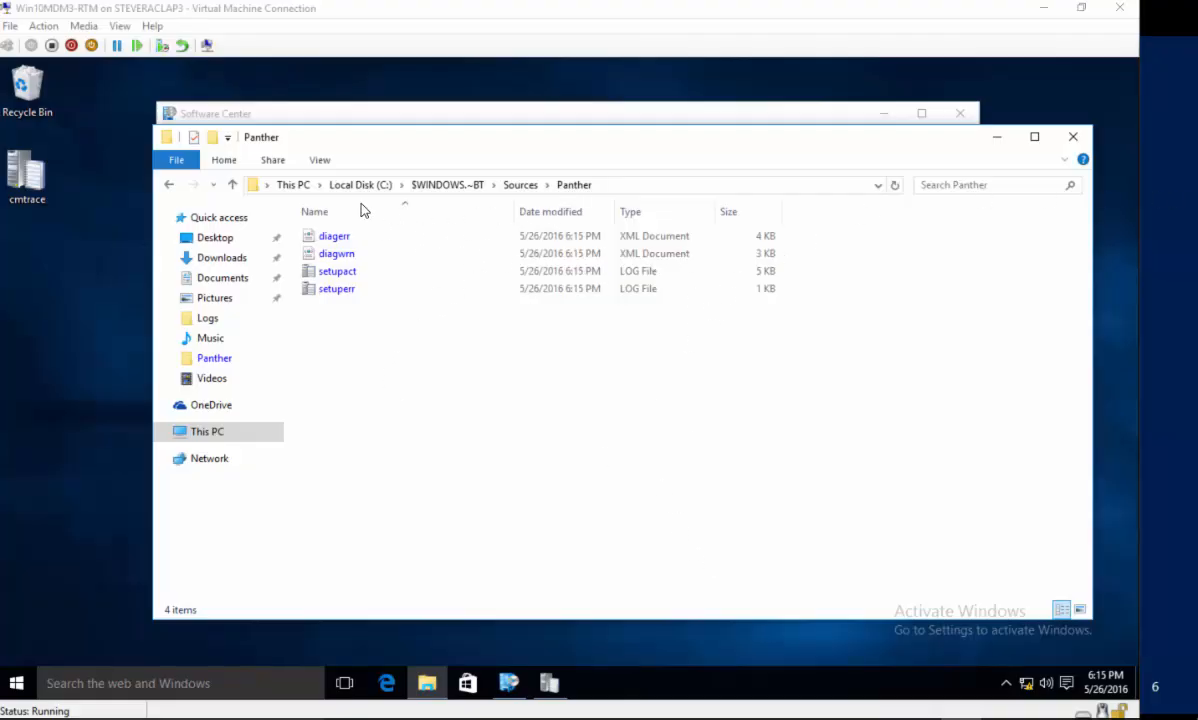
pyautogui.doubleClick(335, 273)
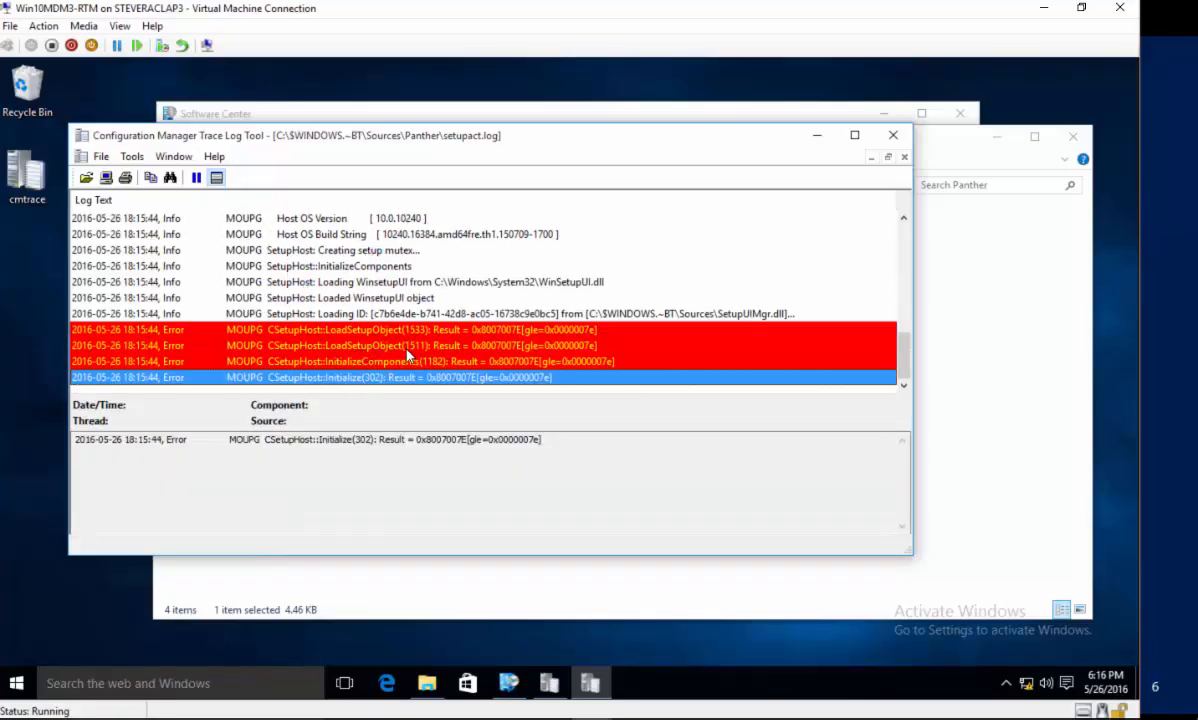
# - Look up error code 0000007e from the LoadSetupObject(1533) entry in the setupact log and close the lookup
pyautogui.click(440, 330)
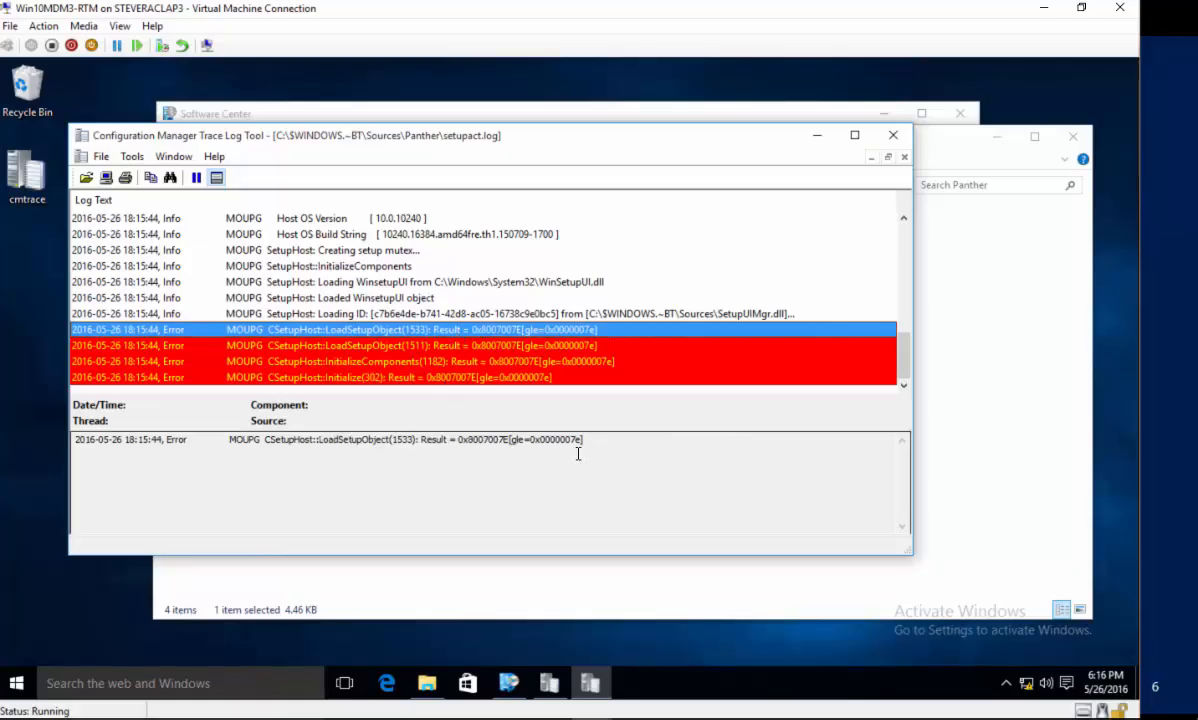
pyautogui.moveTo(584, 440); pyautogui.dragTo(544, 443)
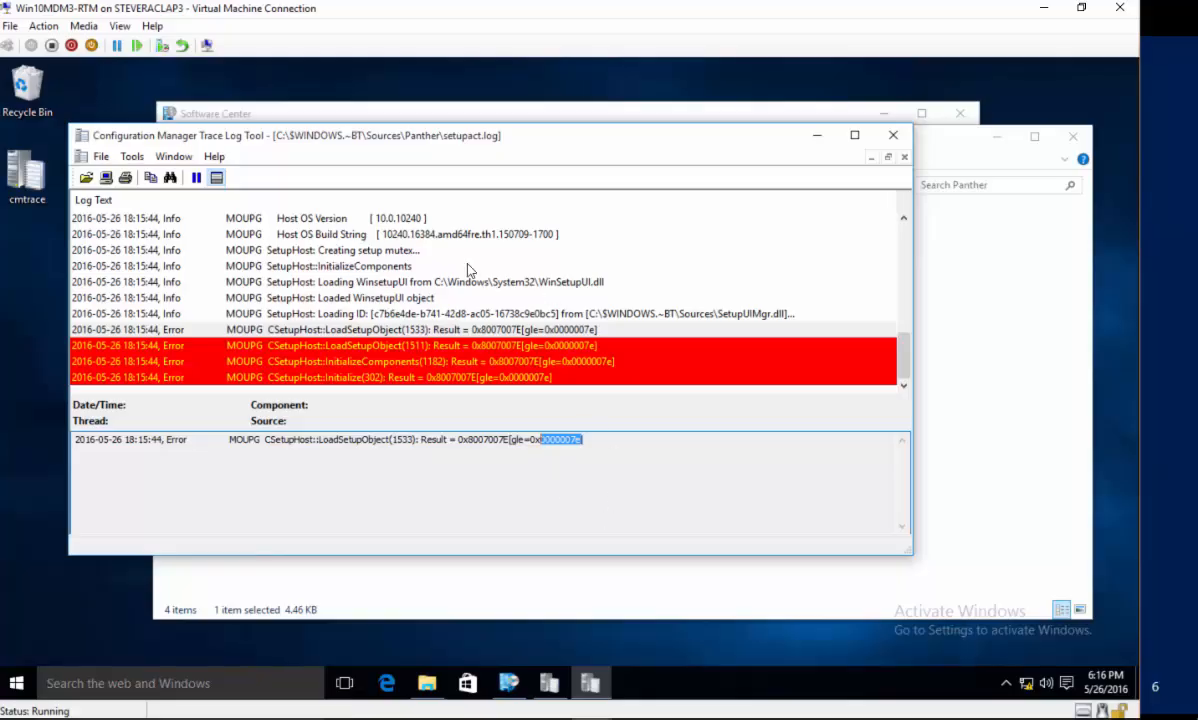
pyautogui.click(130, 156)
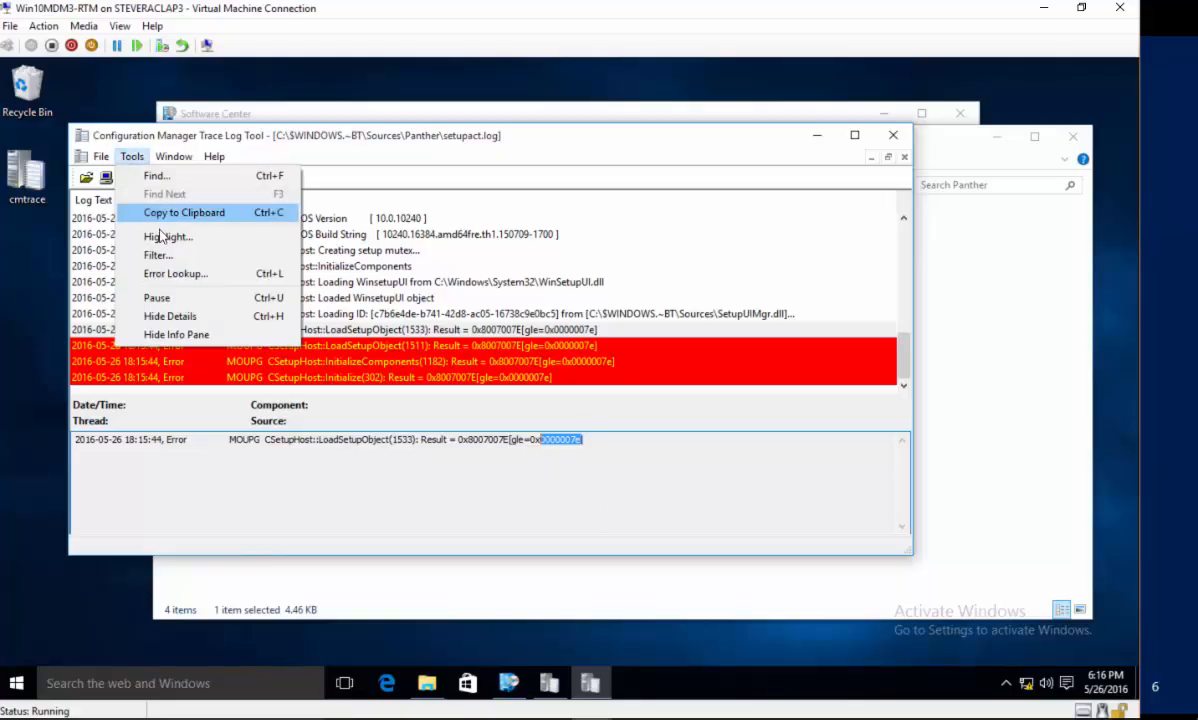
pyautogui.click(170, 273)
pyautogui.write('0000007e')
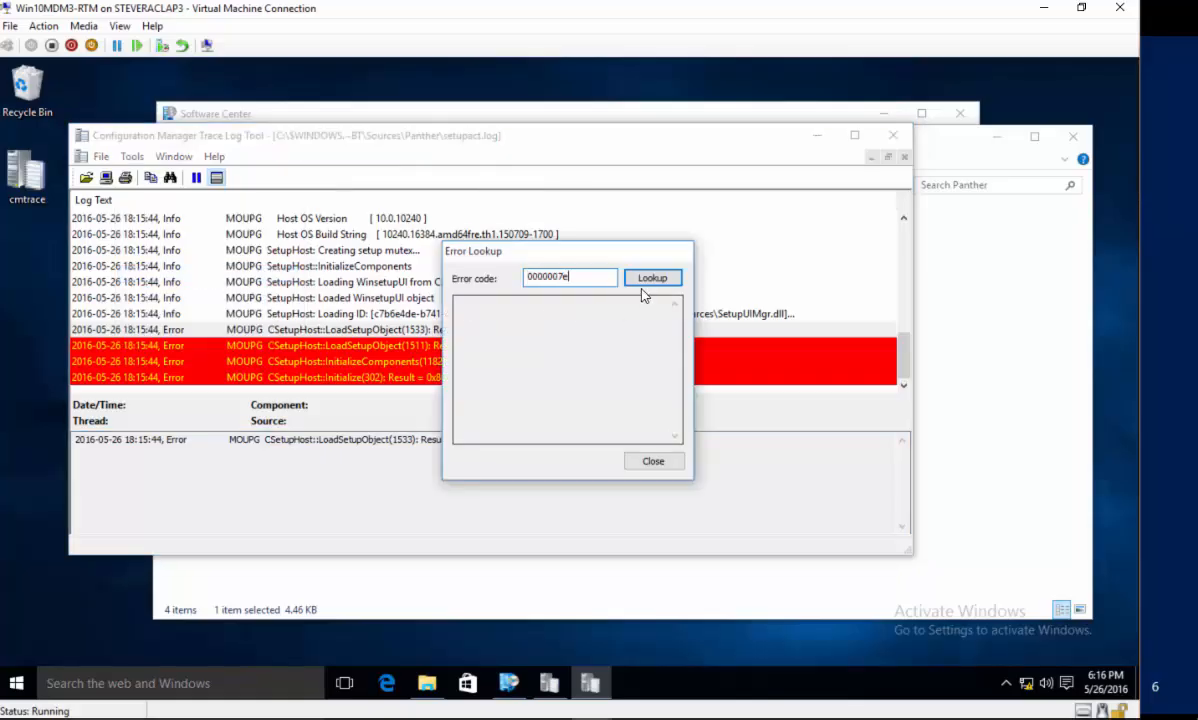
pyautogui.click(650, 278)
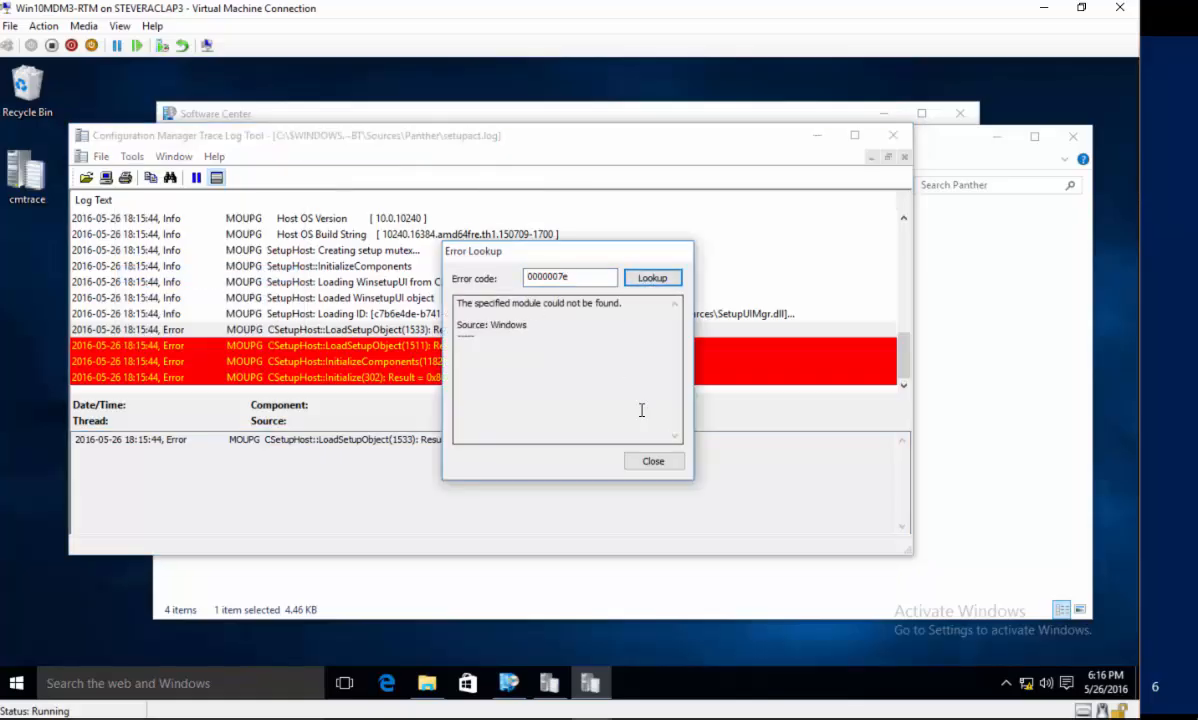
pyautogui.click(668, 461)
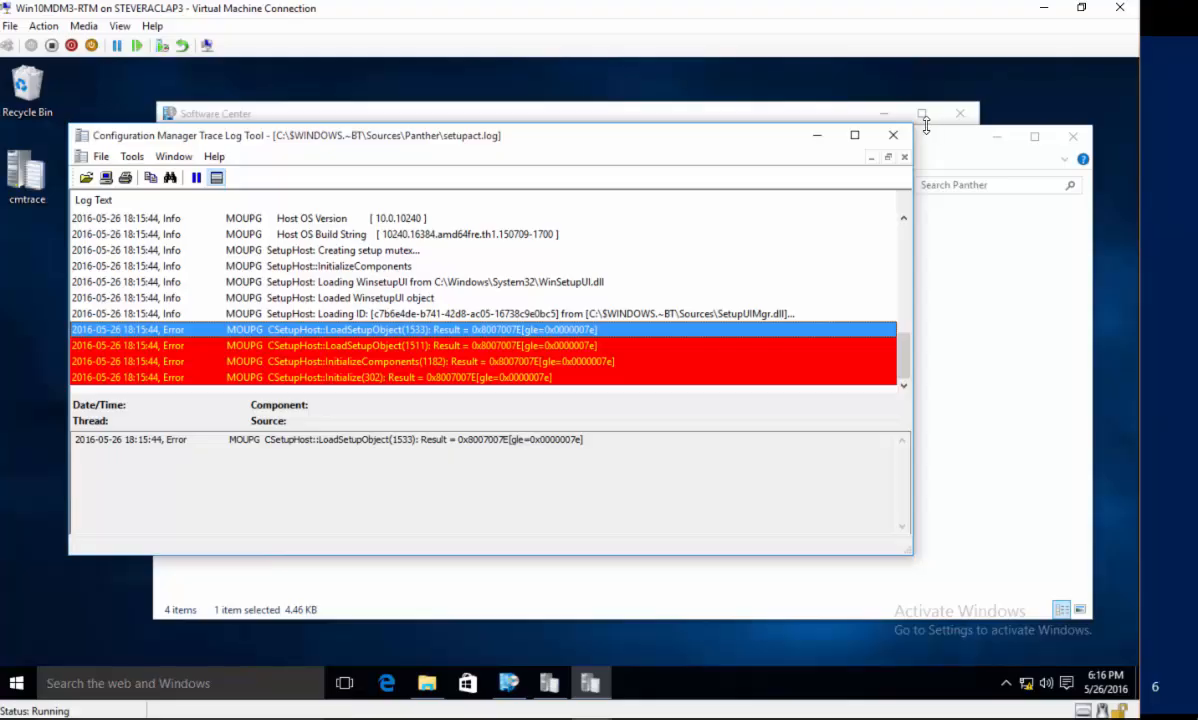
# - Move the log window aside and check the $WINDOWS.~BT\Sources folder for the SetupUIMgr.dll file named in the log
pyautogui.moveTo(737, 140); pyautogui.dragTo(722, 354)
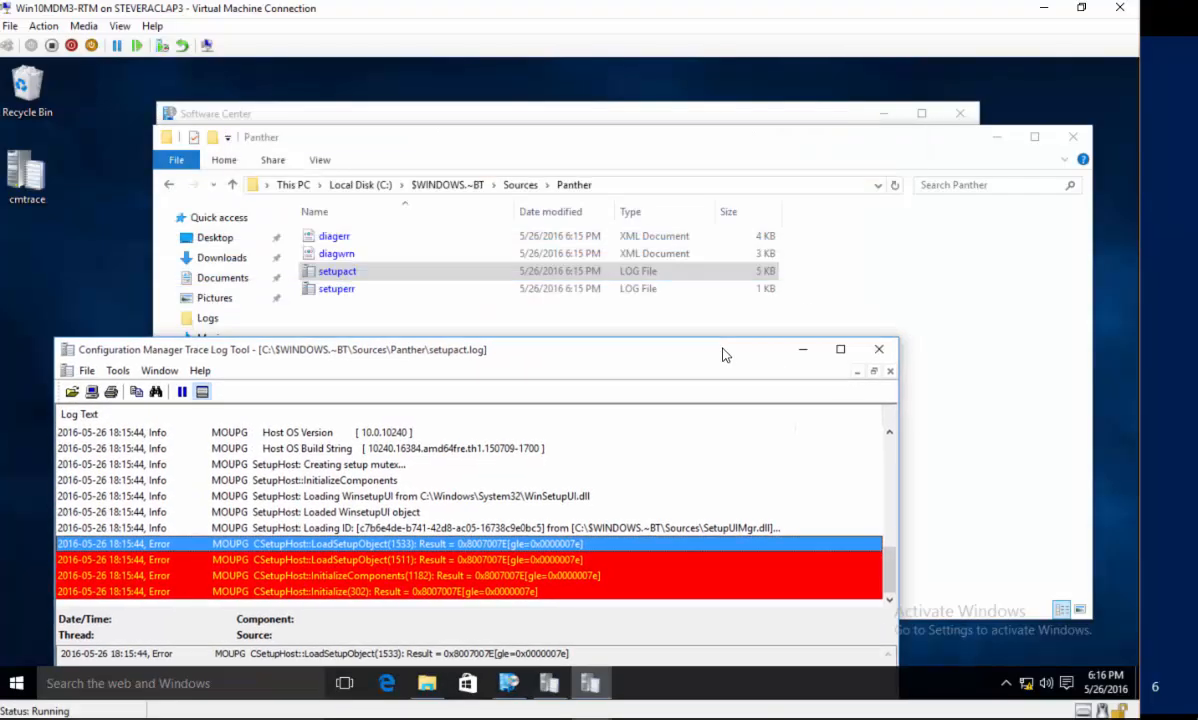
pyautogui.click(523, 195)
pyautogui.click(521, 186)
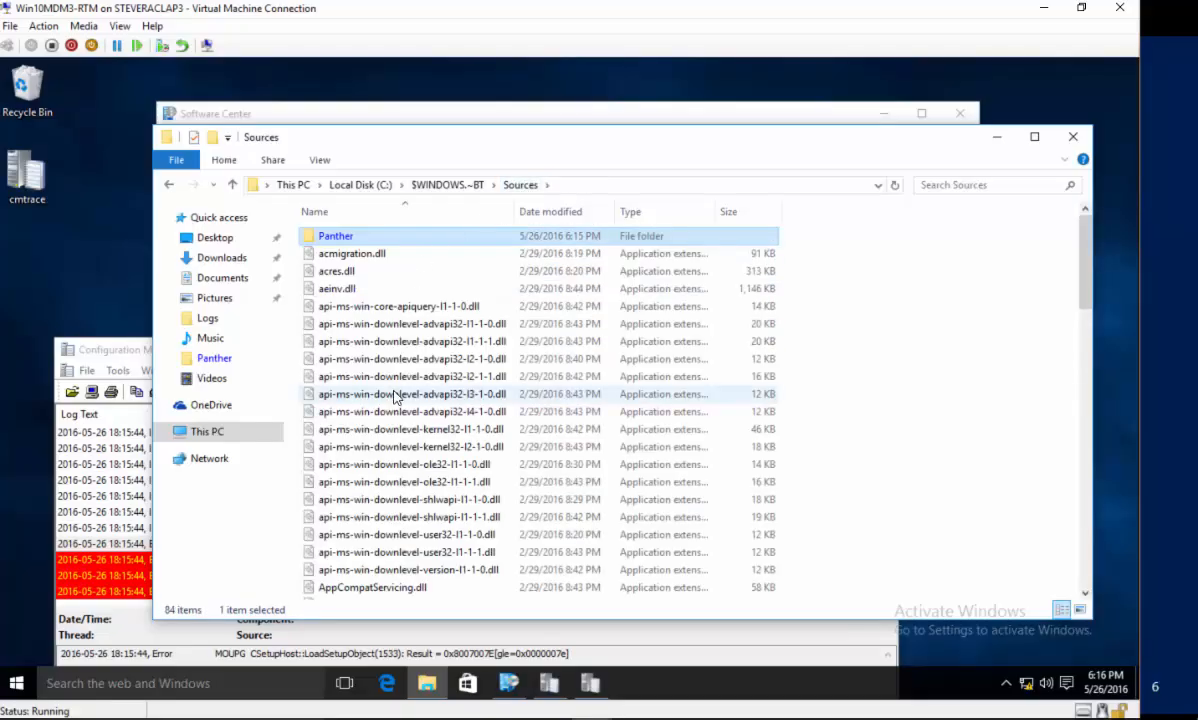
pyautogui.scroll(-20, 398, 396)
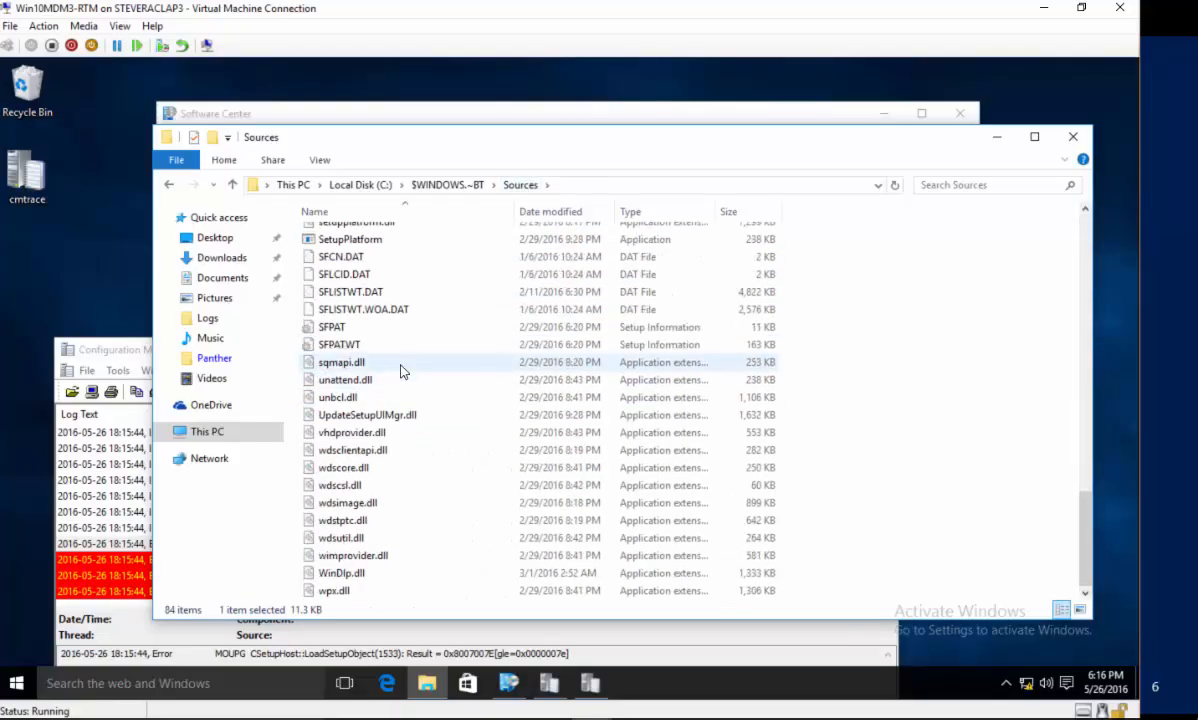
pyautogui.click(130, 350)
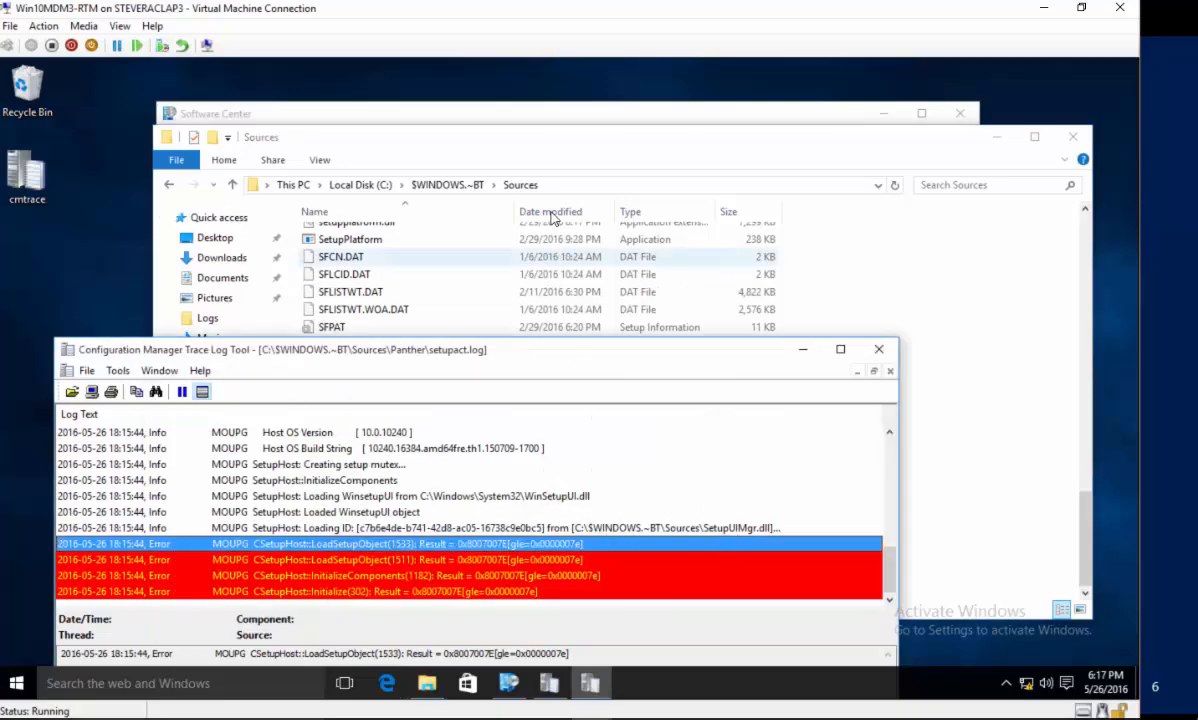
pyautogui.click(513, 142)
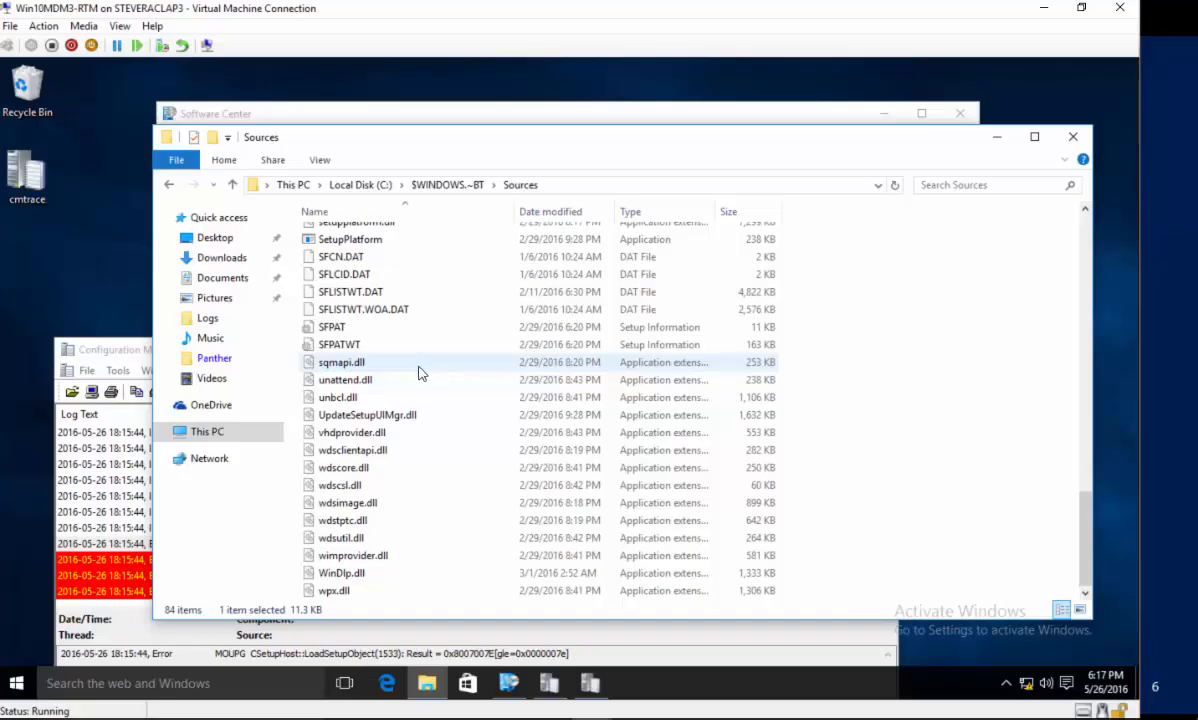
pyautogui.scroll(4, 401, 382)
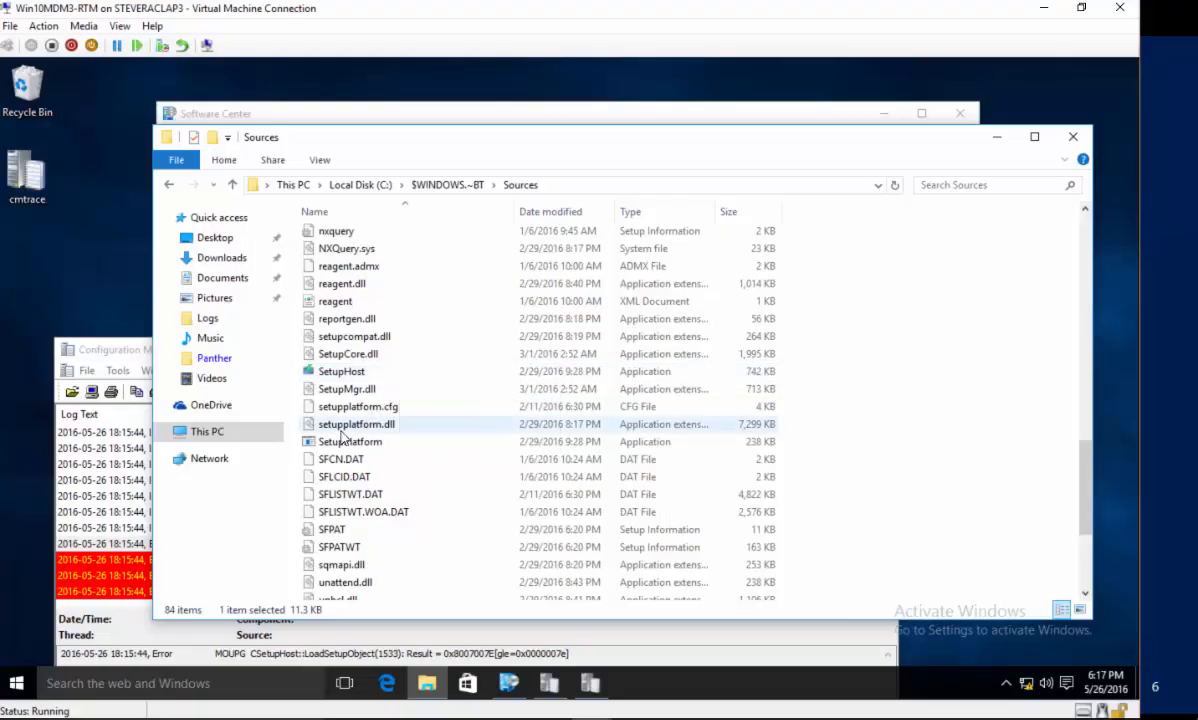
pyautogui.moveTo(341, 435)
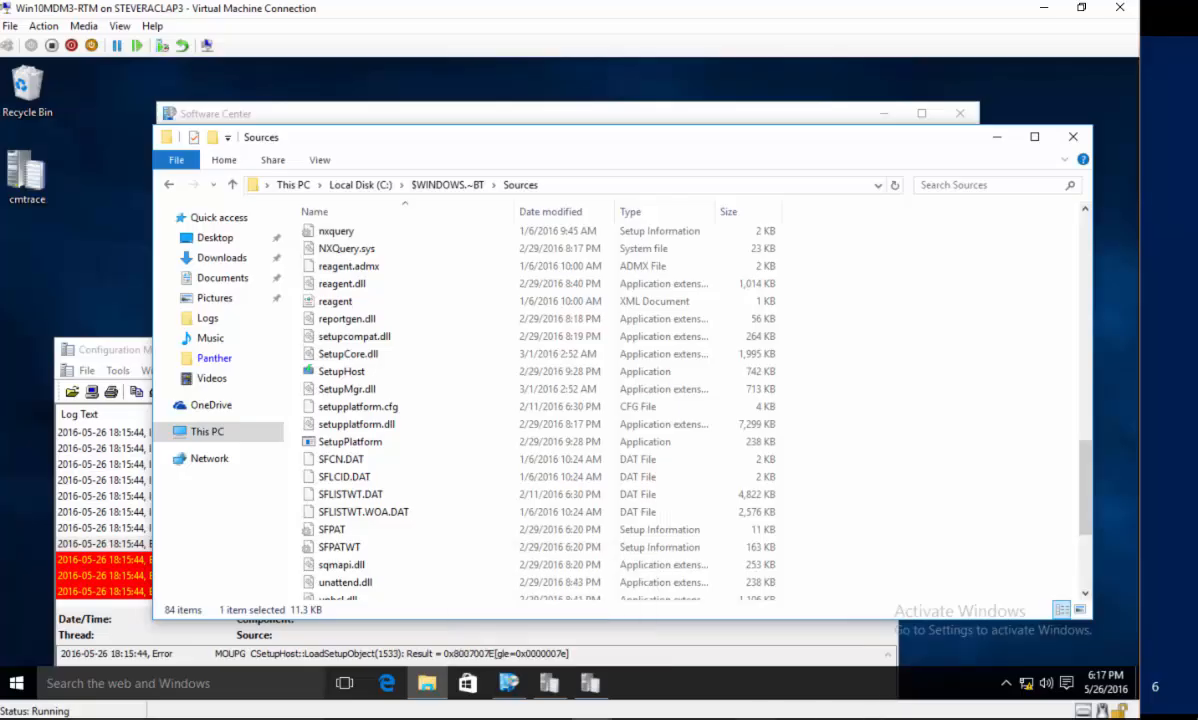
# - Switch to the Configuration Manager console on CMCBPRISQL, view All Windows 10 Updates under Windows 10 Servicing, and return to the Win10MDM3-RTM client
pyautogui.moveTo(756, 718)
pyautogui.moveTo(590, 718)
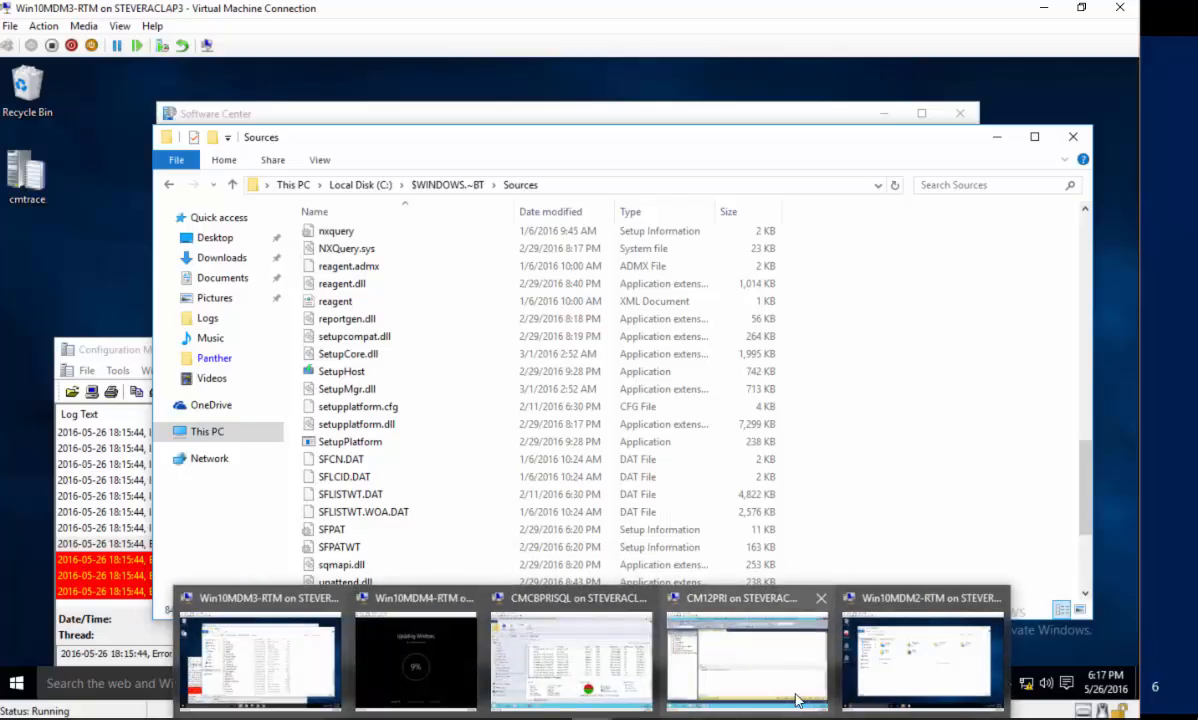
pyautogui.click(627, 671)
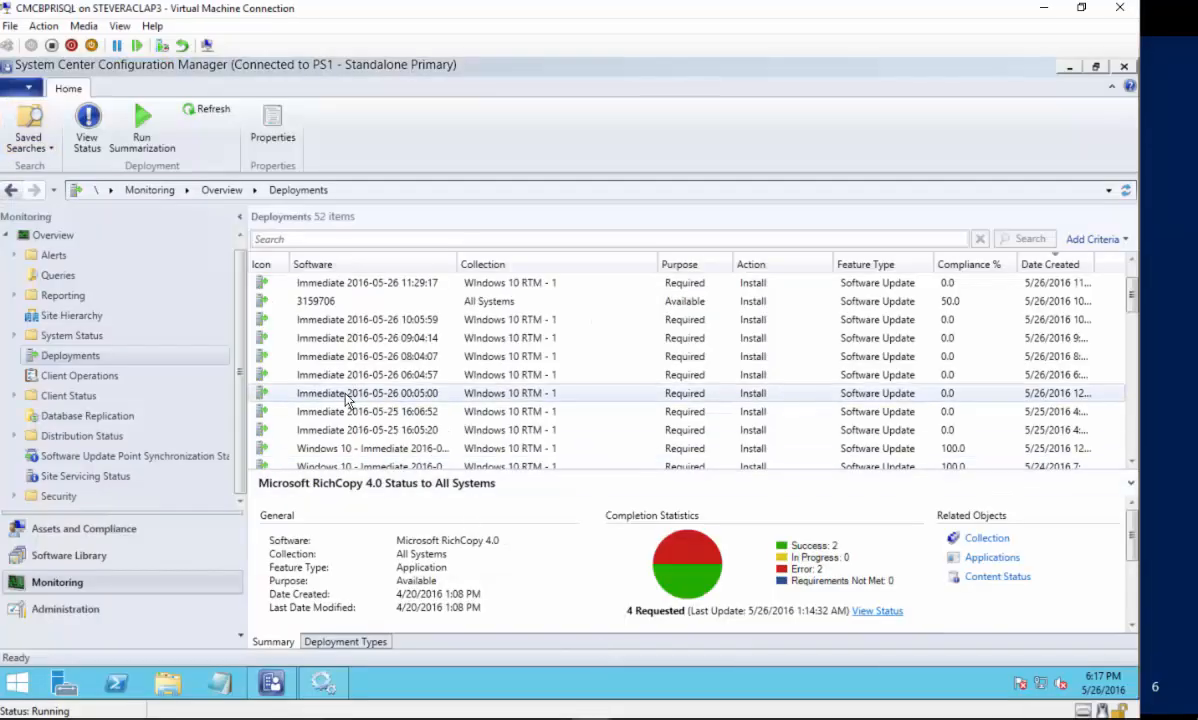
pyautogui.click(100, 556)
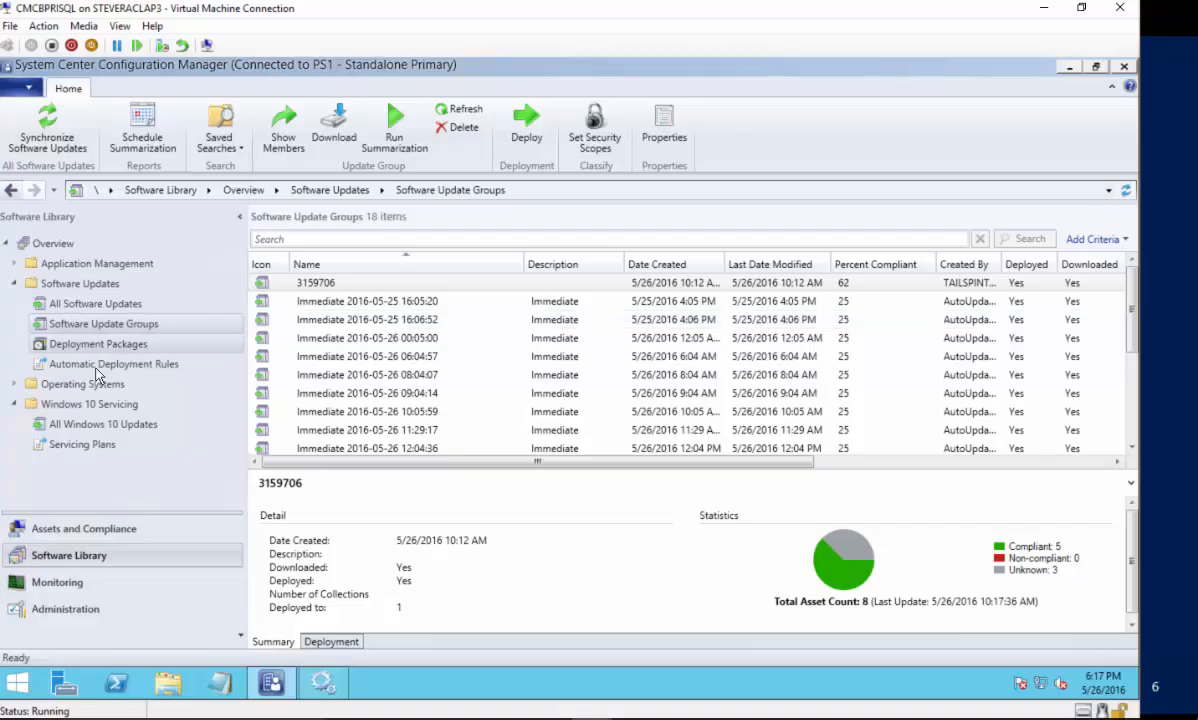
pyautogui.click(80, 424)
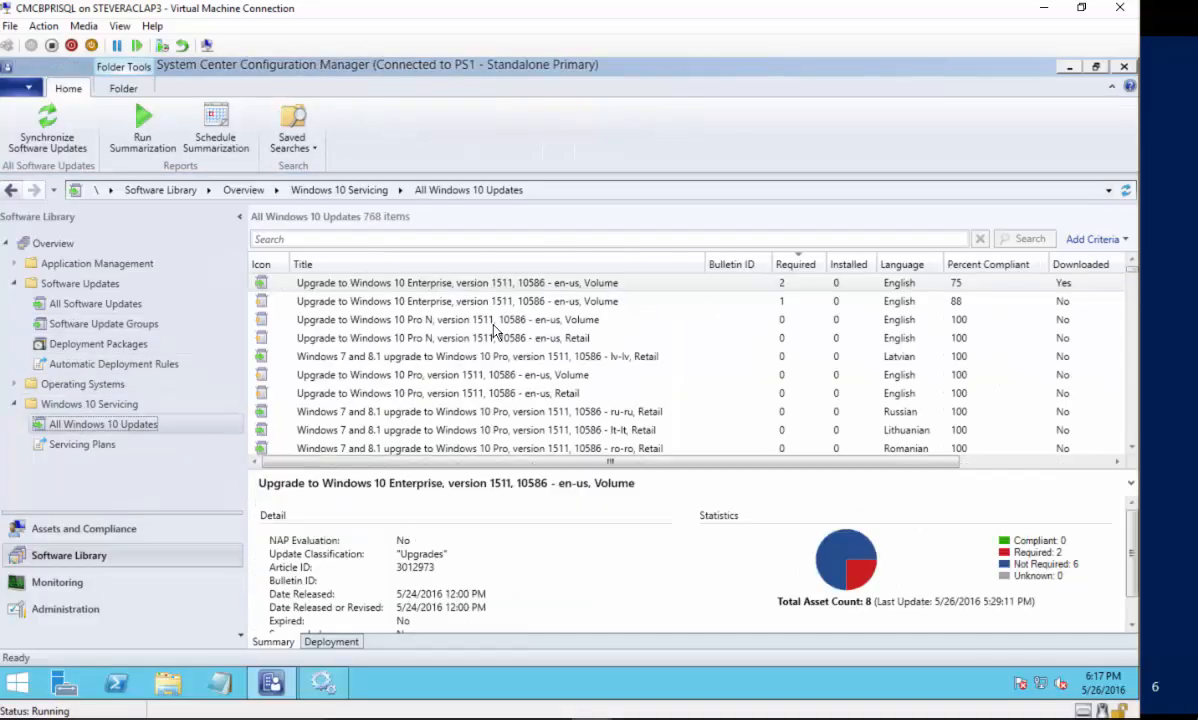
pyautogui.click(1043, 10)
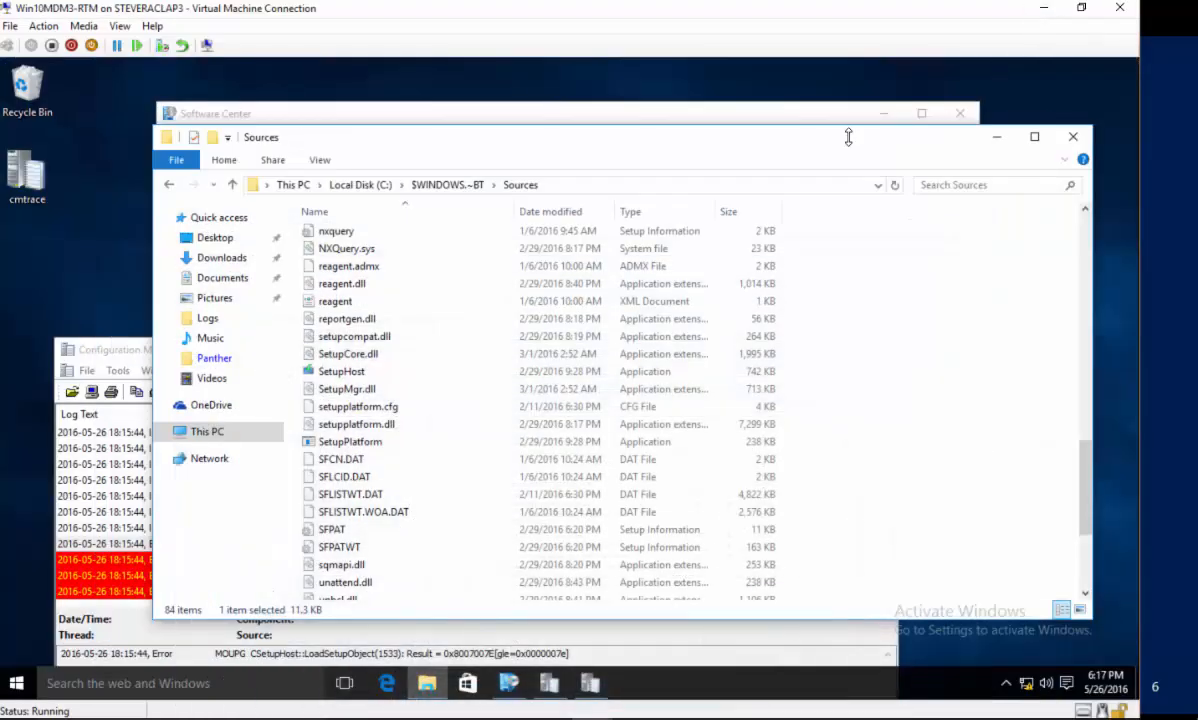
# - Close the Sources folder and the setupact log on the Win10MDM3-RTM client
pyautogui.click(1073, 139)
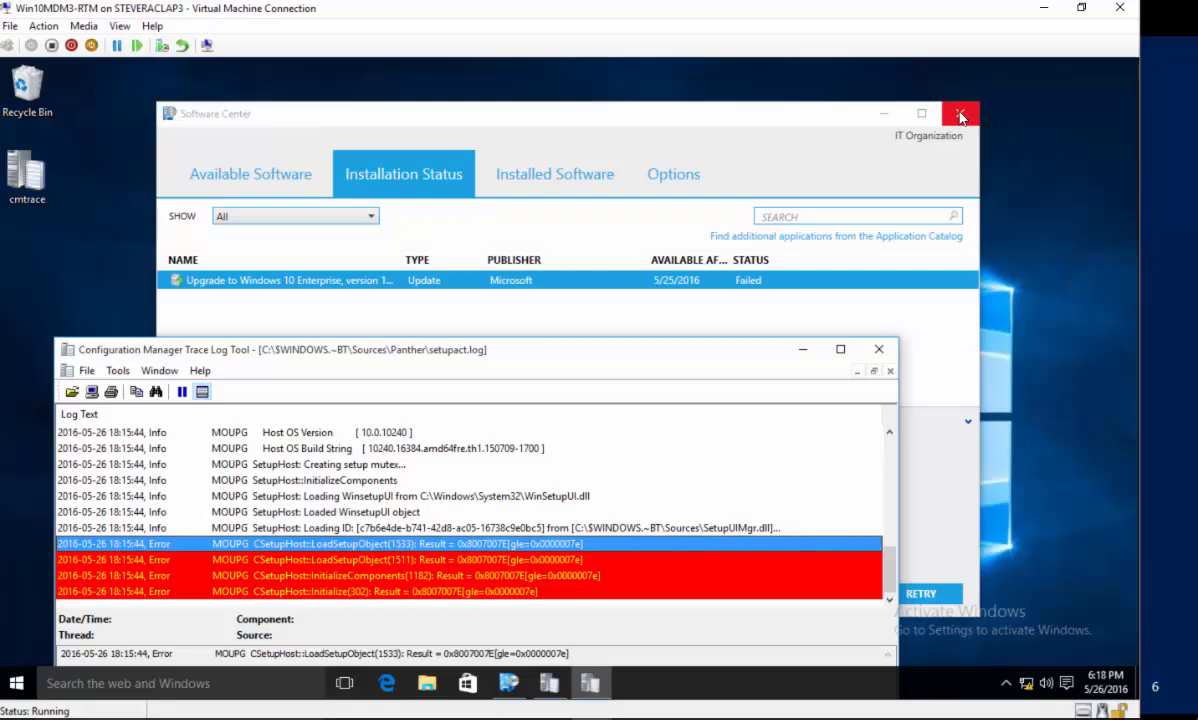
pyautogui.click(879, 349)
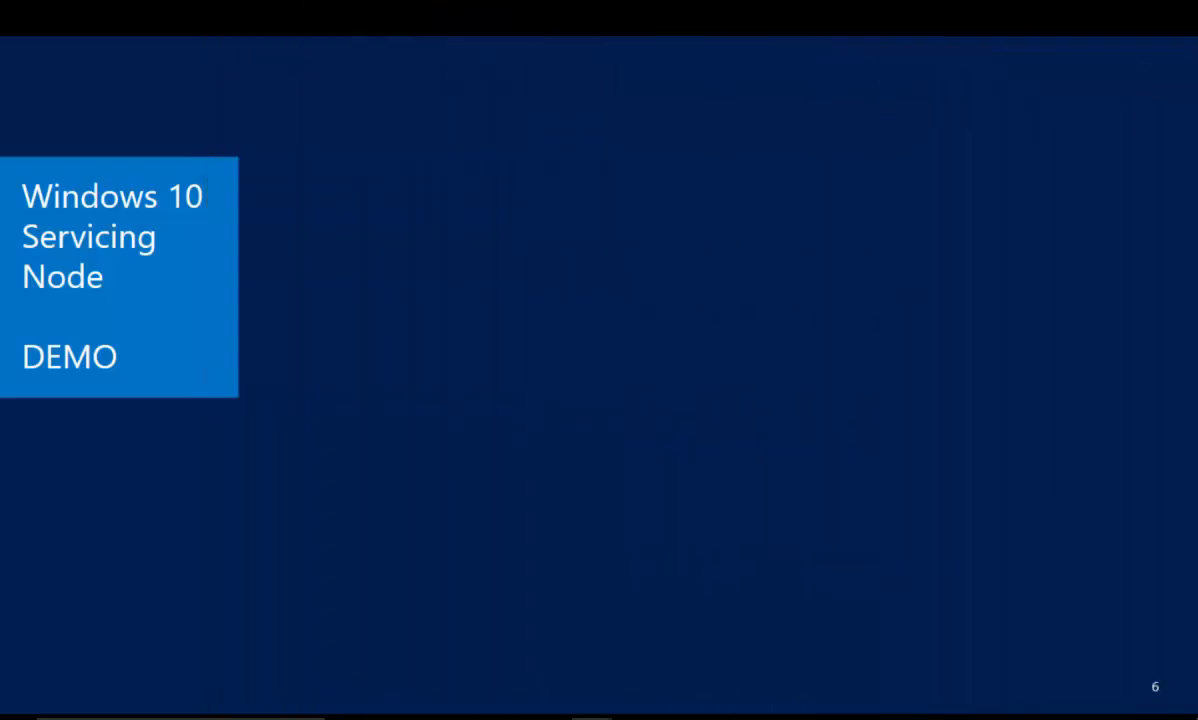
pyautogui.click(526, 304)
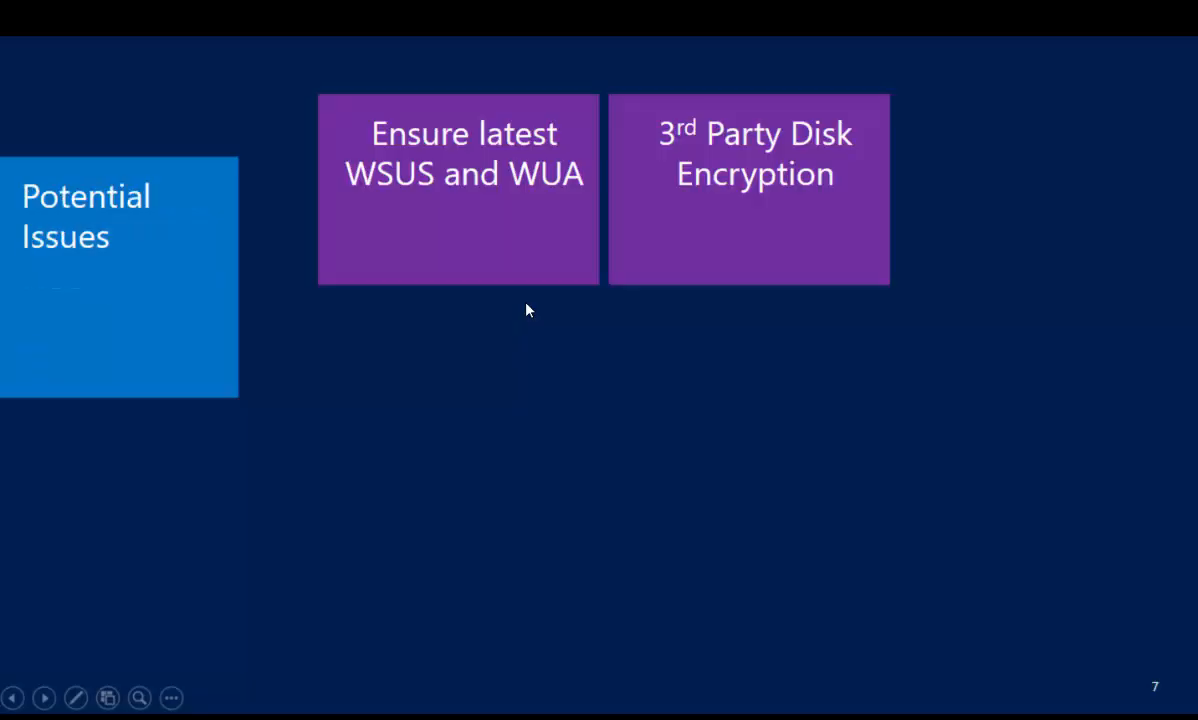